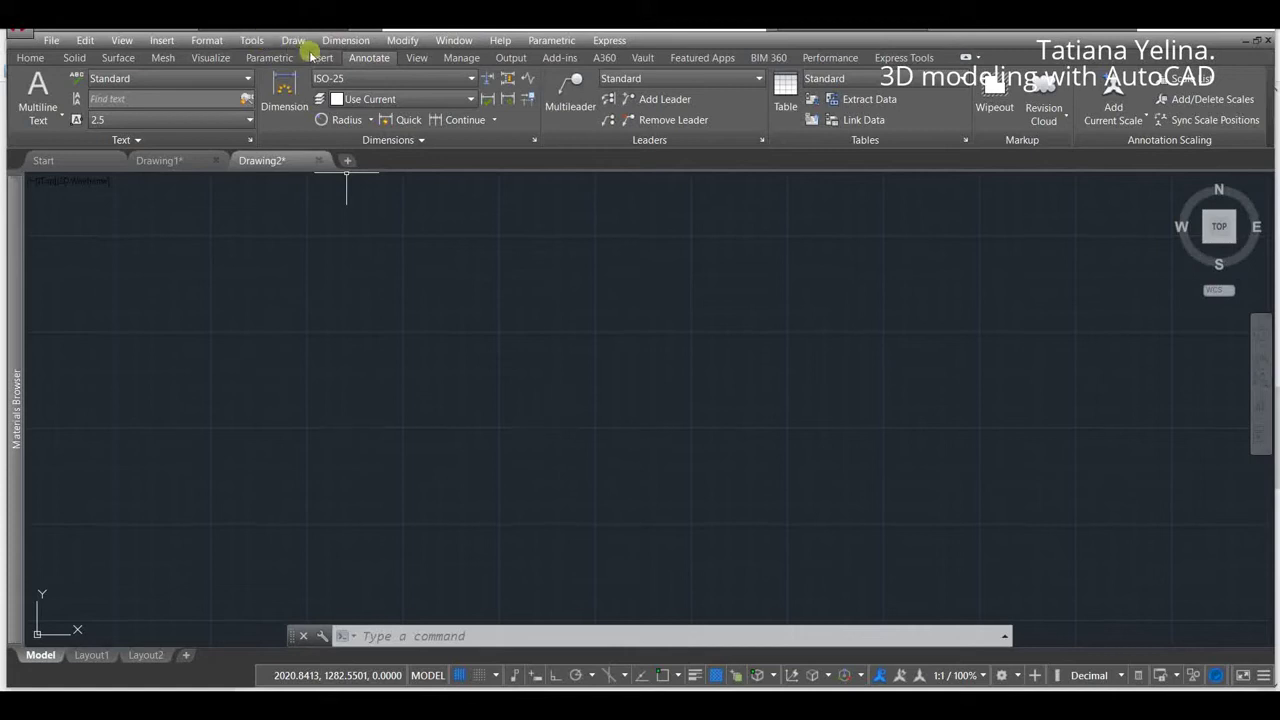
Step: Attach the baluster image 'Размеры для построения' as a raster reference at scale 1, left of centre
click(160, 41)
click(193, 147)
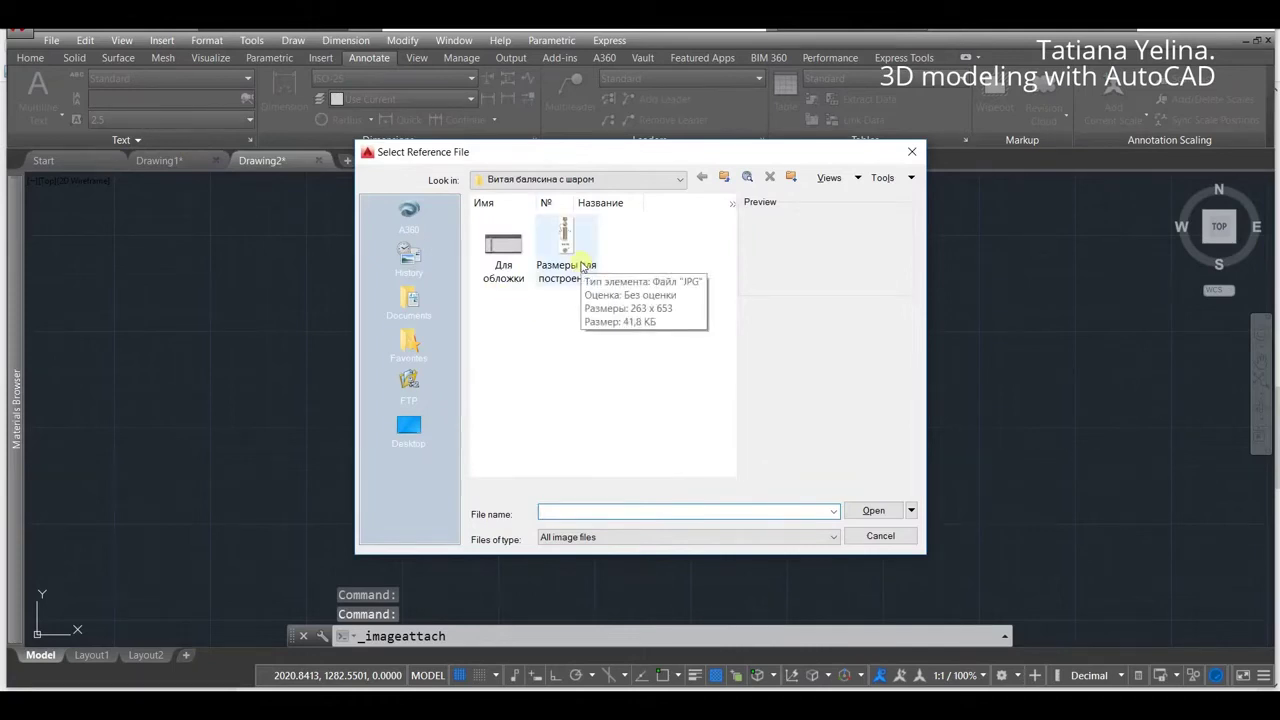
click(572, 258)
click(874, 511)
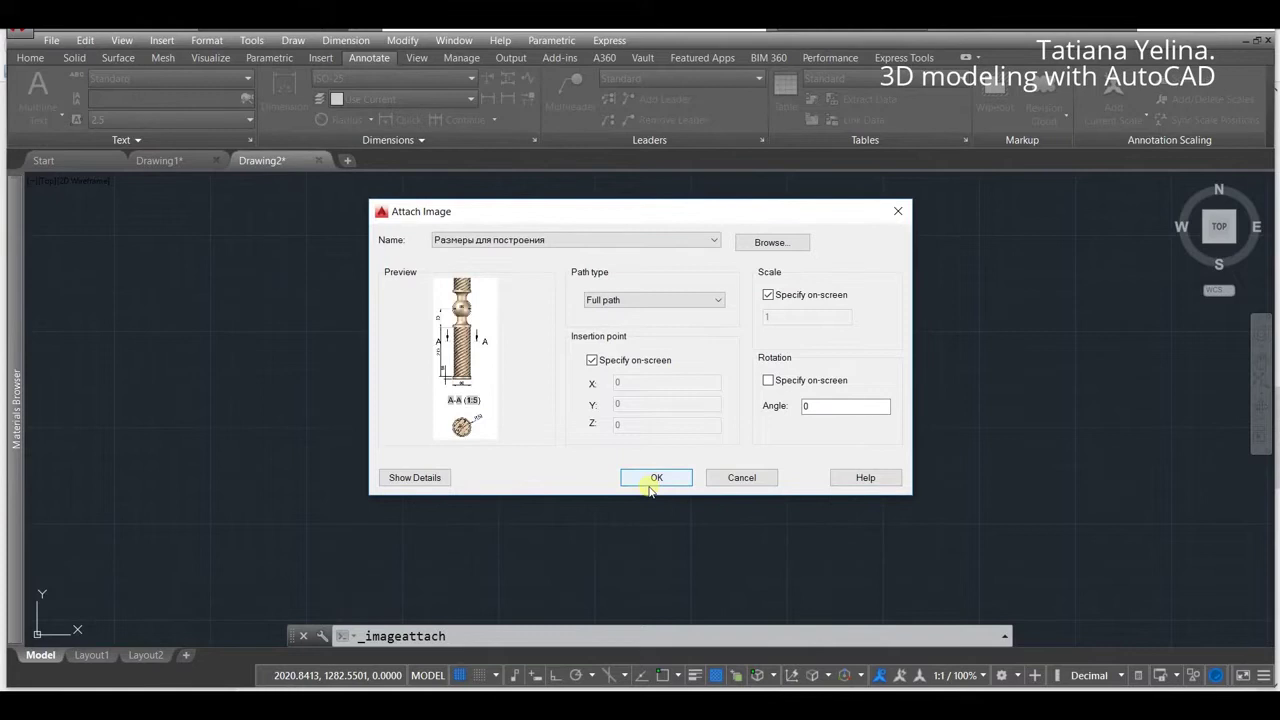
click(654, 478)
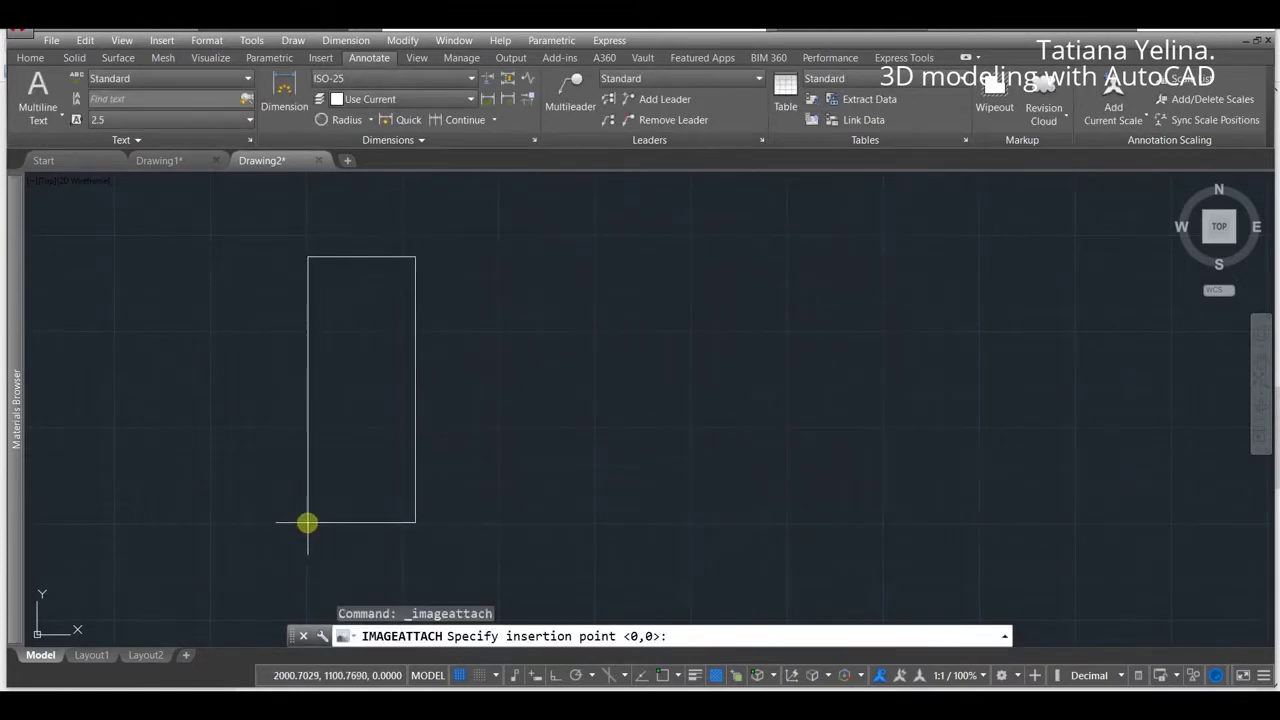
click(307, 519)
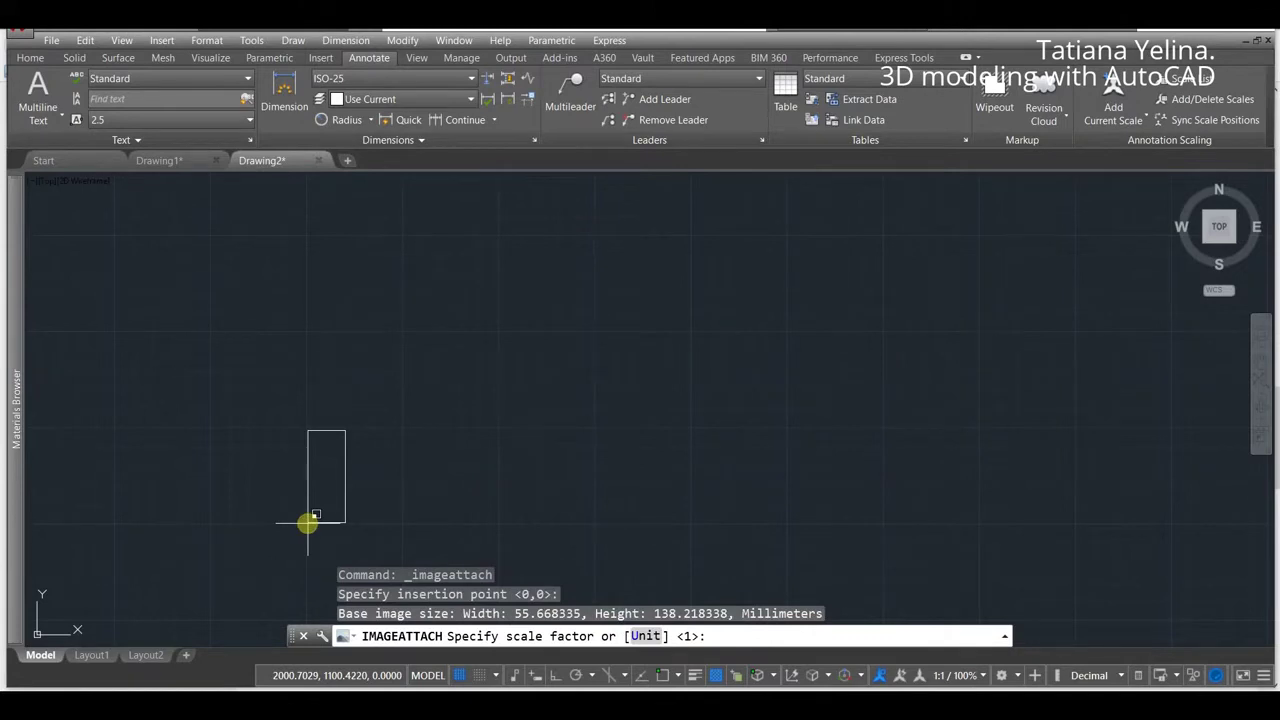
key(Return)
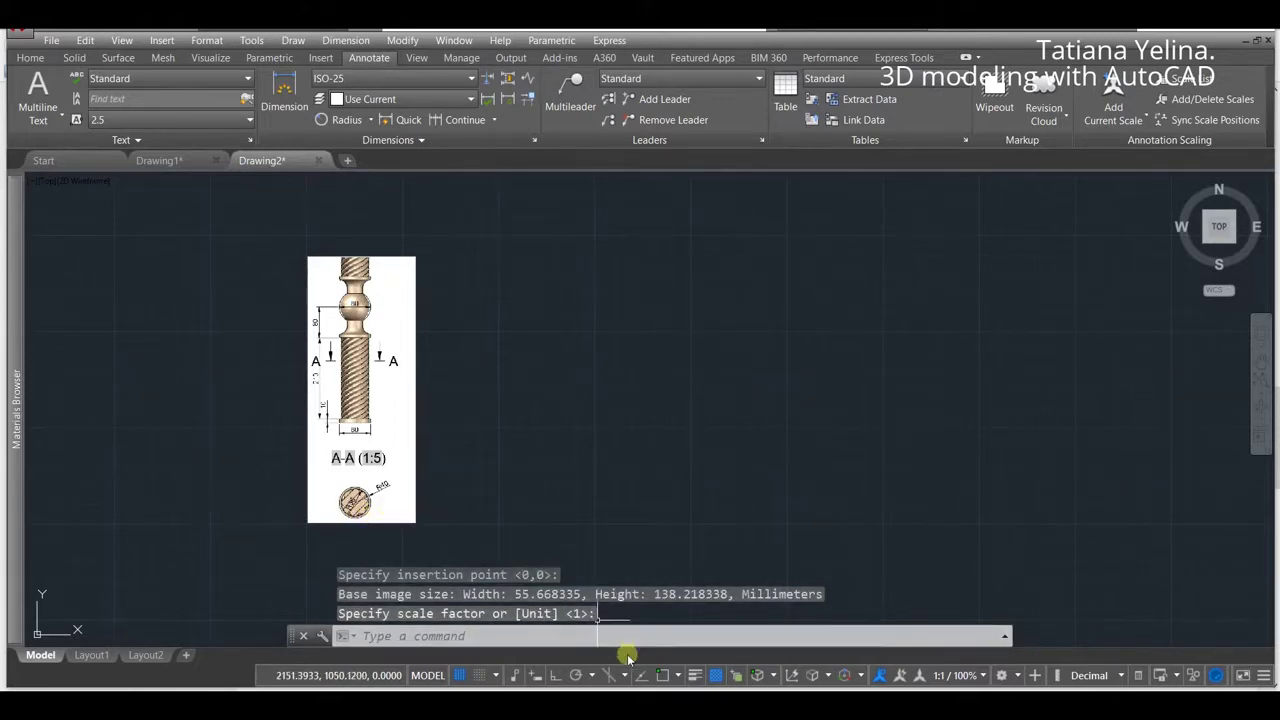
Step: Turn on Snap Mode and set the snap spacing to 10 in both X and Y
click(476, 679)
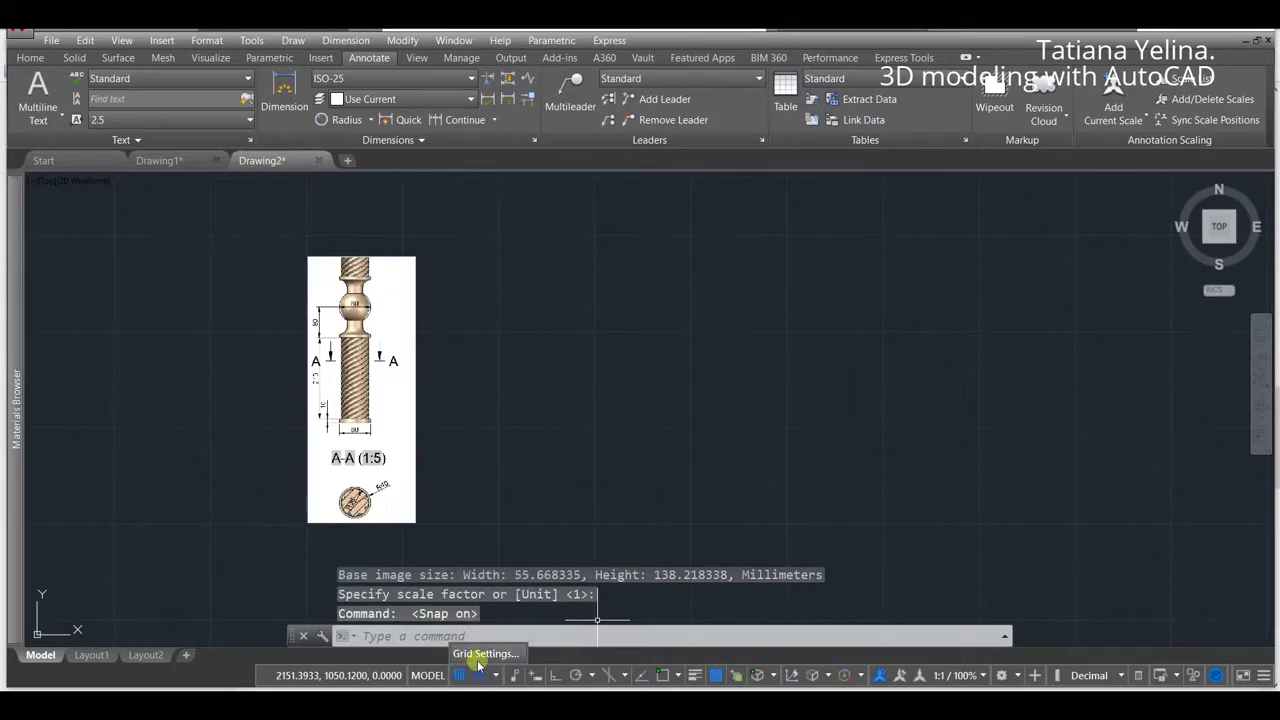
right_click(479, 662)
click(520, 650)
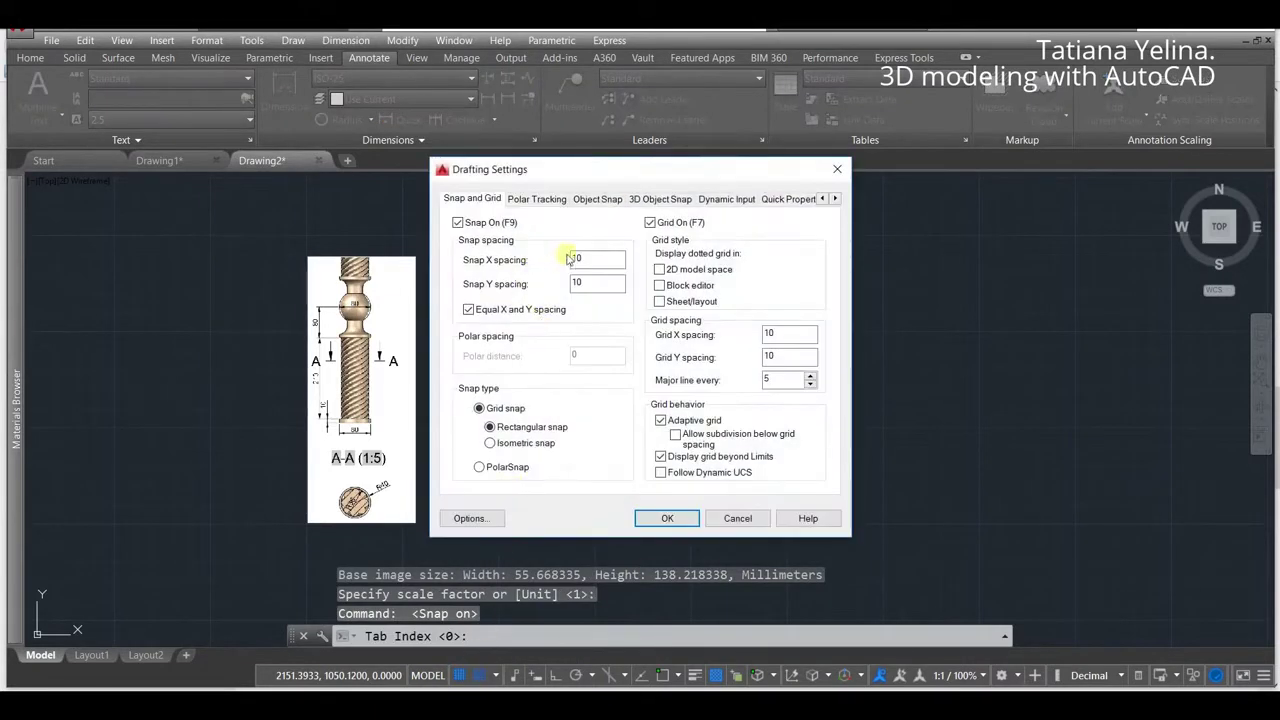
mouse_move(597, 260)
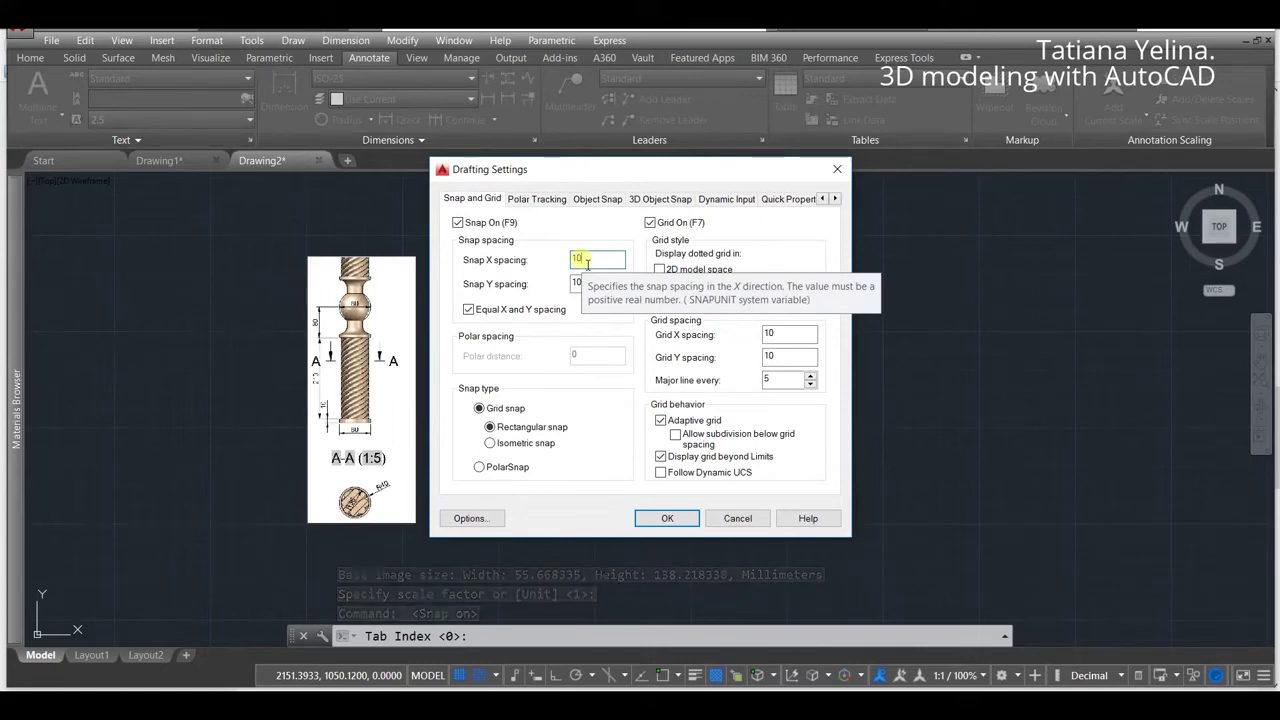
click(670, 515)
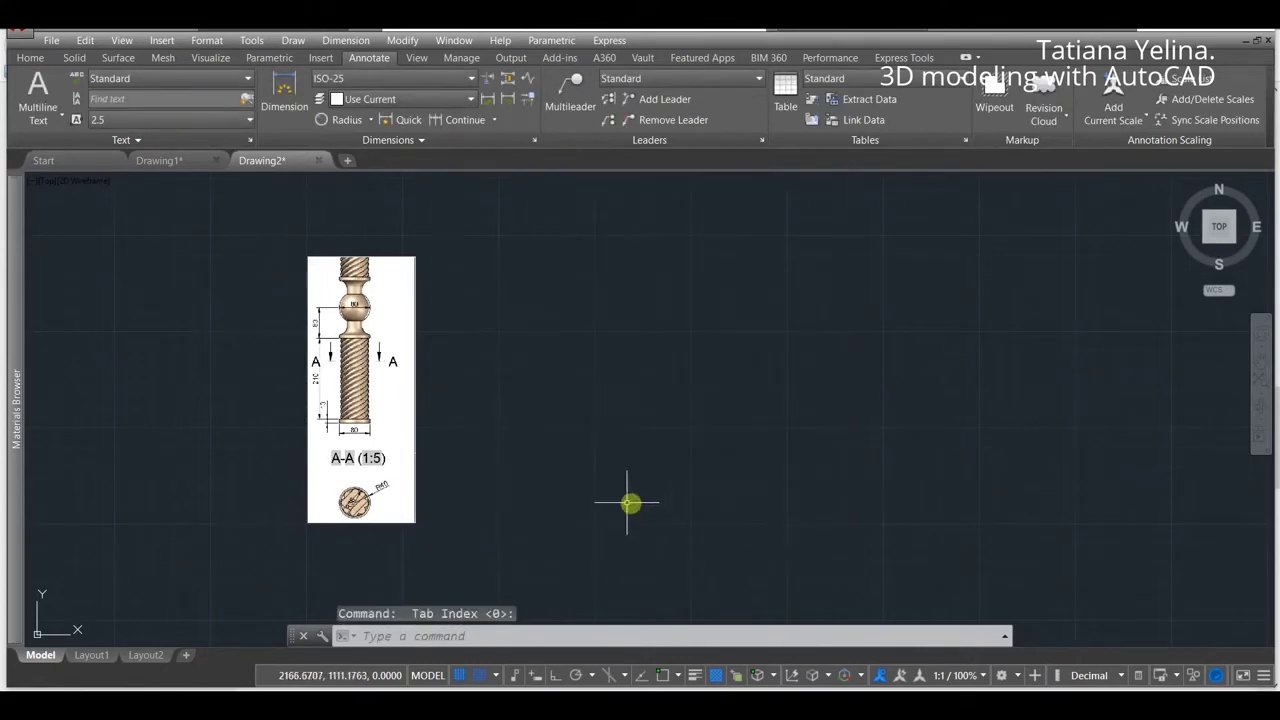
Step: Zoom to frame the full reference image with empty space beside it, then show the Home tools
scroll(330, 410, up, 4)
scroll(330, 410, up, 1)
scroll(329, 414, down, 1)
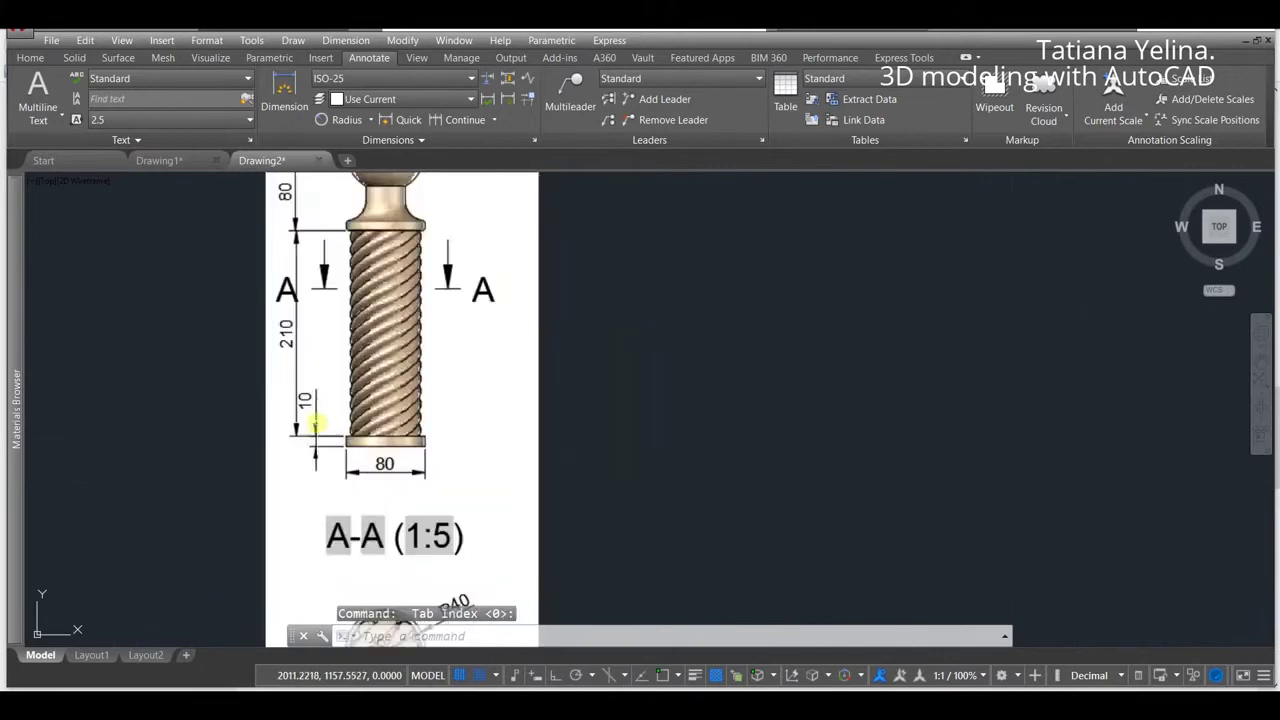
scroll(314, 423, down, 5)
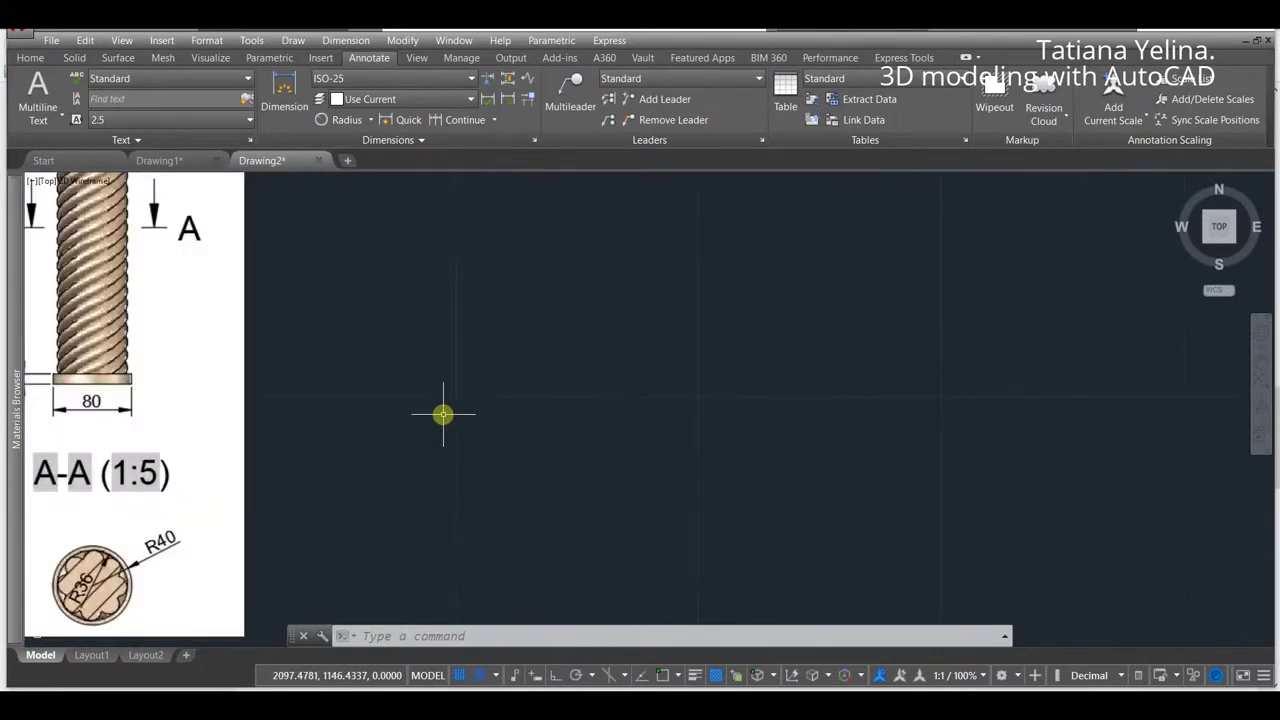
scroll(443, 415, down, 2)
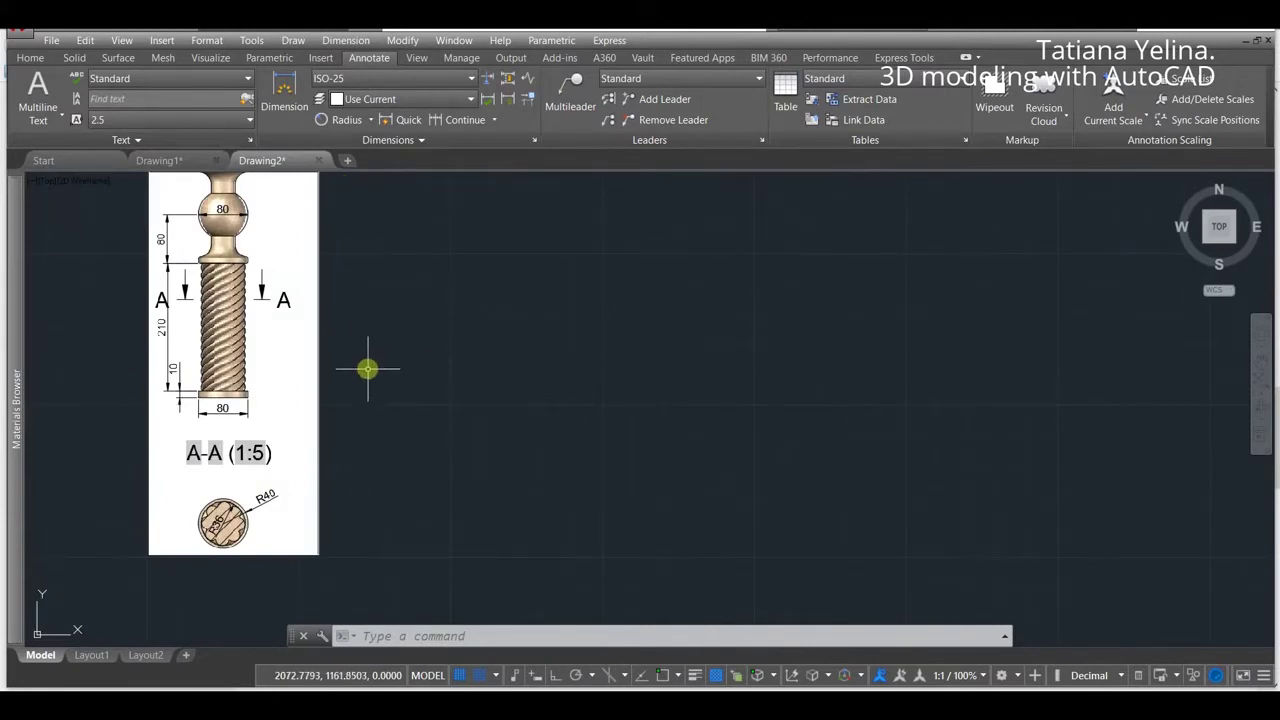
scroll(368, 372, down, 2)
scroll(368, 372, up, 2)
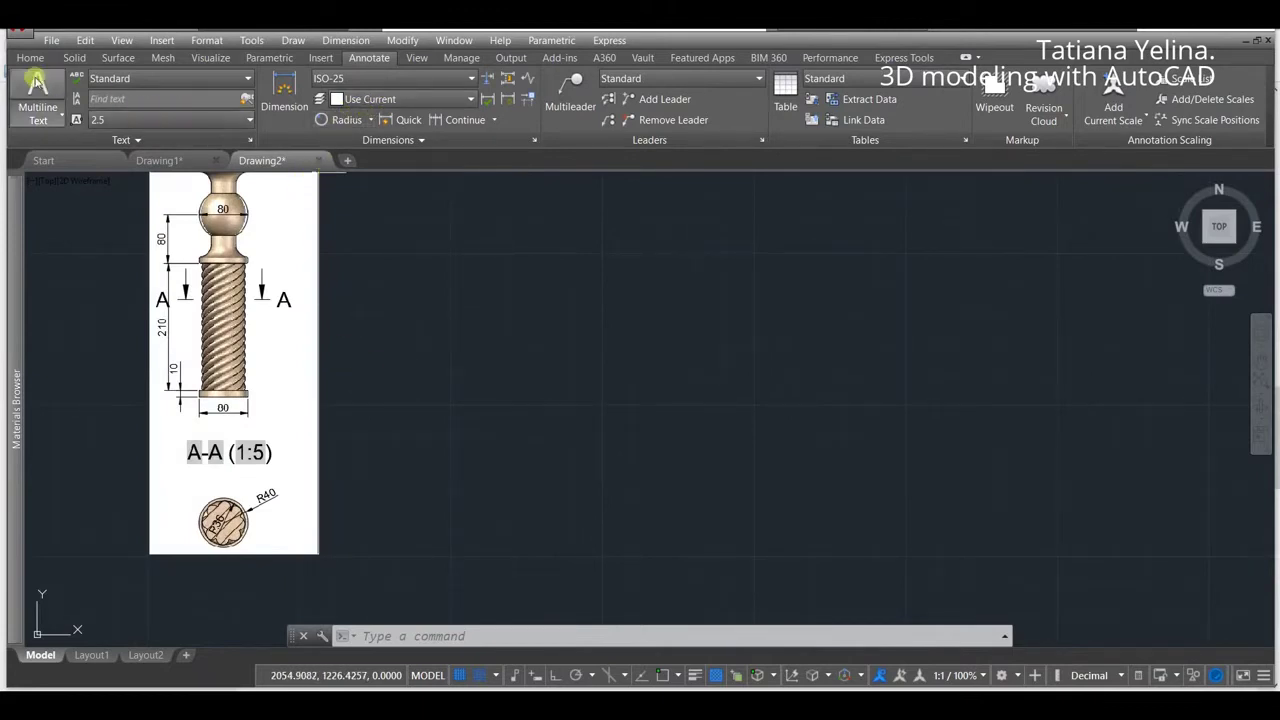
click(30, 57)
Step: Draw the ball circle to the right of the reference image
click(357, 99)
click(754, 253)
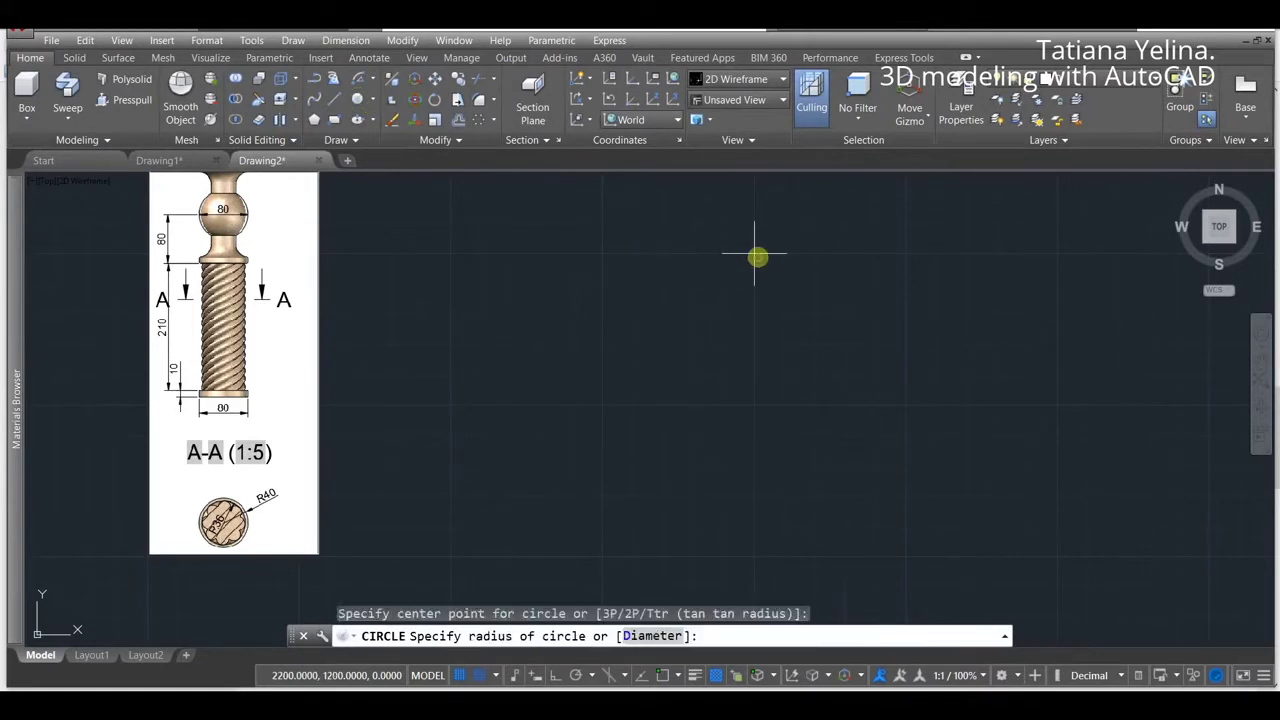
click(865, 253)
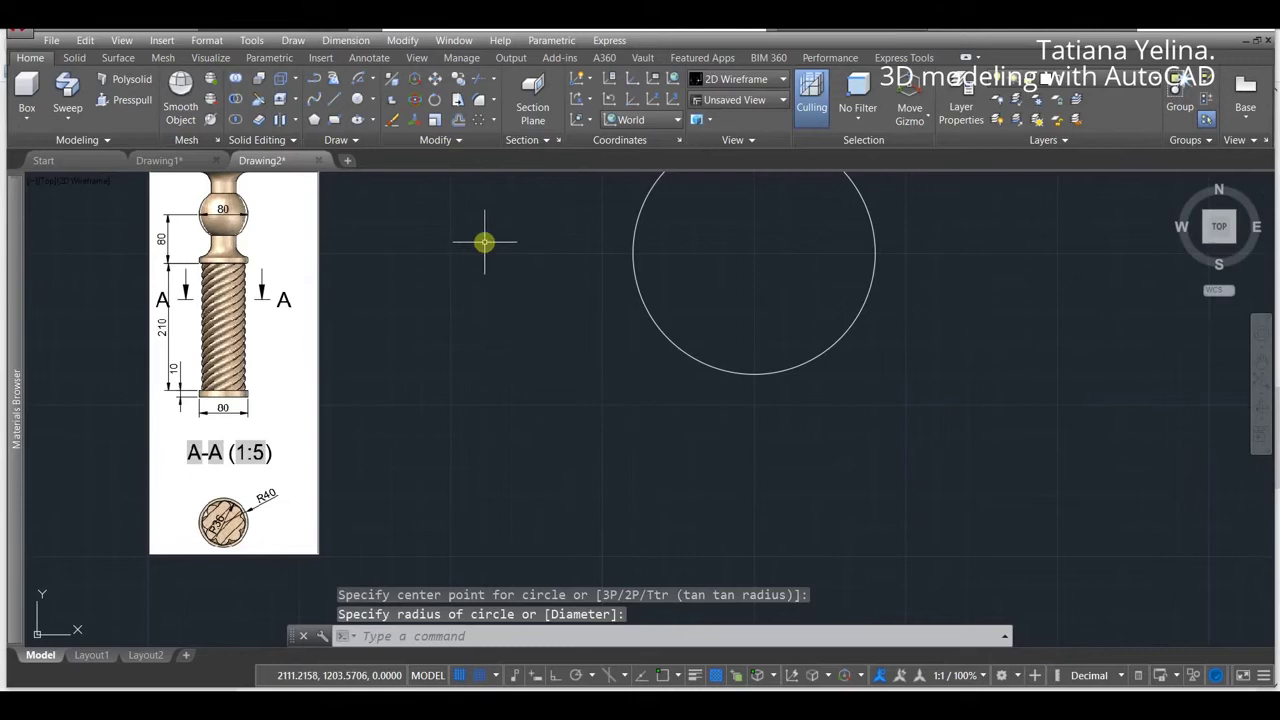
Step: Draw joined lines from the circle's centre straight down, then right, then a short step back up
click(335, 105)
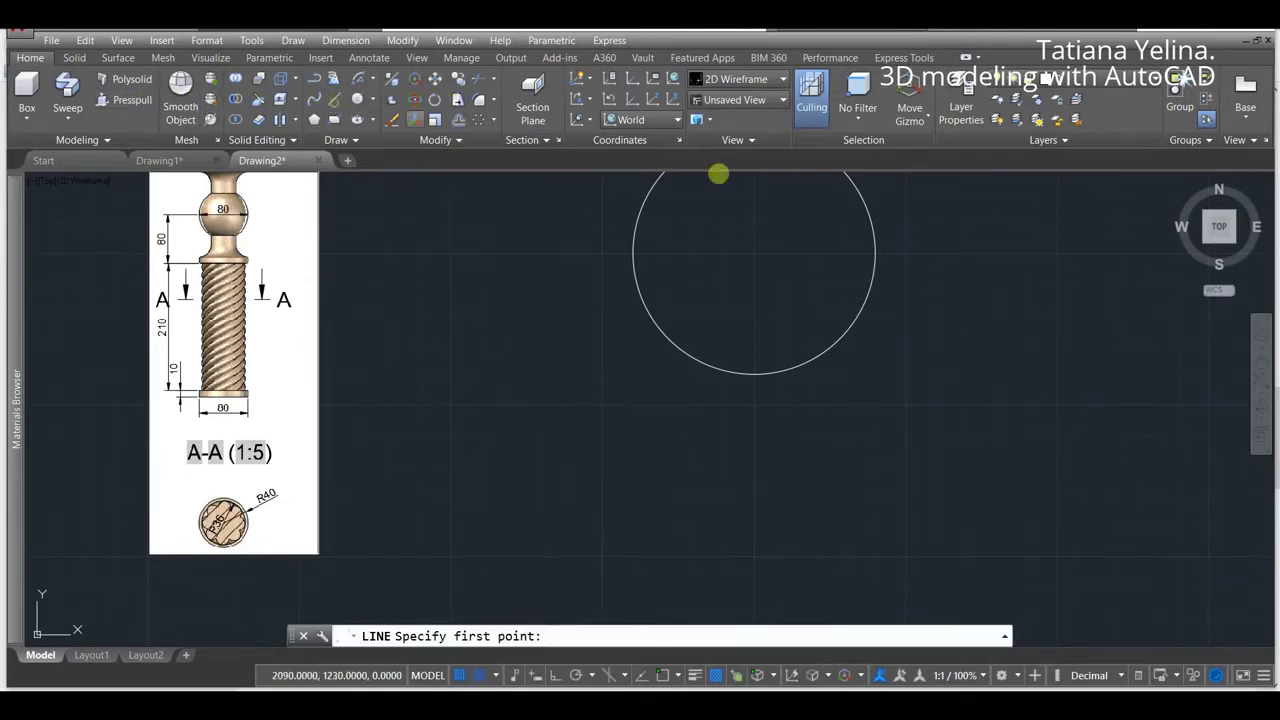
click(755, 252)
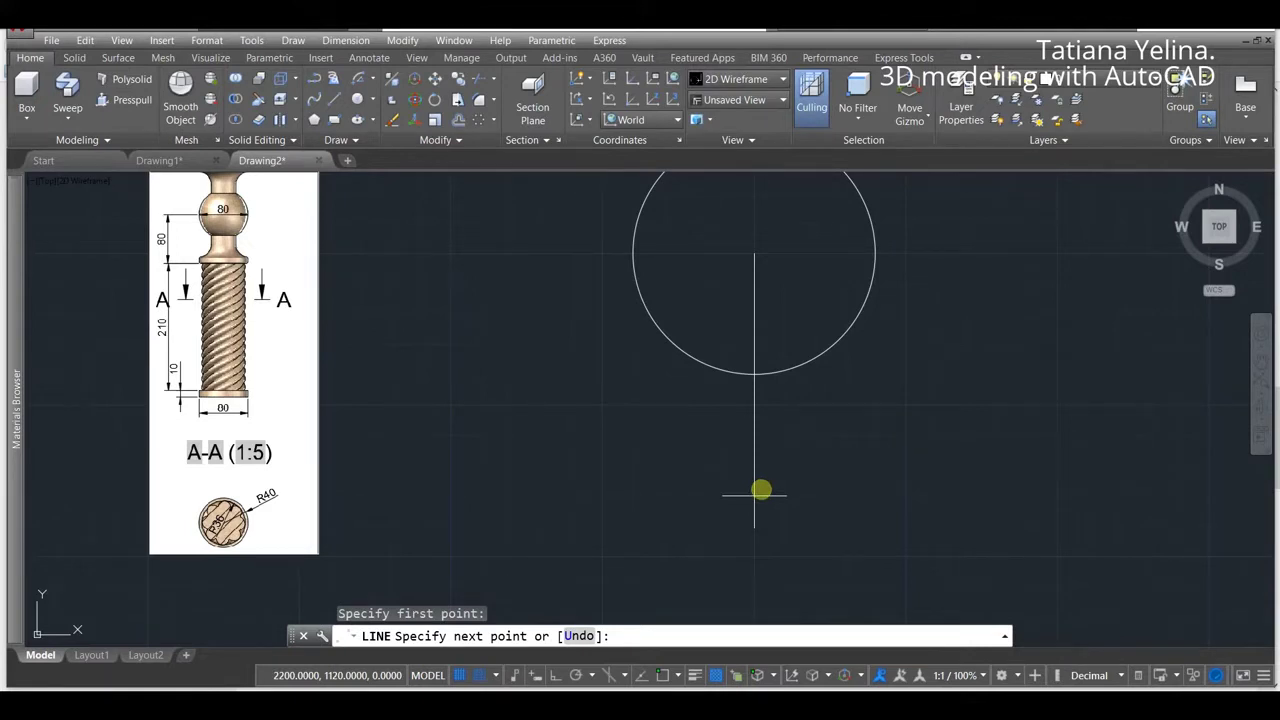
click(761, 490)
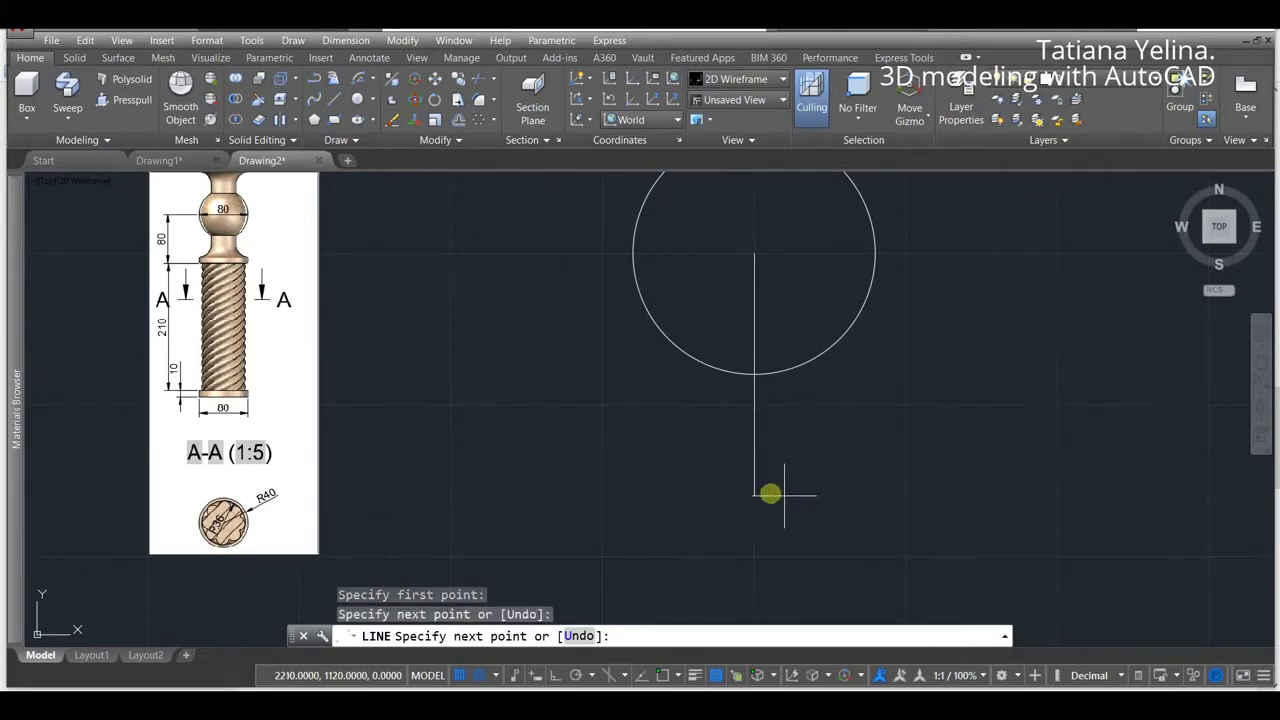
click(875, 495)
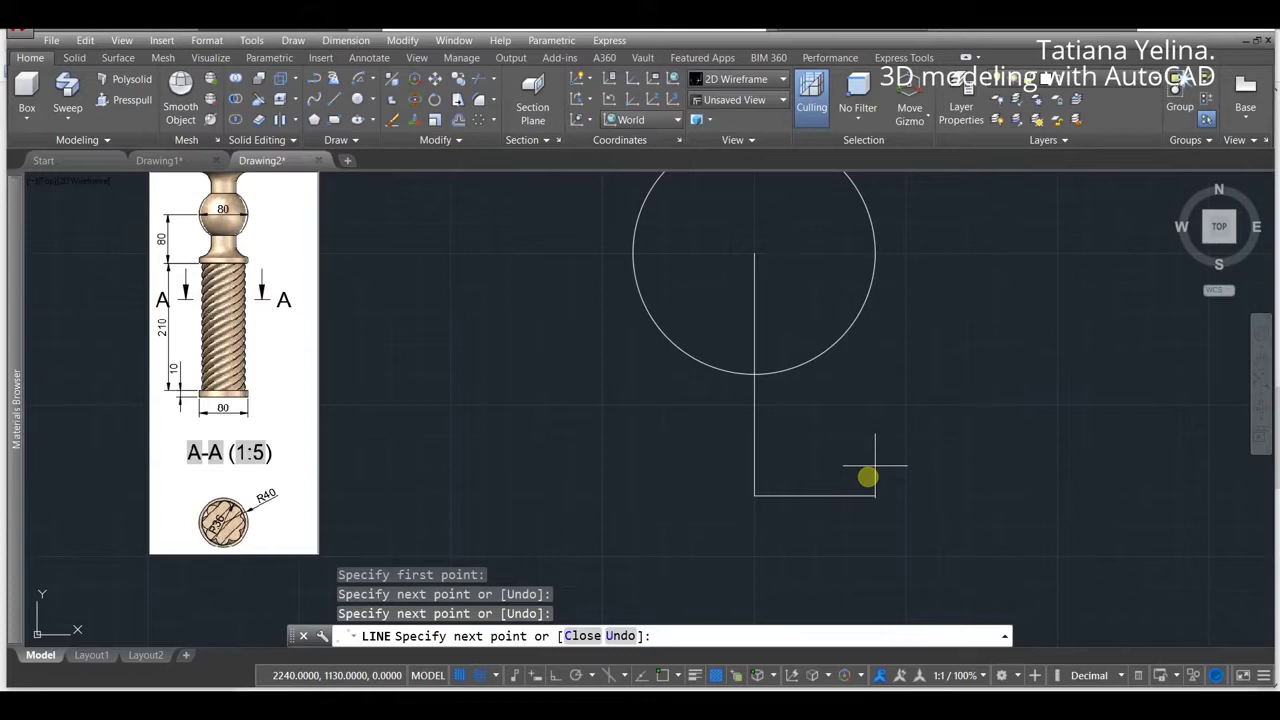
click(875, 465)
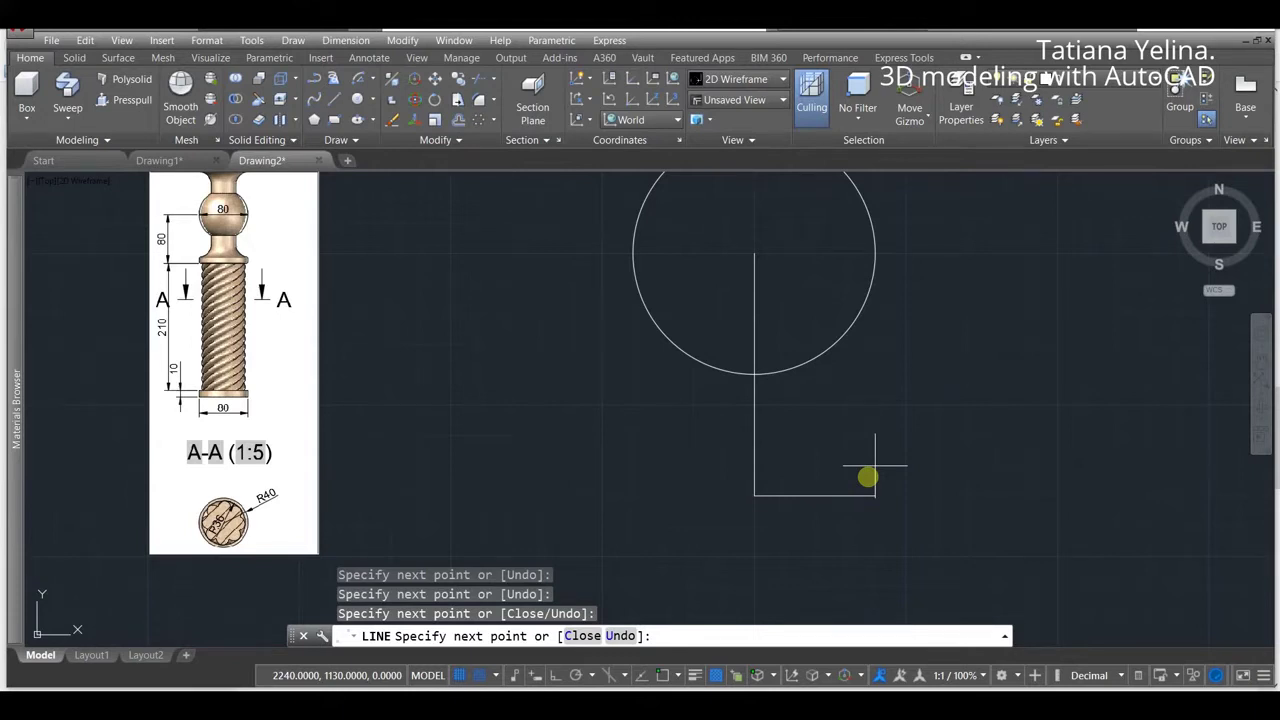
key(Return)
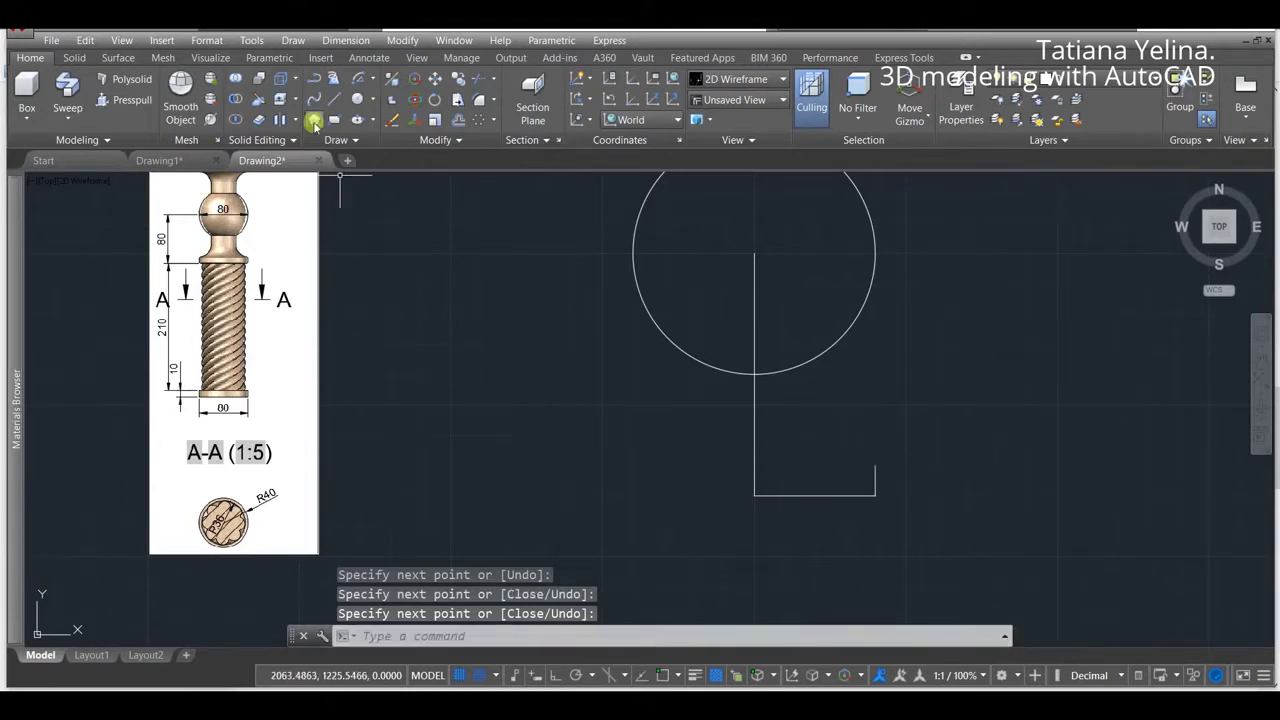
Step: Draw a Start-End-Direction arc curving up and left from the short step's top
click(375, 82)
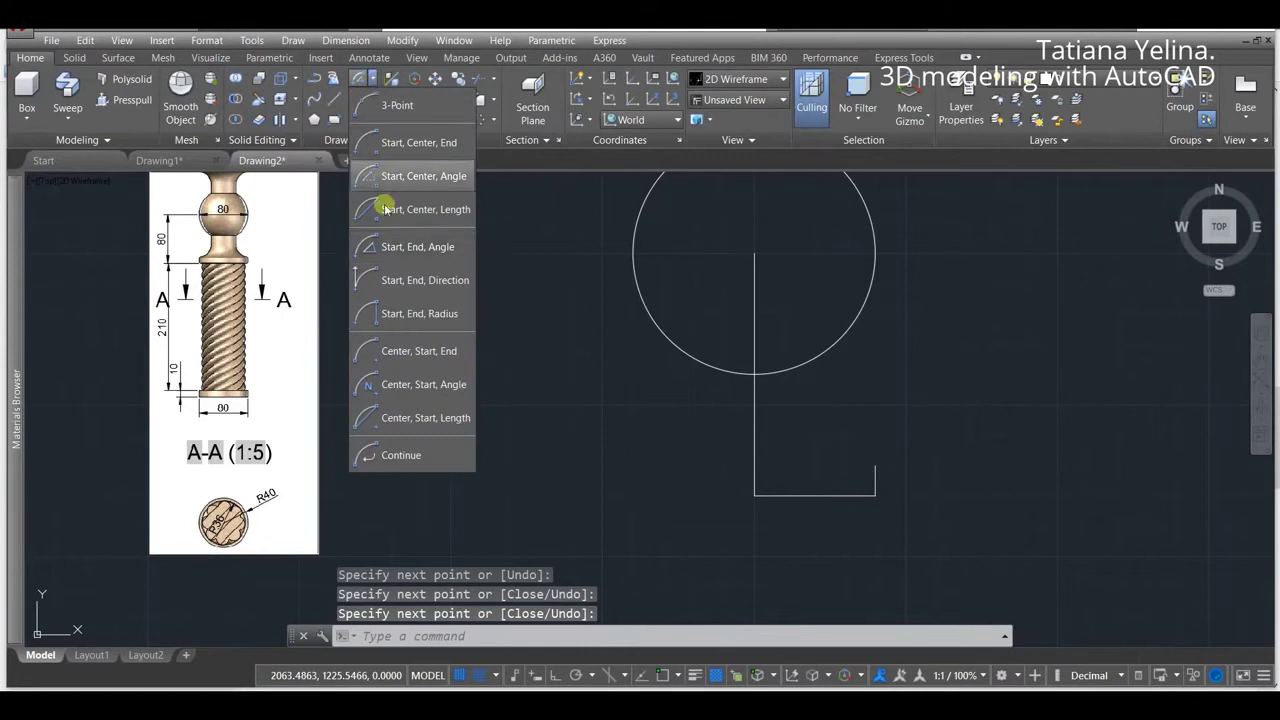
click(405, 280)
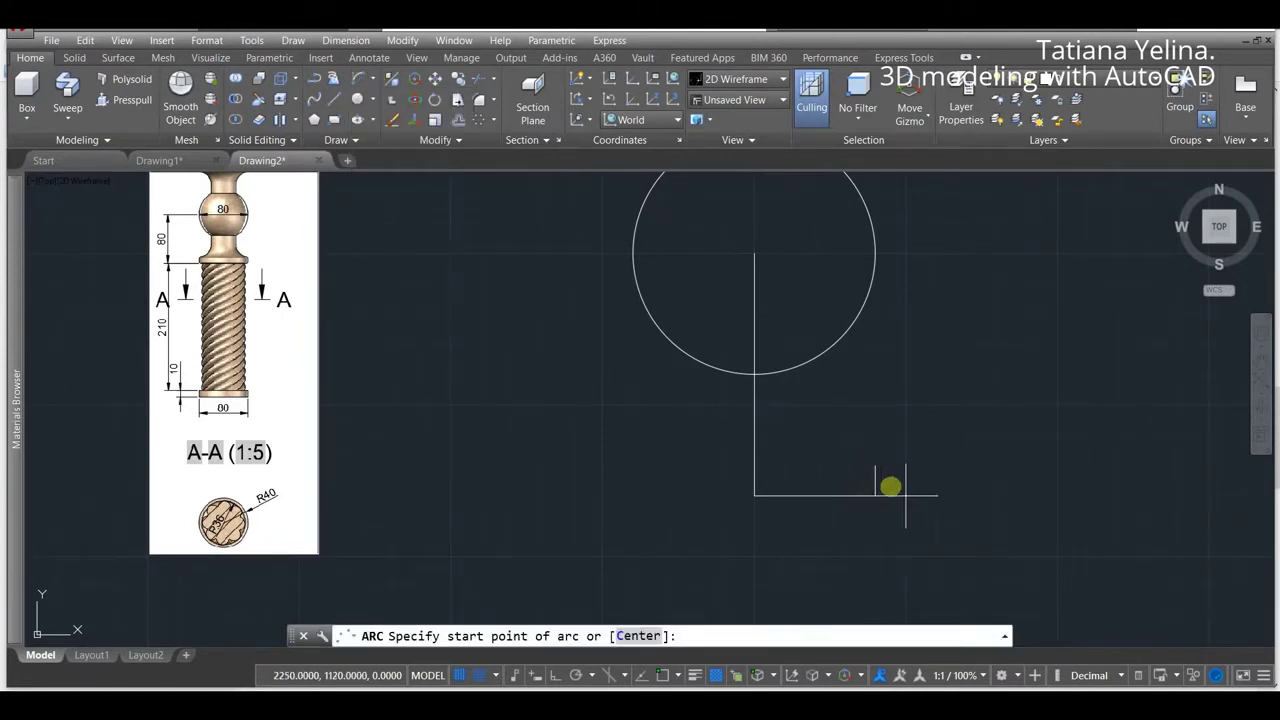
click(875, 465)
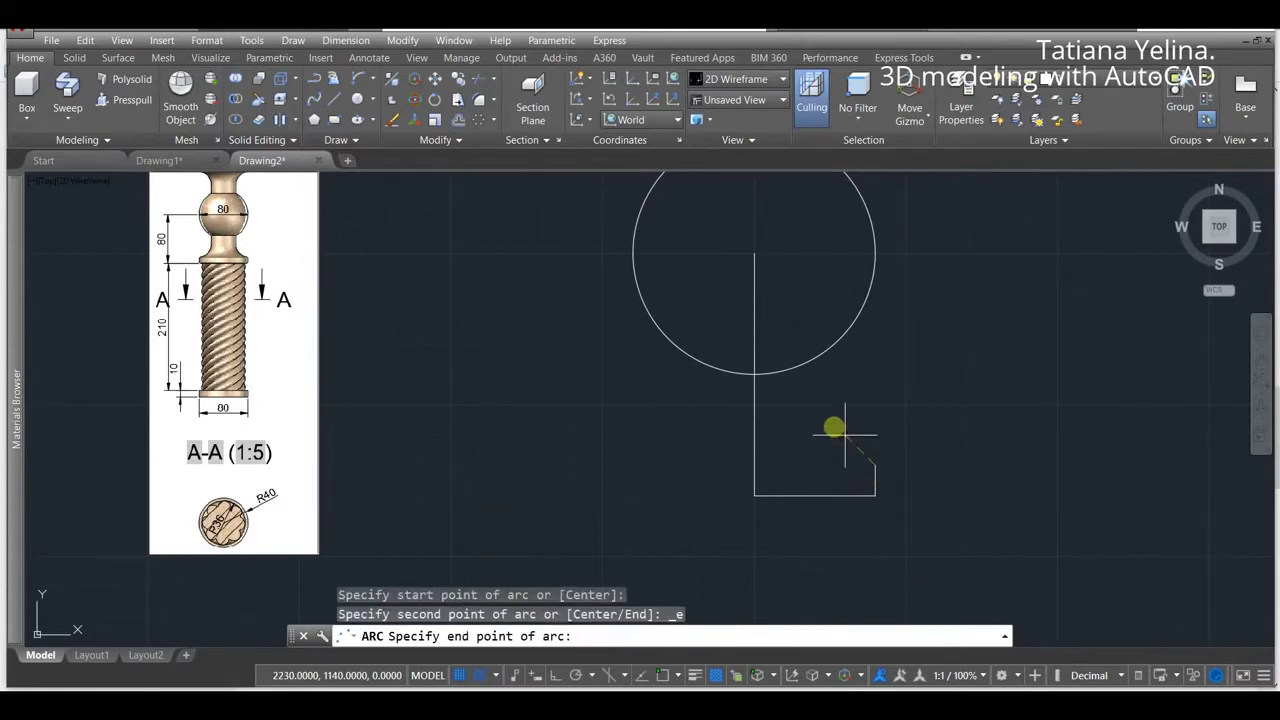
click(816, 407)
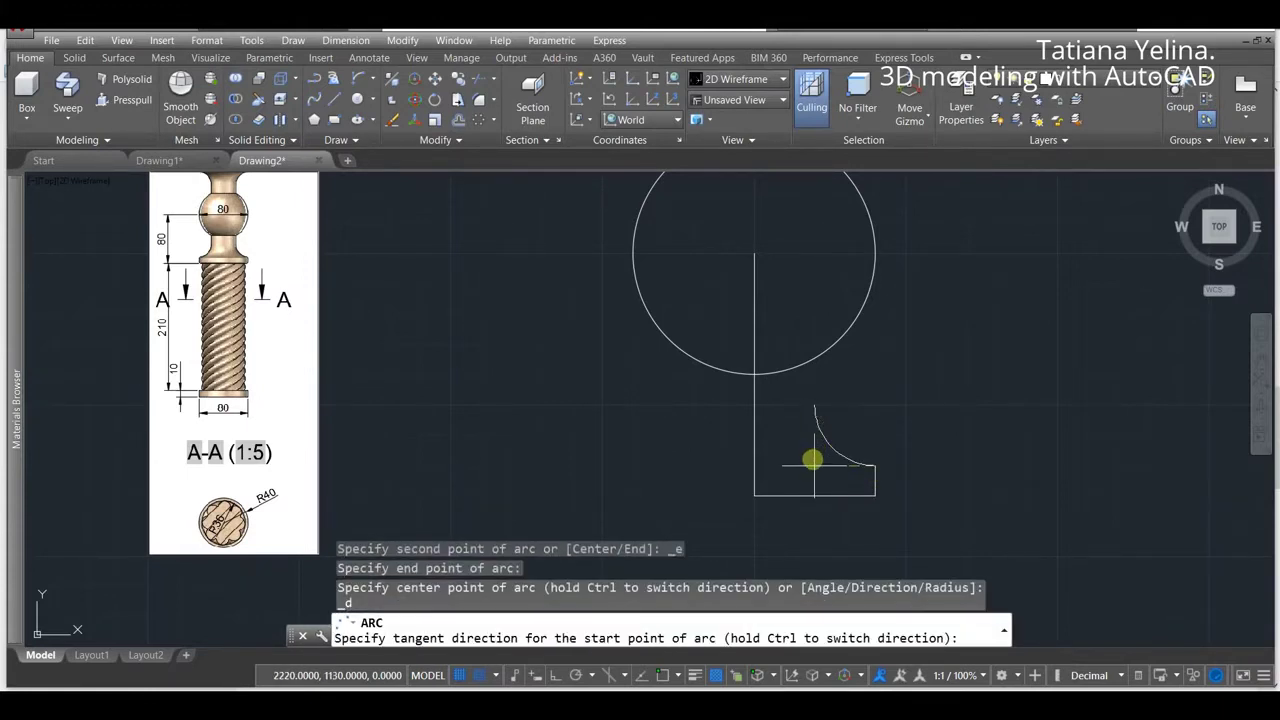
click(811, 456)
Step: Draw a vertical line from the arc's upper end up to the circle
click(336, 100)
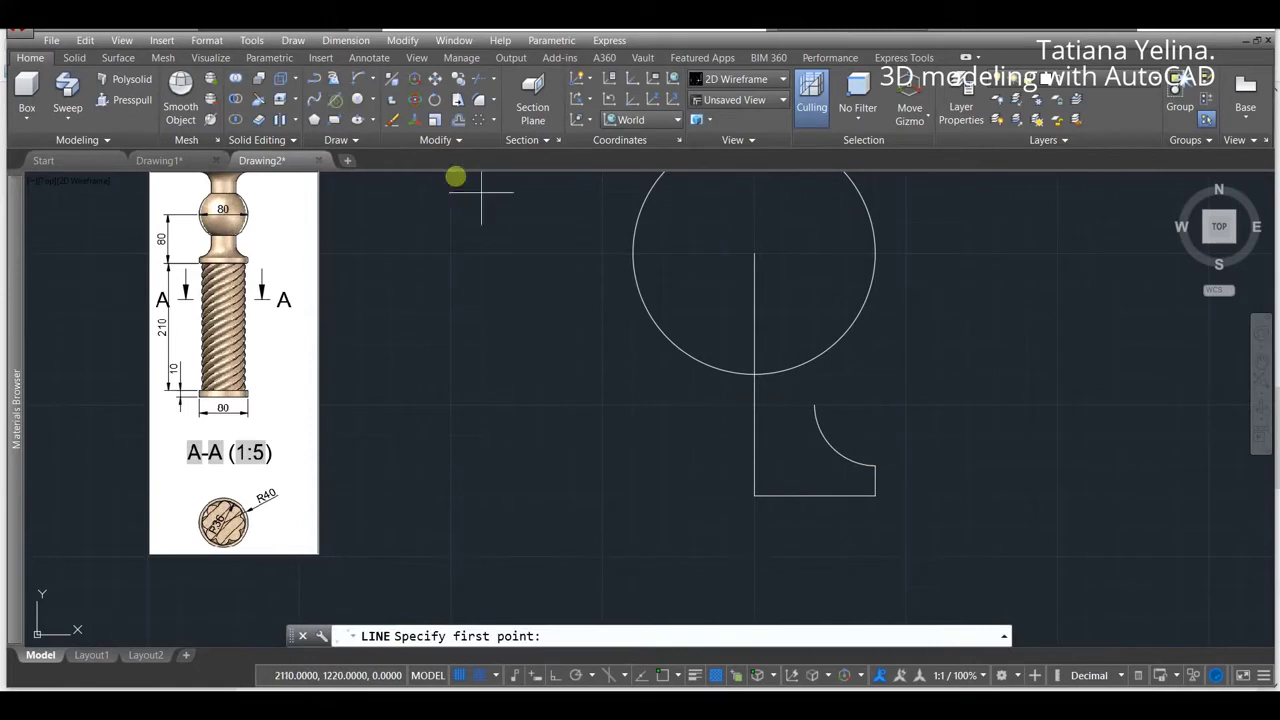
click(812, 404)
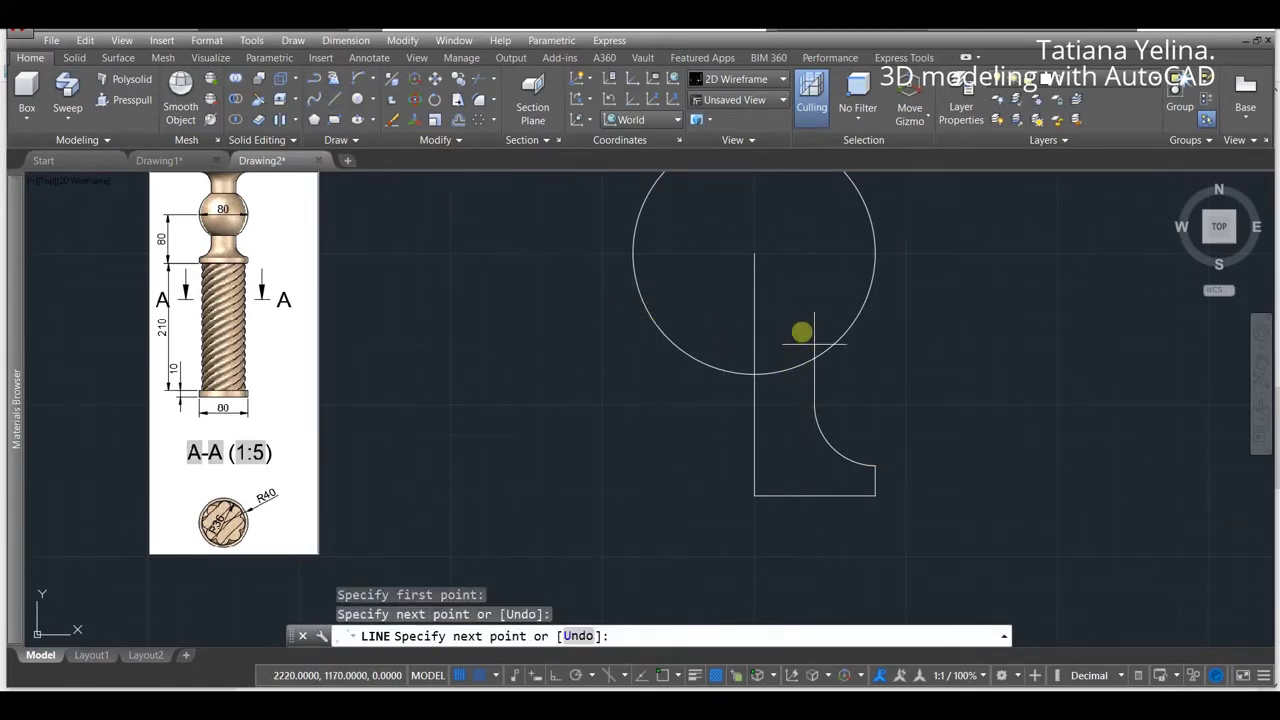
click(803, 252)
key(Return)
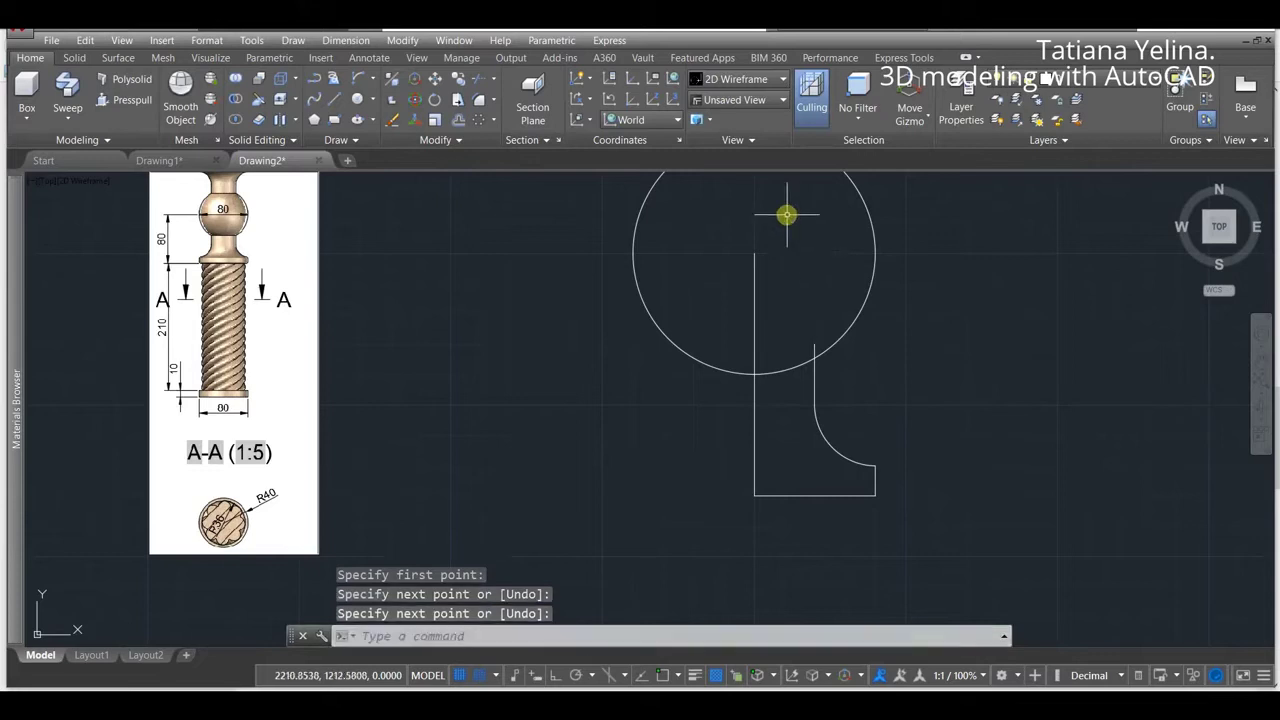
scroll(776, 435, down, 4)
scroll(776, 375, up, 4)
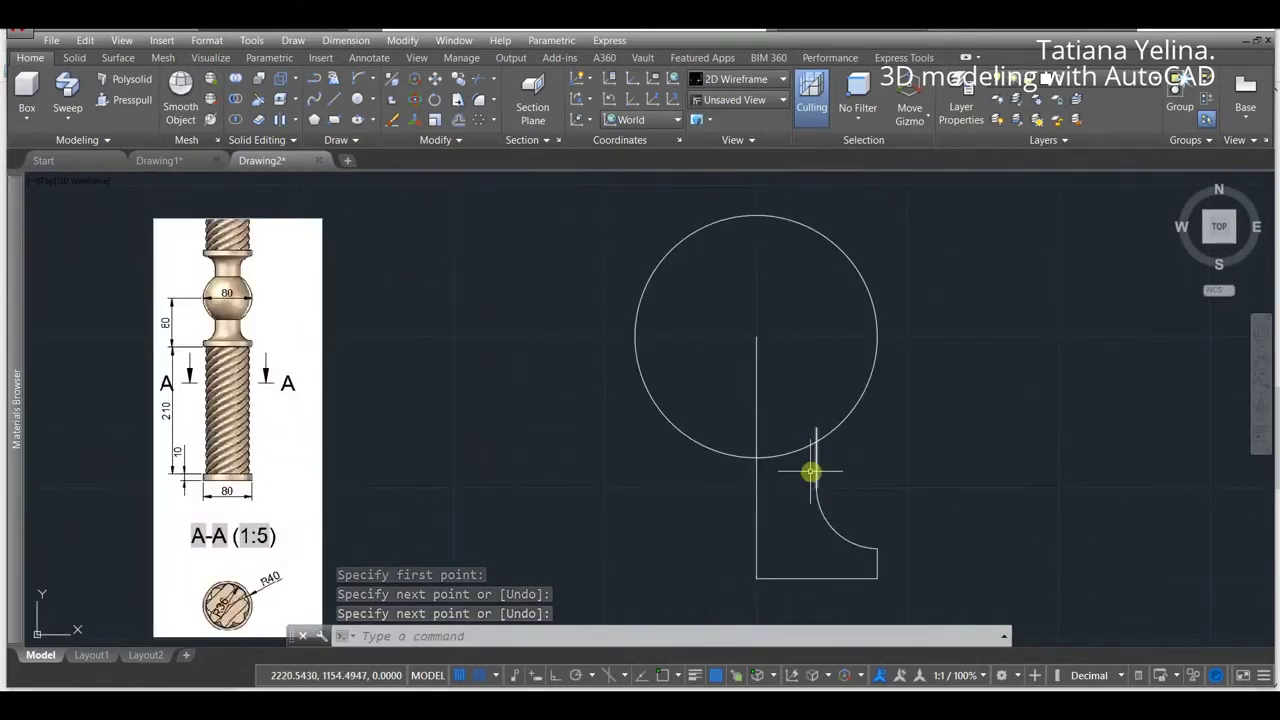
scroll(800, 457, down, 2)
Step: Mirror the half-profile about a horizontal line through the circle centre, keeping the original
click(880, 557)
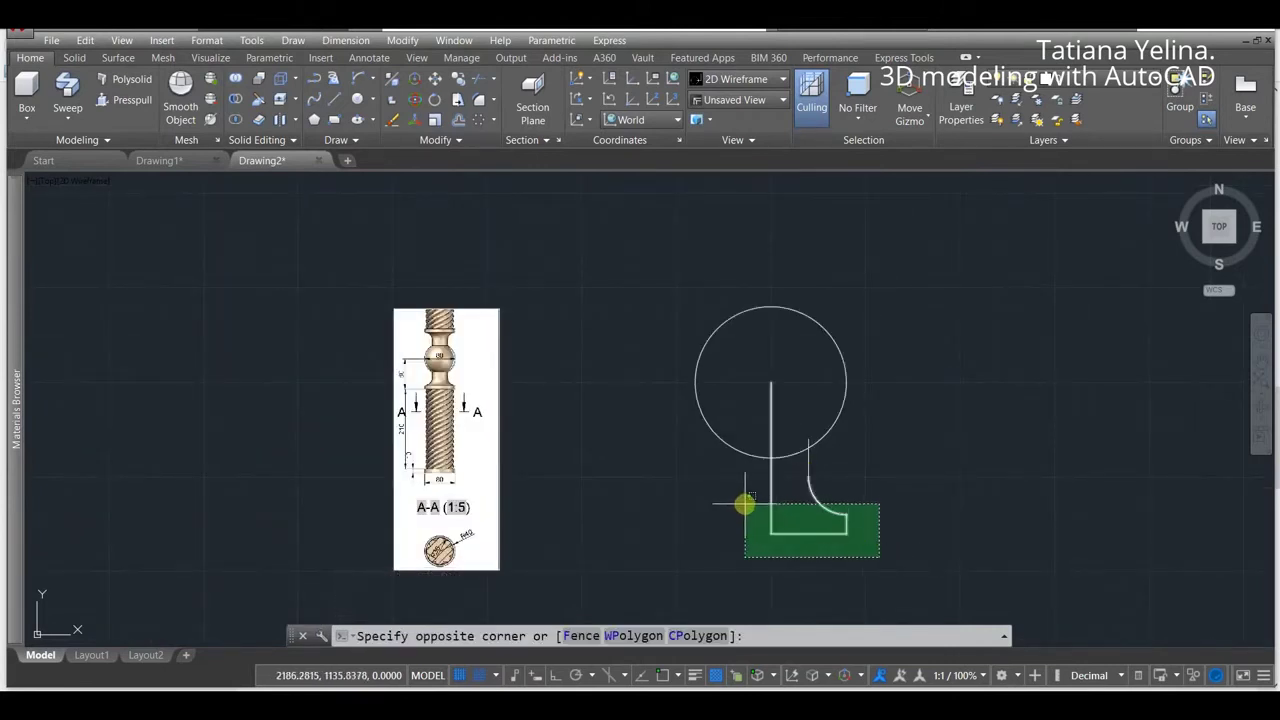
click(744, 468)
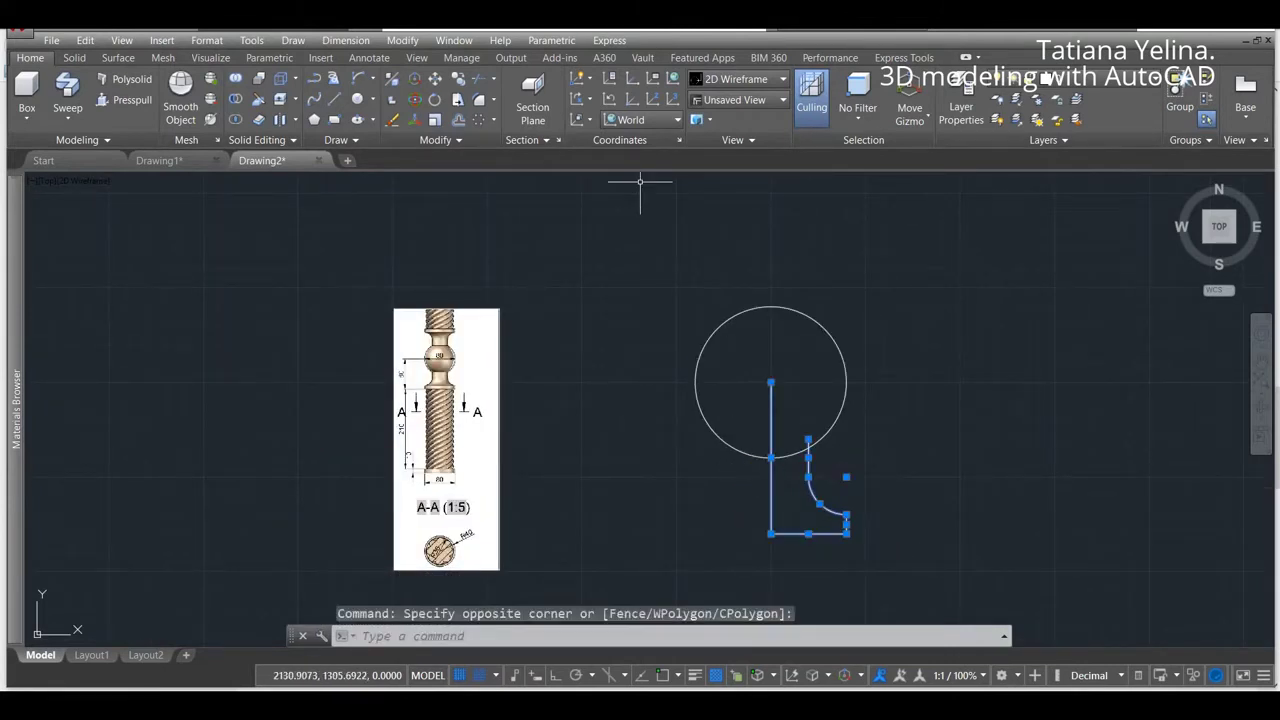
click(482, 142)
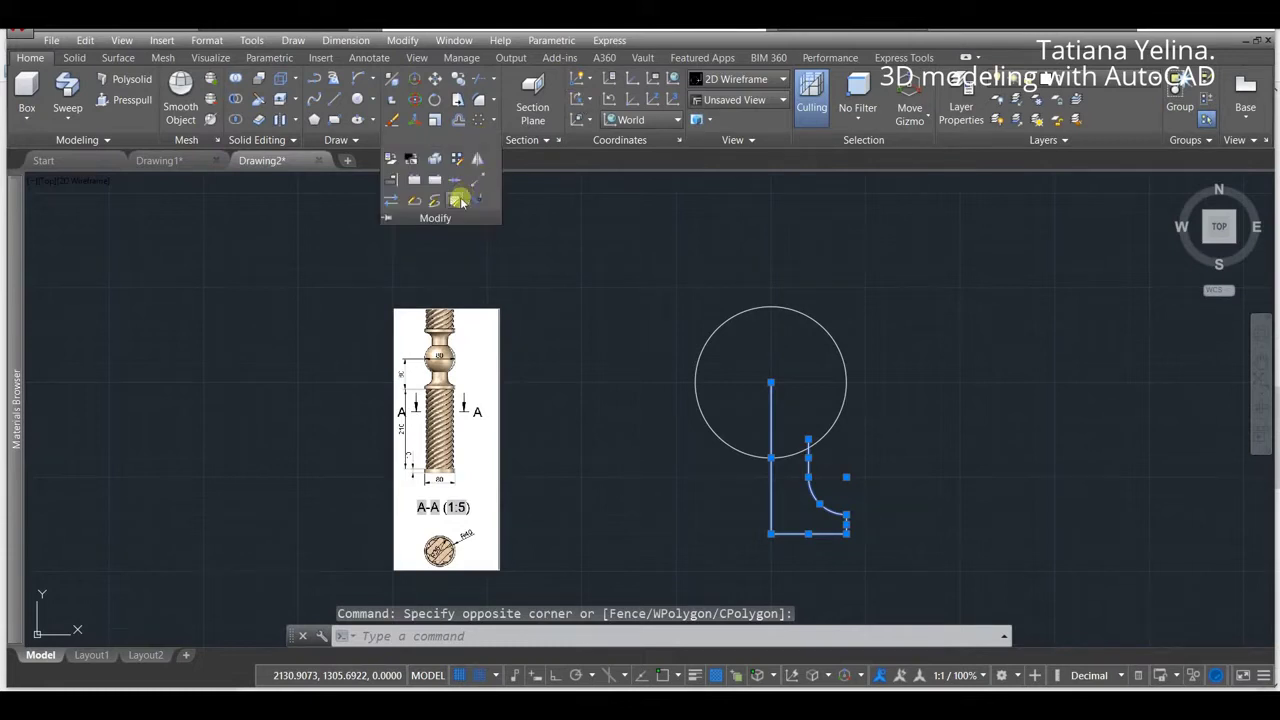
click(481, 161)
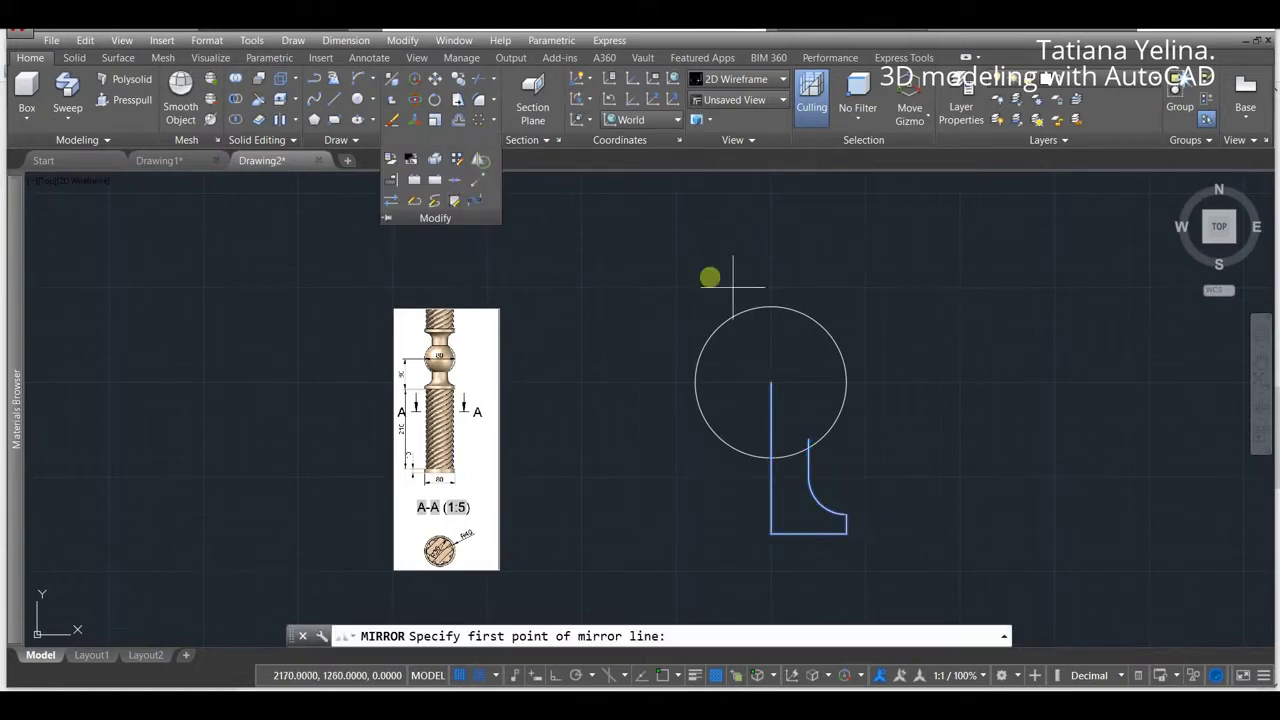
click(771, 382)
click(903, 382)
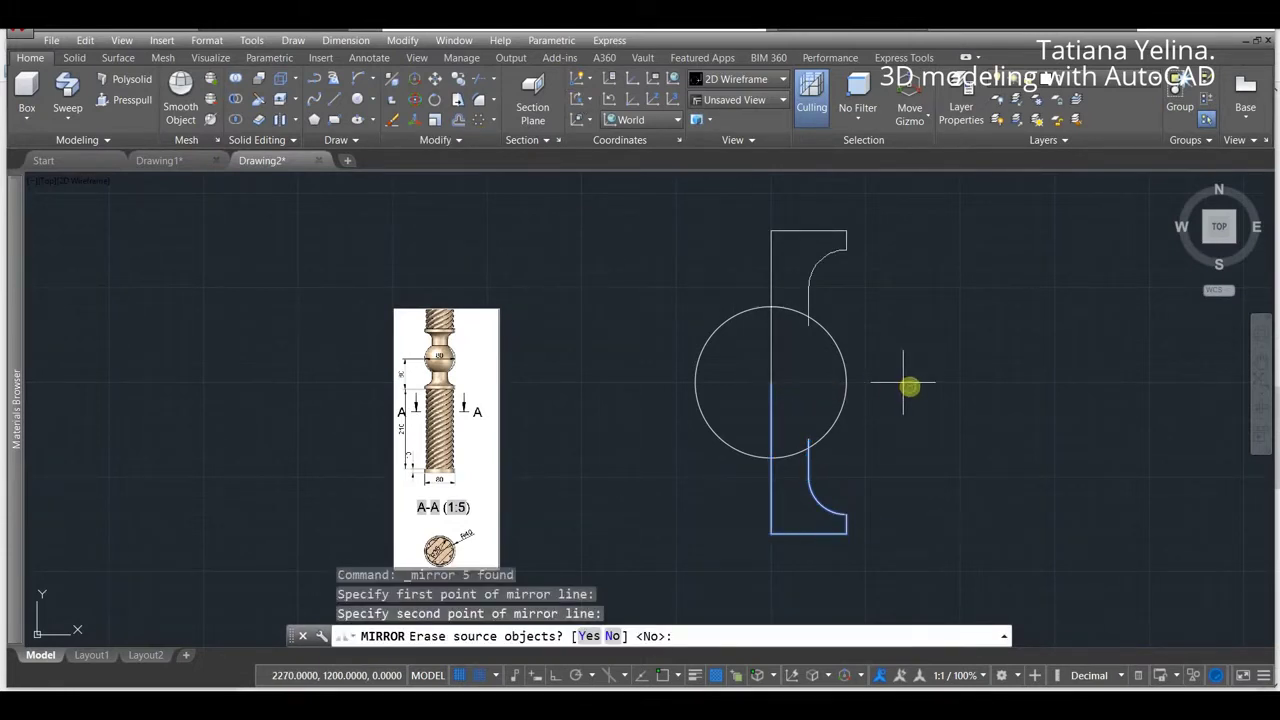
key(Return)
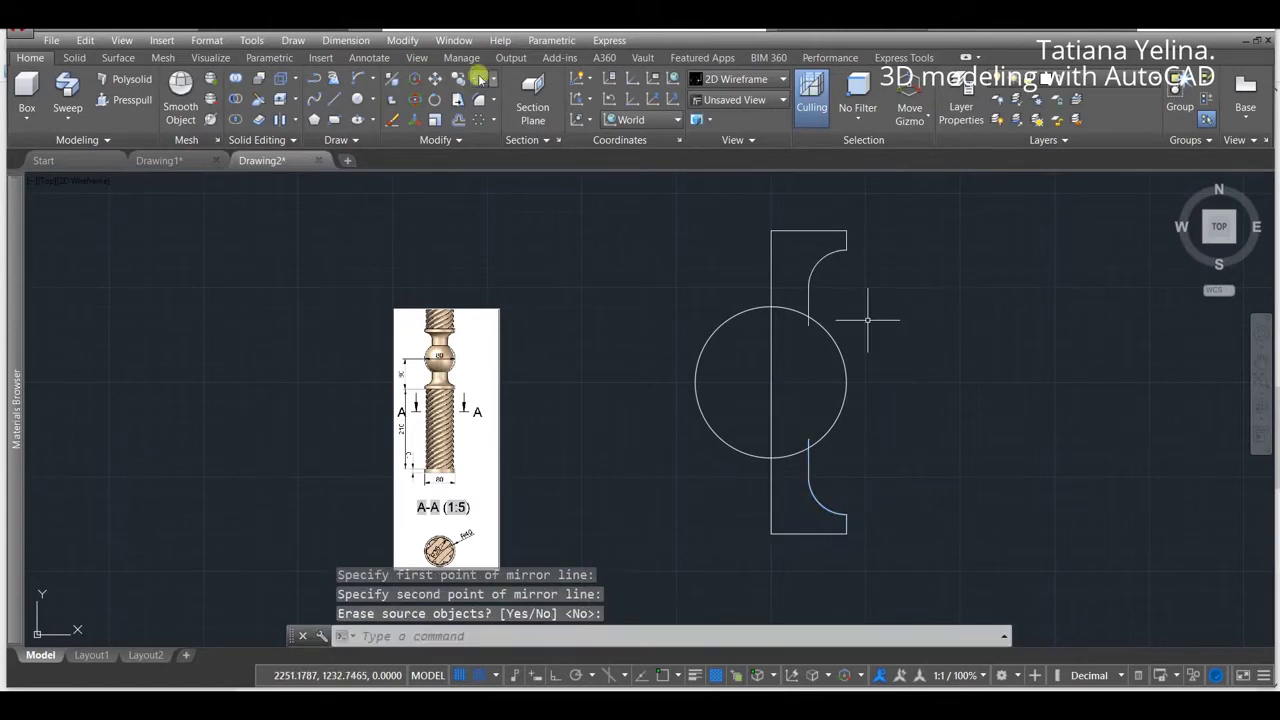
Step: Trim away the circle's left portion, the stray arc pieces and the short line stub
click(482, 80)
key(Return)
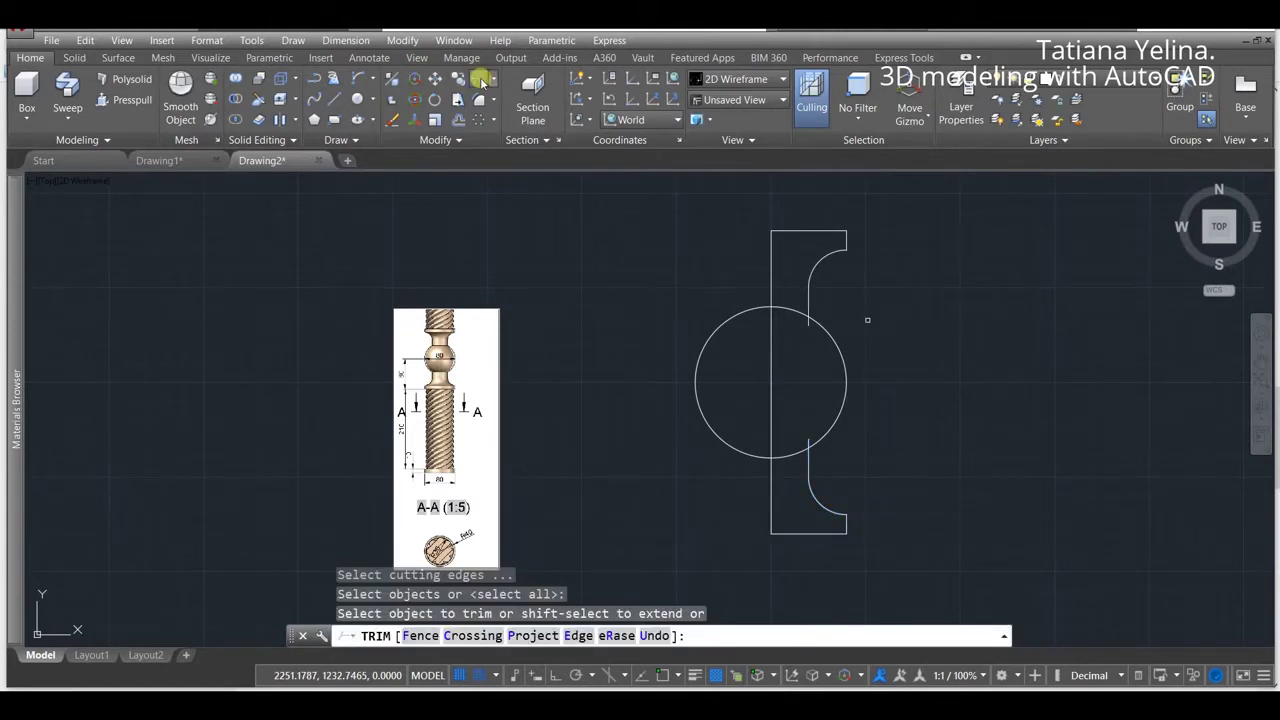
click(699, 401)
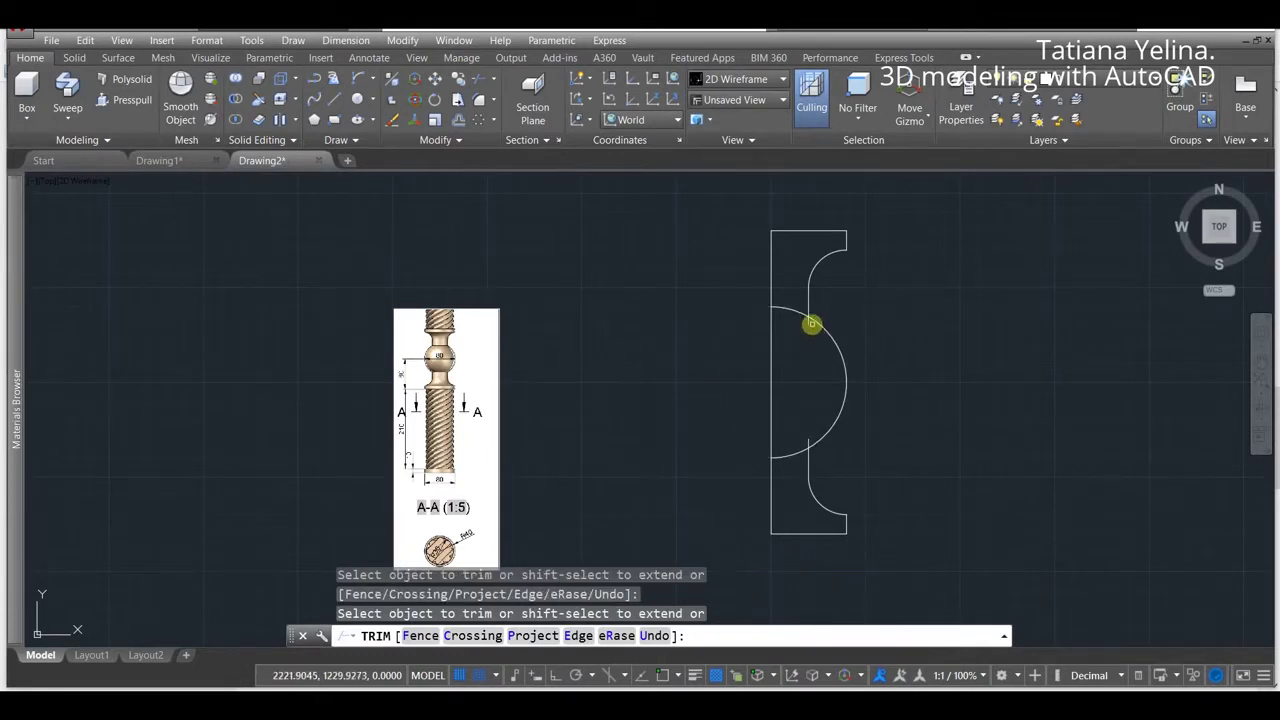
click(797, 312)
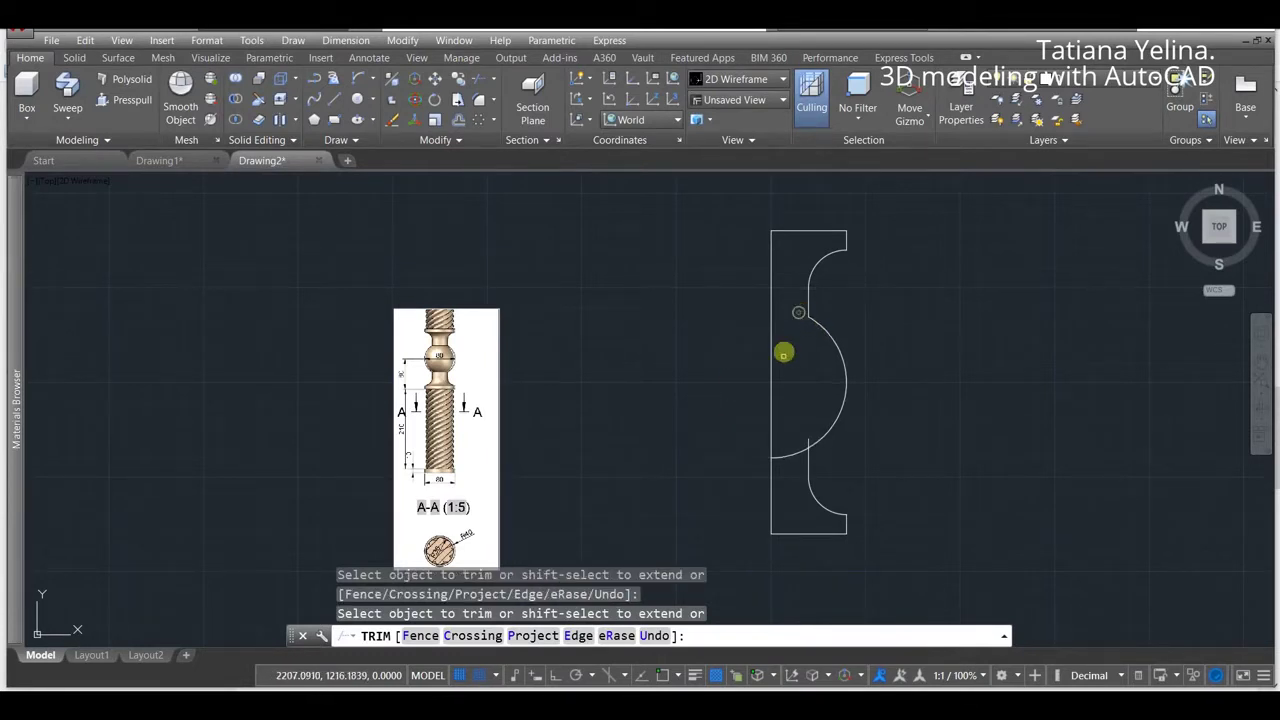
click(782, 454)
click(808, 438)
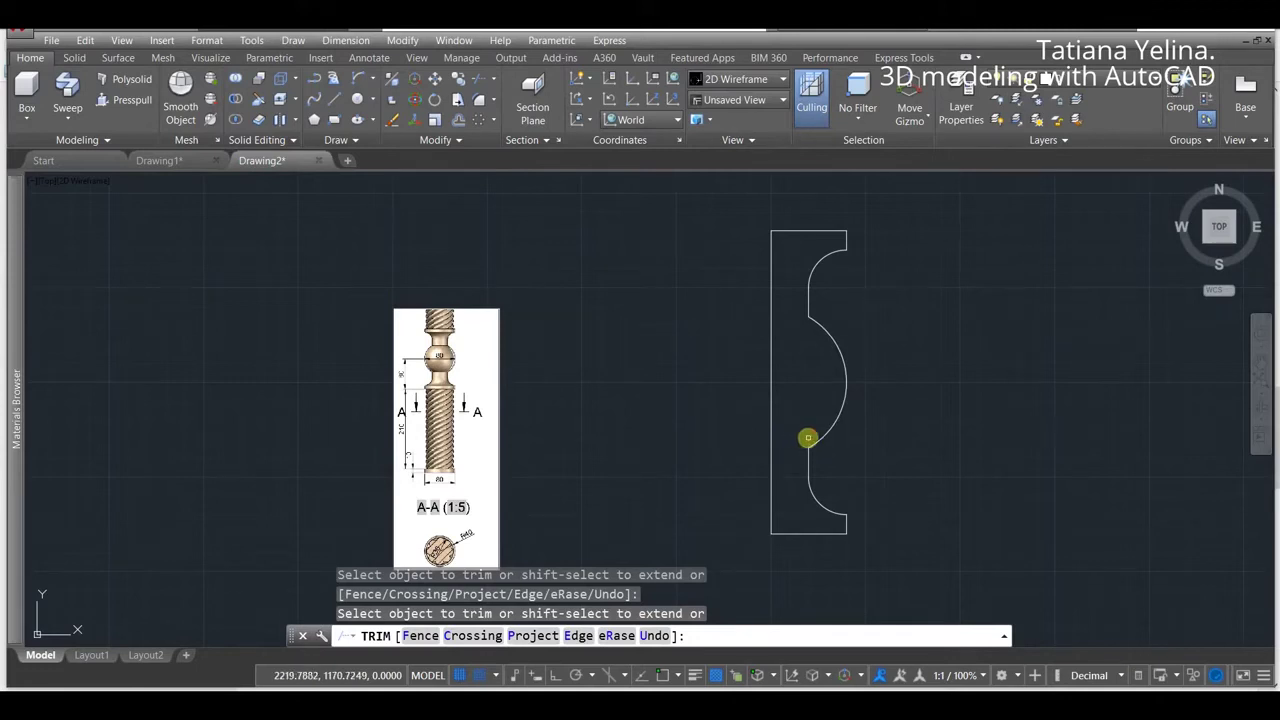
key(Return)
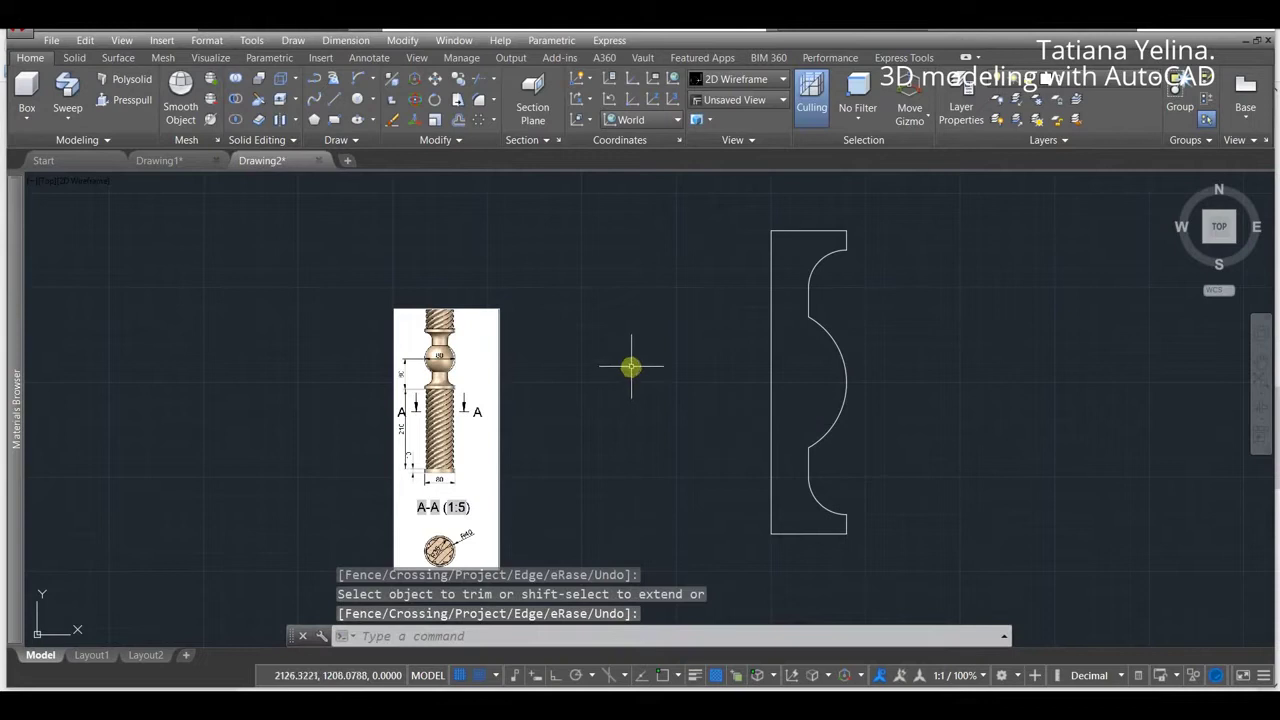
Step: Draw a 210-unit vertical line down from the profile's bottom corner
click(336, 98)
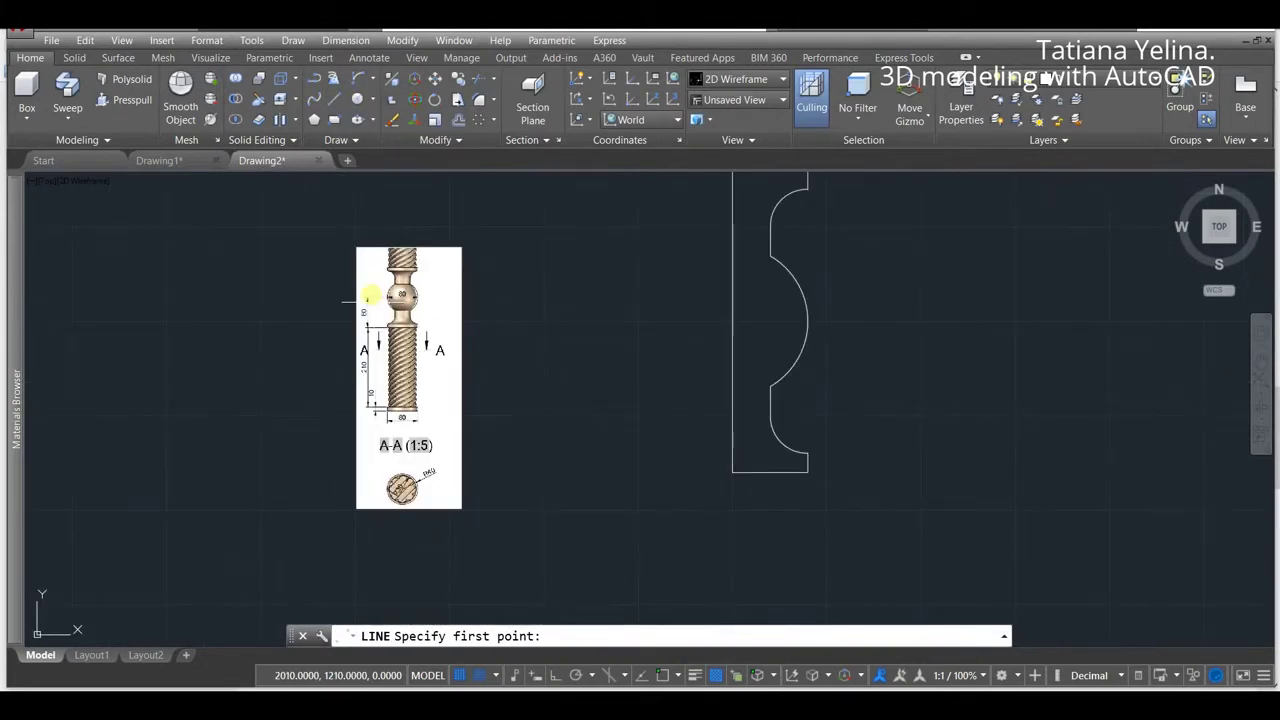
click(727, 471)
scroll(727, 471, down, 4)
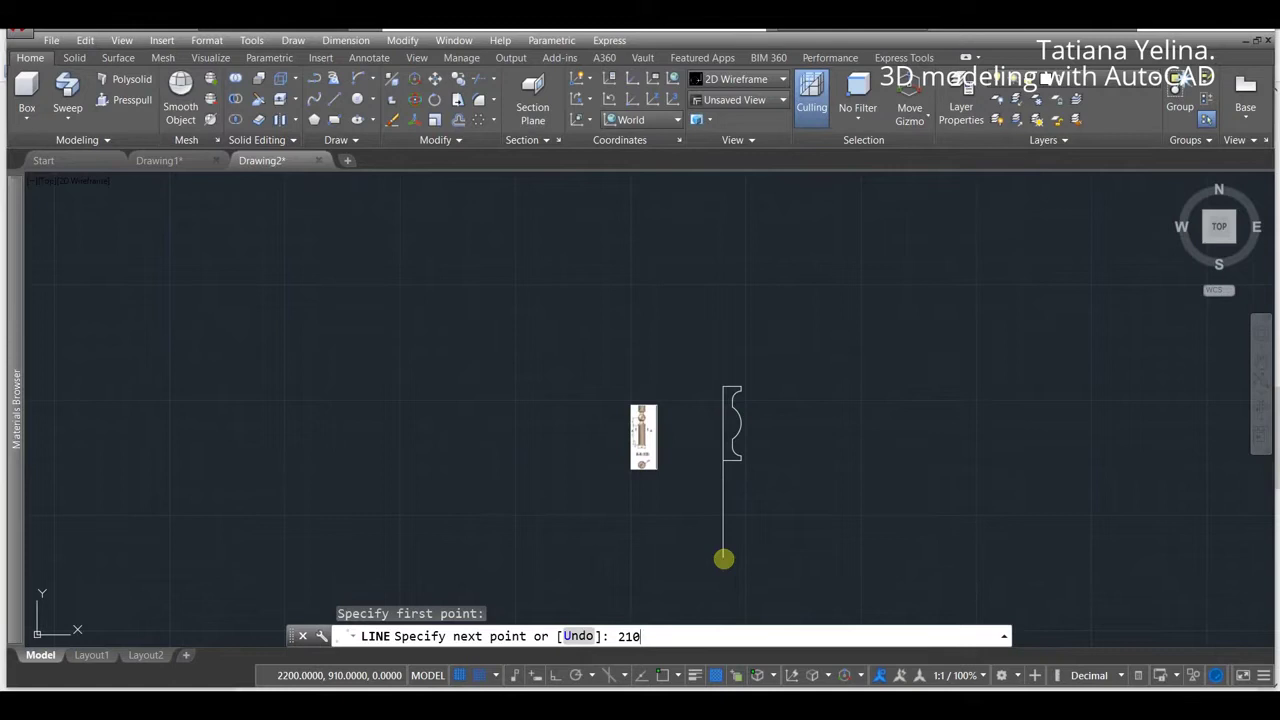
key(Return)
key(Return)
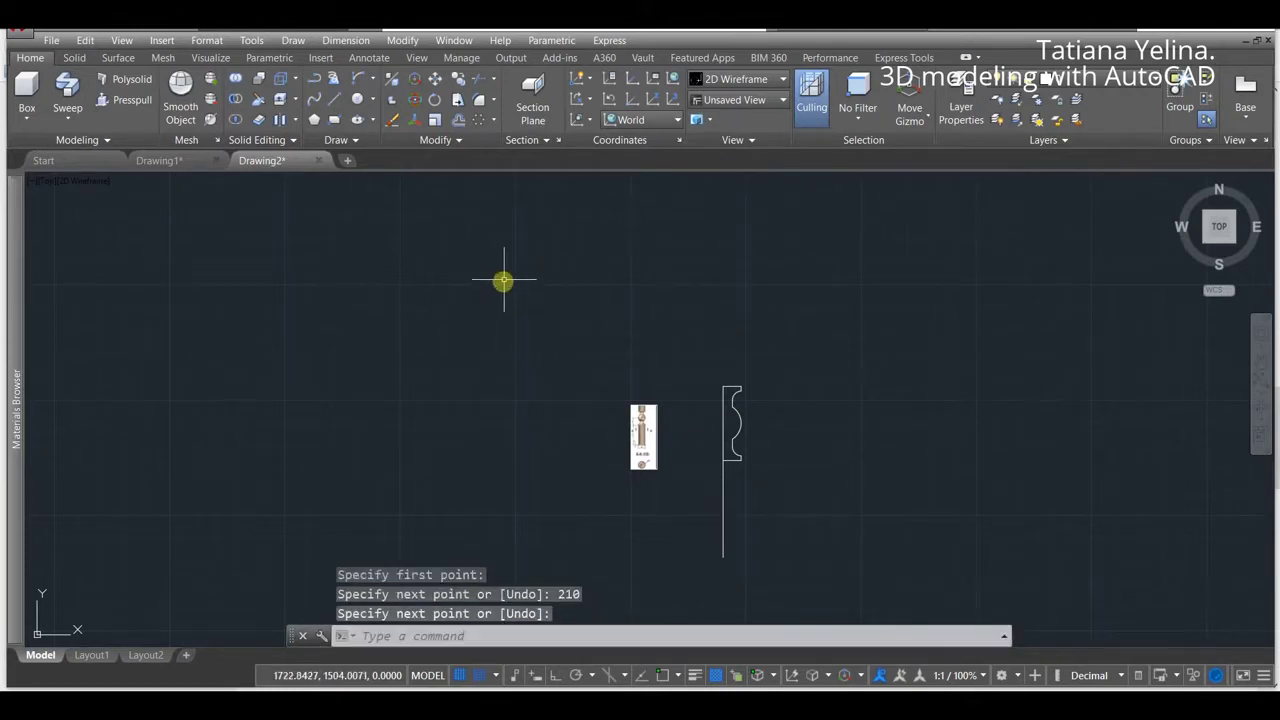
Step: Draw a small closed four-line rectangle at the lower end of the vertical line
click(335, 97)
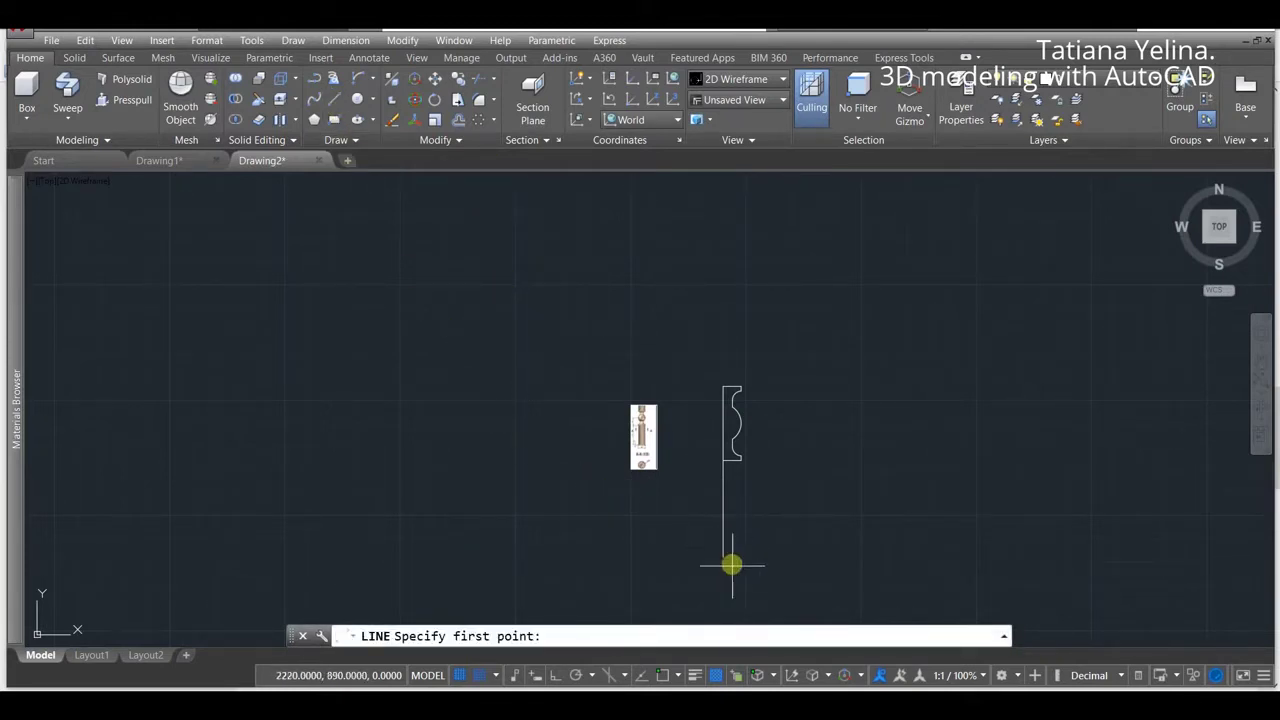
scroll(746, 591, up, 8)
click(585, 349)
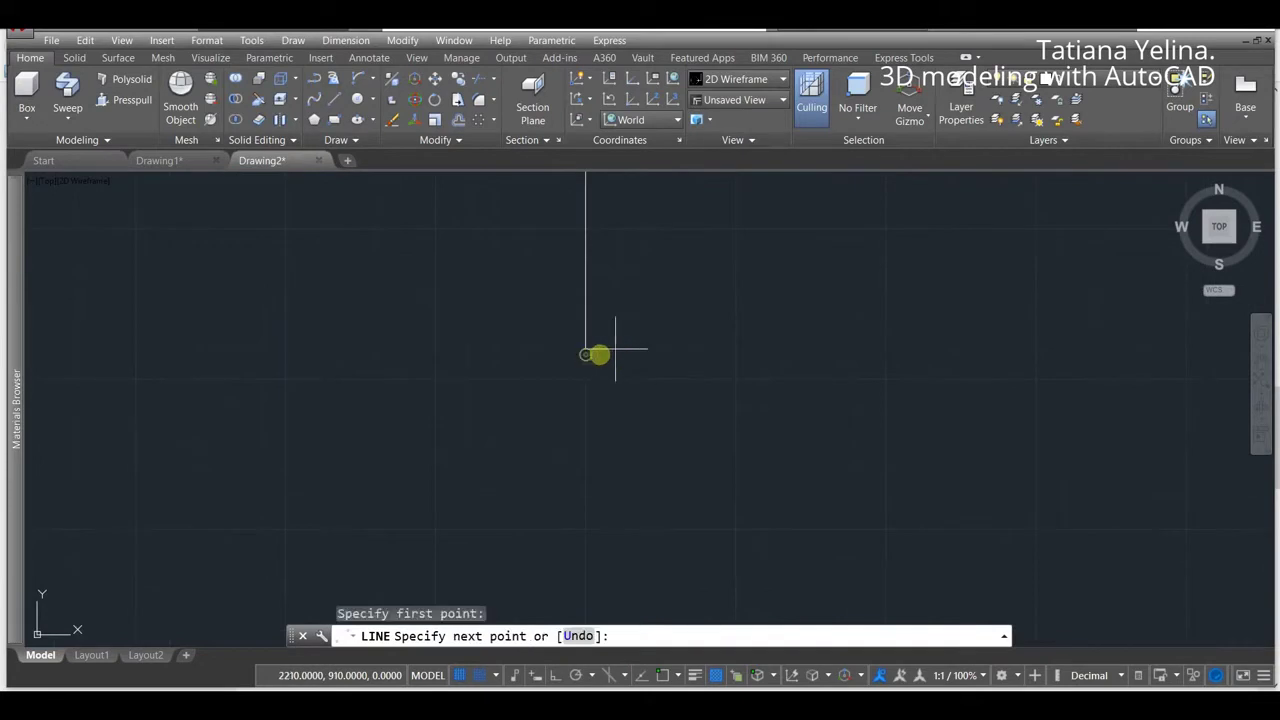
click(701, 376)
click(705, 378)
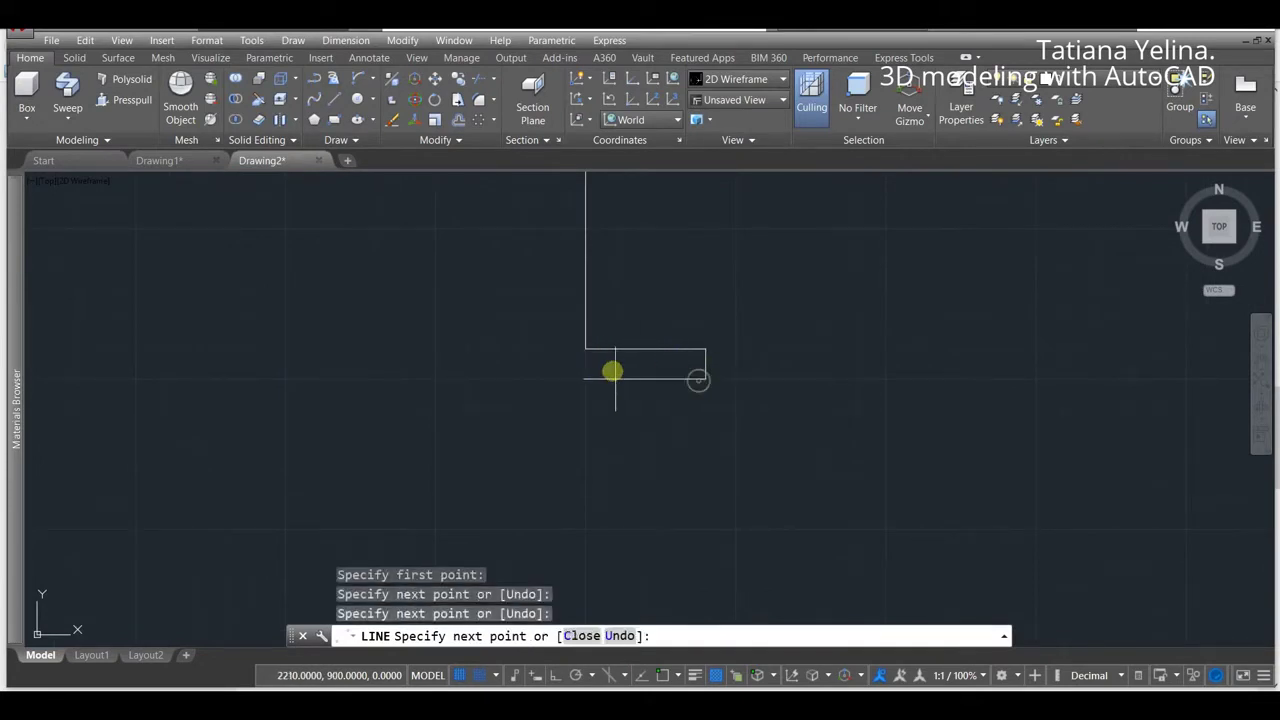
click(586, 376)
click(591, 351)
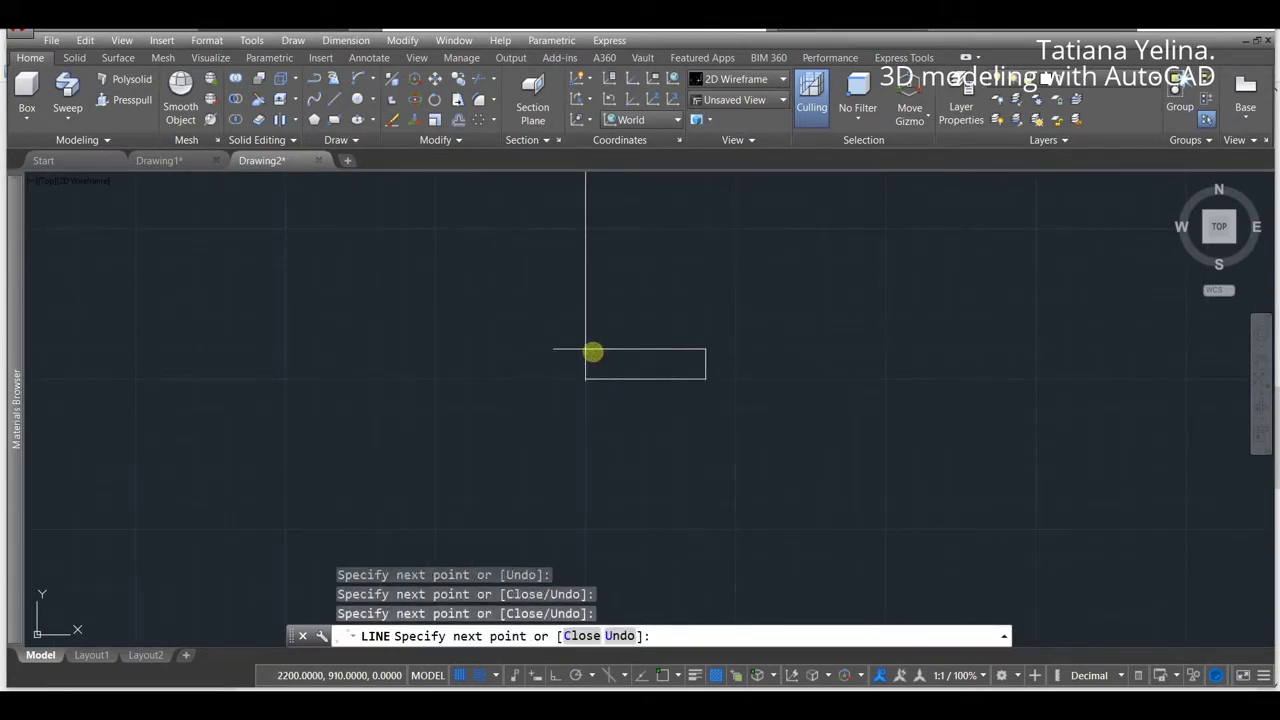
key(Return)
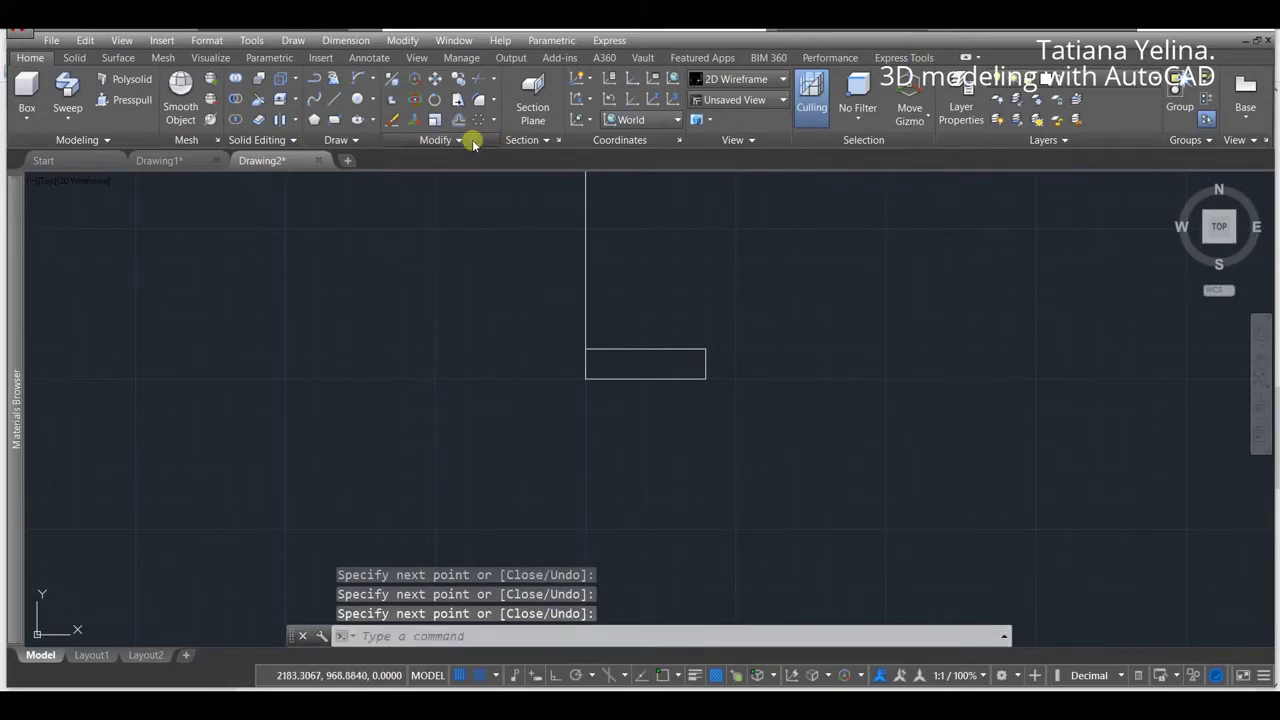
Step: Join the rectangle's four lines into one polyline and confirm it is a single object
click(473, 143)
click(456, 183)
click(540, 320)
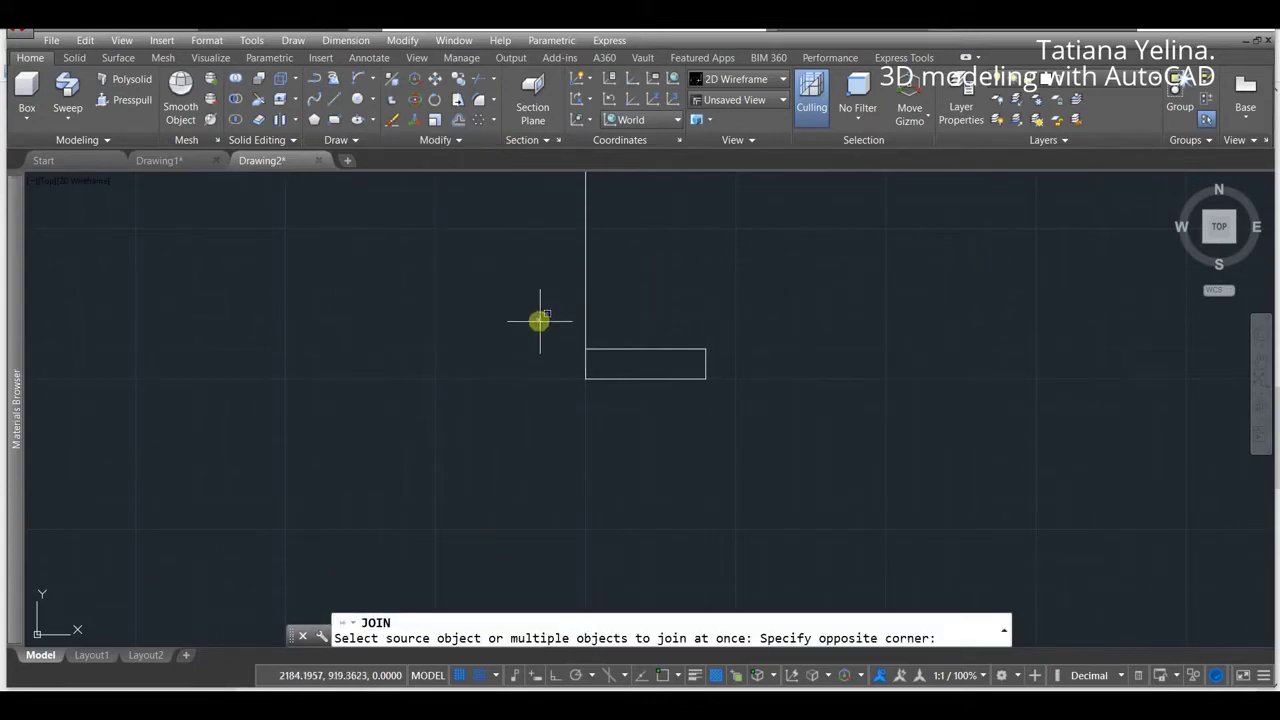
click(729, 420)
key(Return)
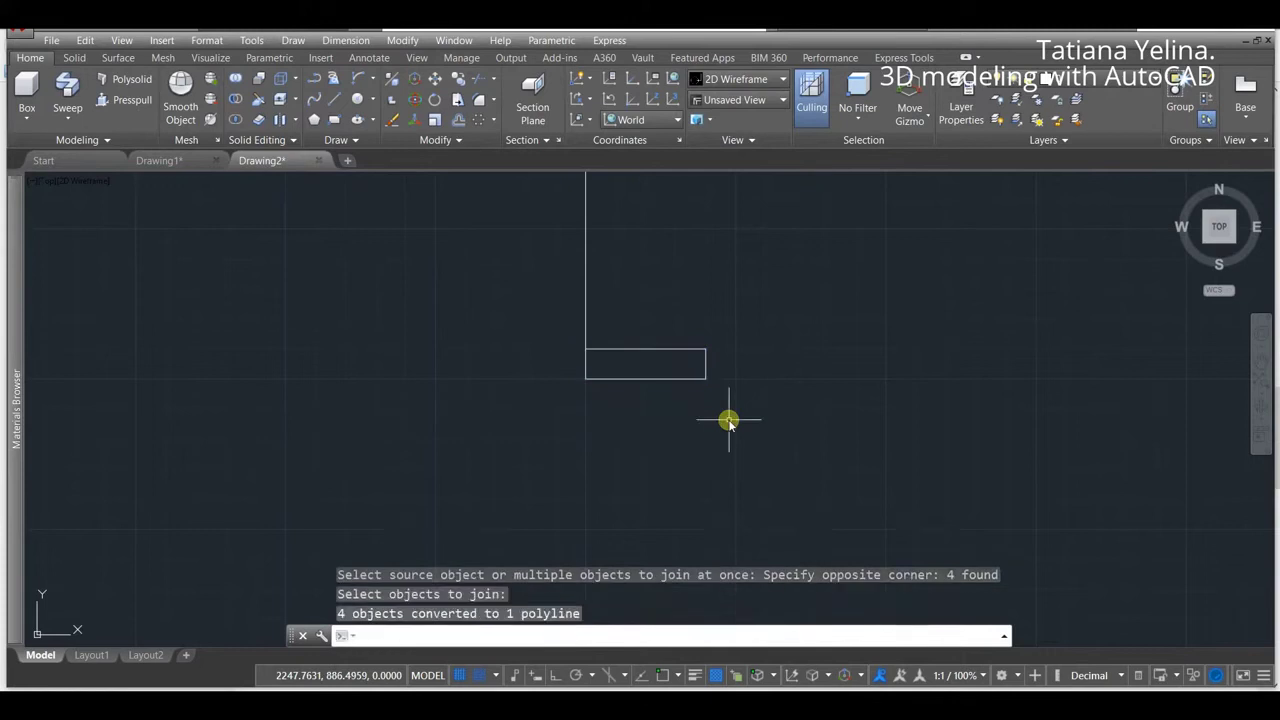
click(661, 379)
key(Escape)
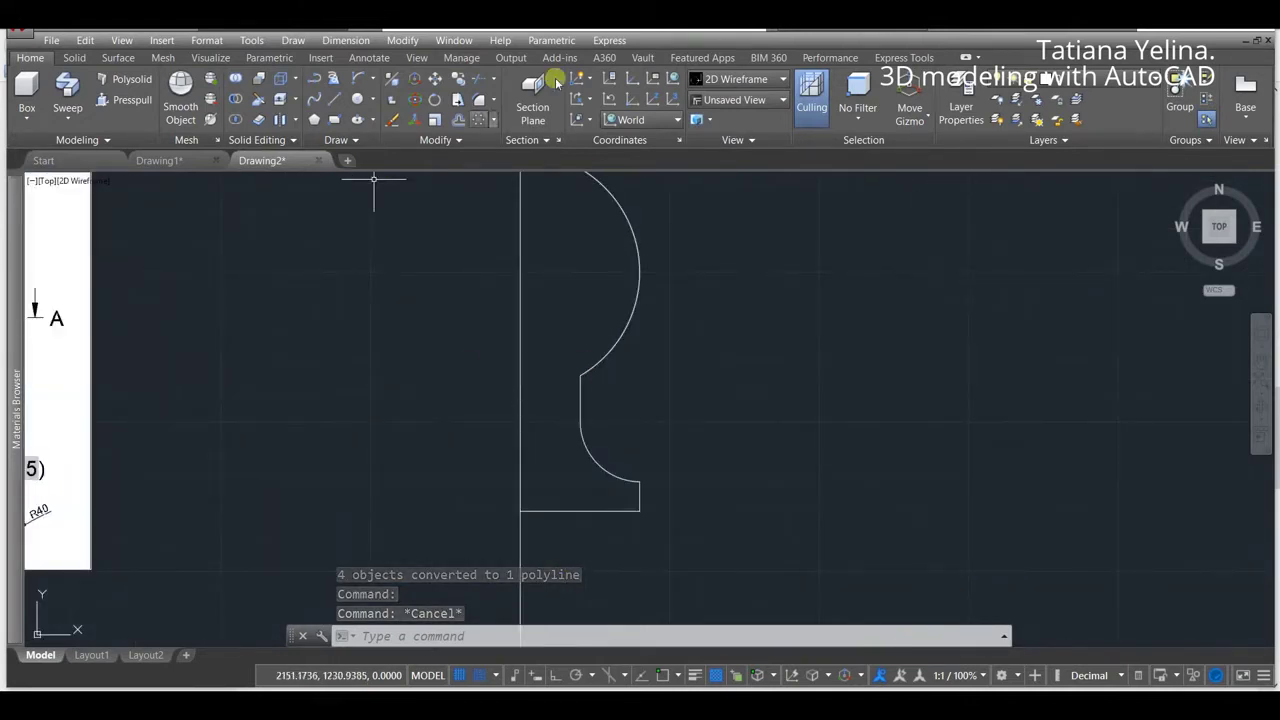
Step: Window-select the ball profile's 11 lines and arcs and JOIN them into one closed polyline
click(448, 140)
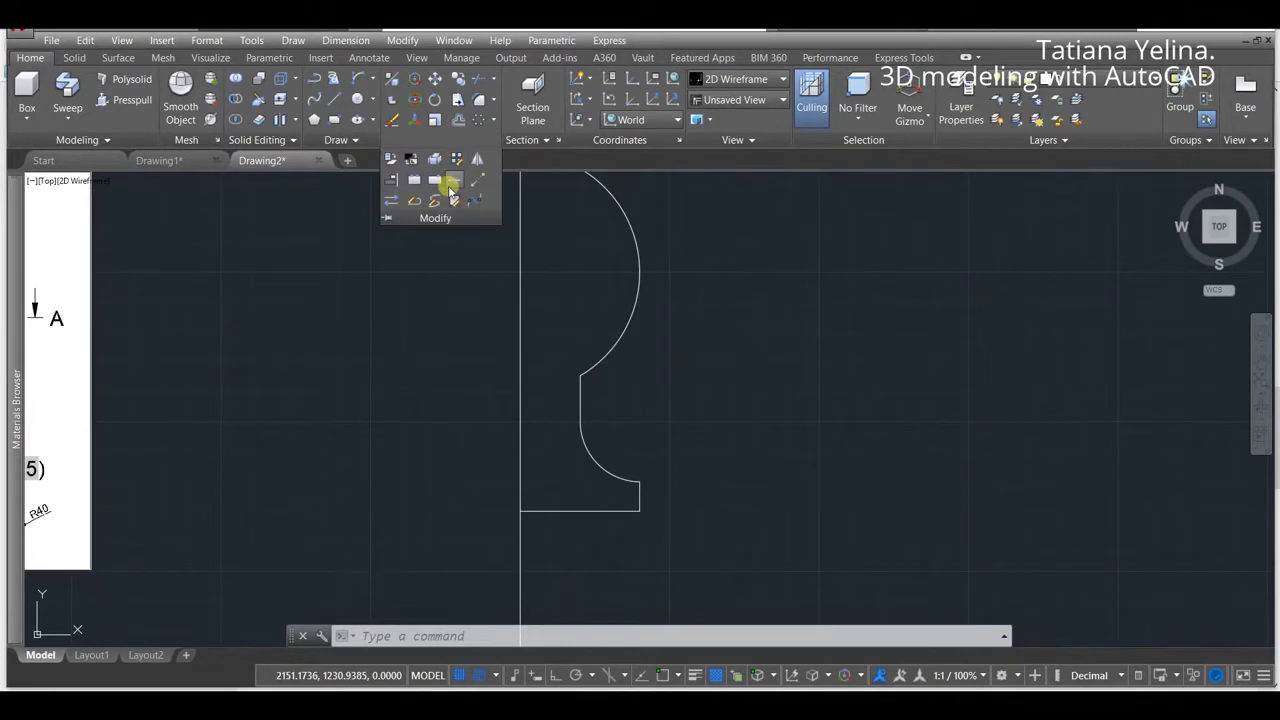
click(454, 202)
scroll(471, 380, down, 3)
click(466, 228)
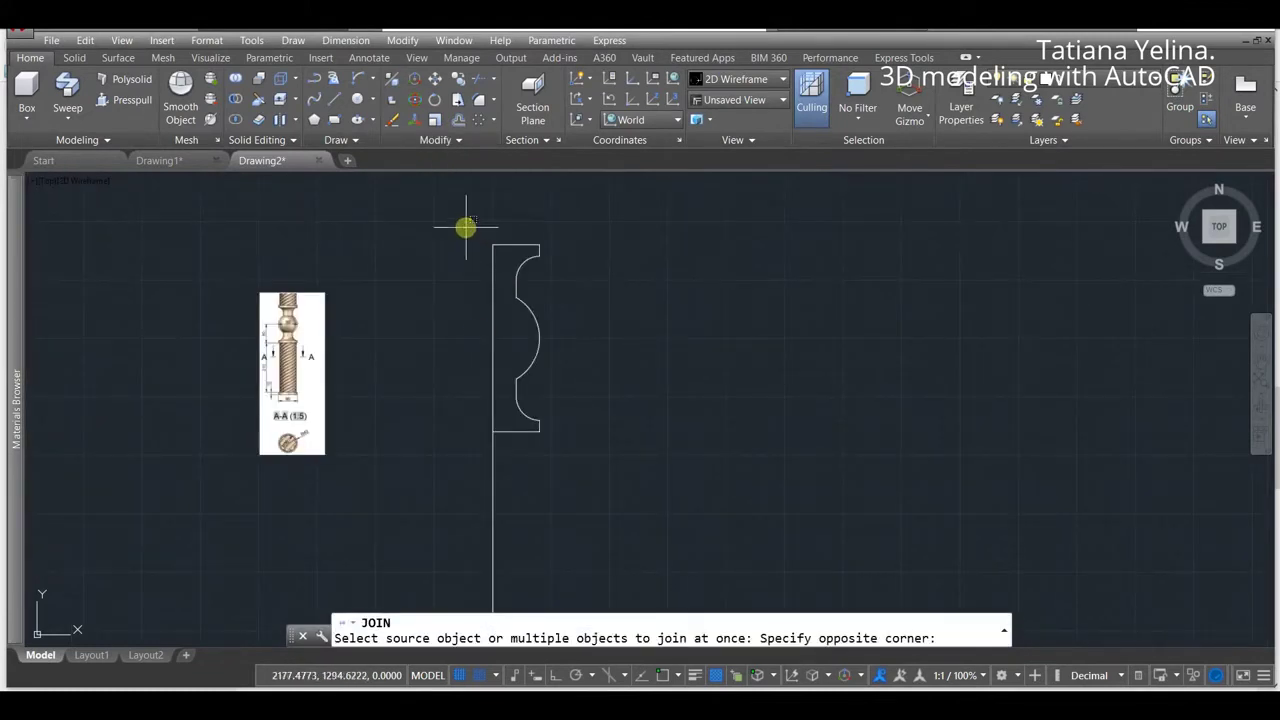
click(606, 451)
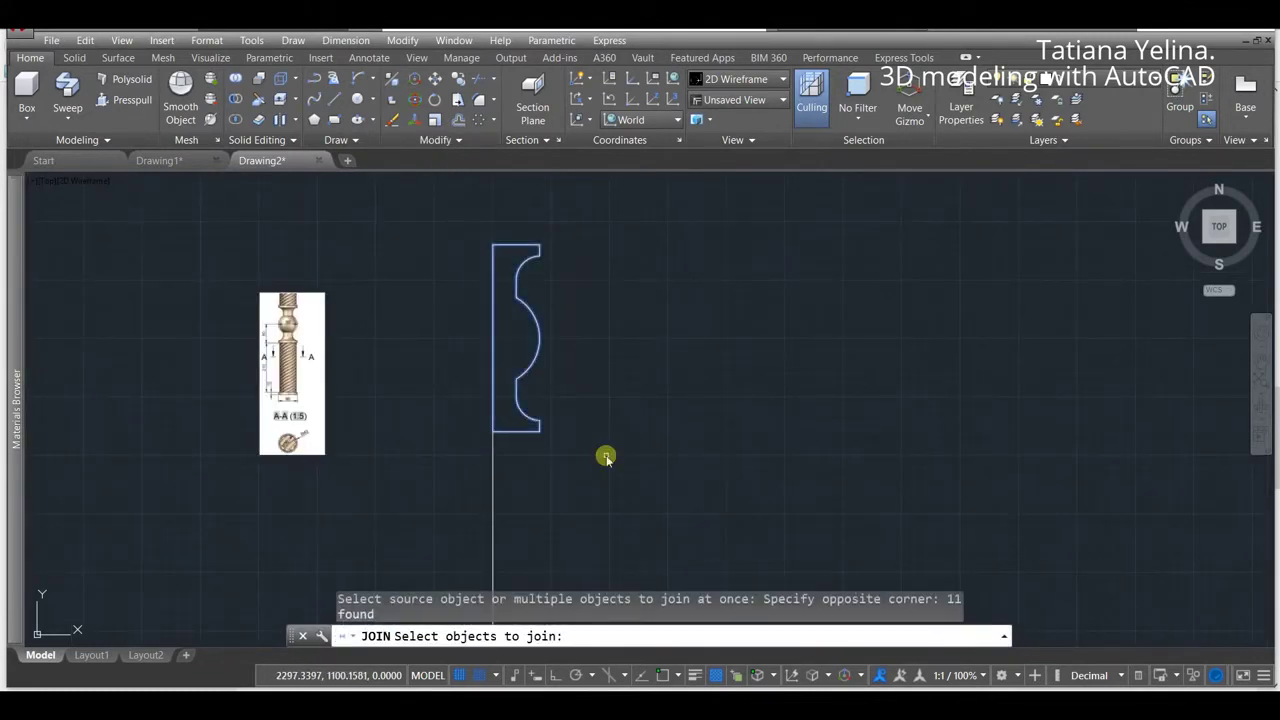
key(Return)
scroll(567, 360, down, 4)
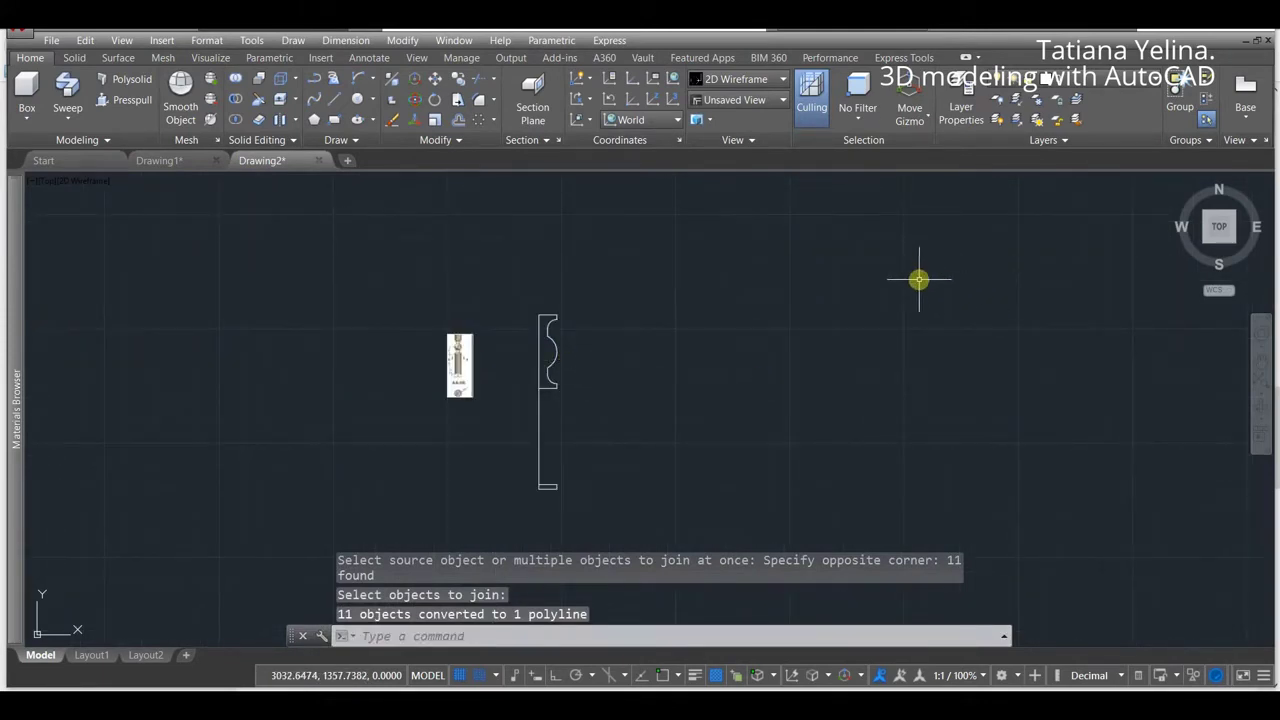
Step: In southwest isometric view, revolve the ball profile and rectangle 360° around the long vertical line
click(1209, 241)
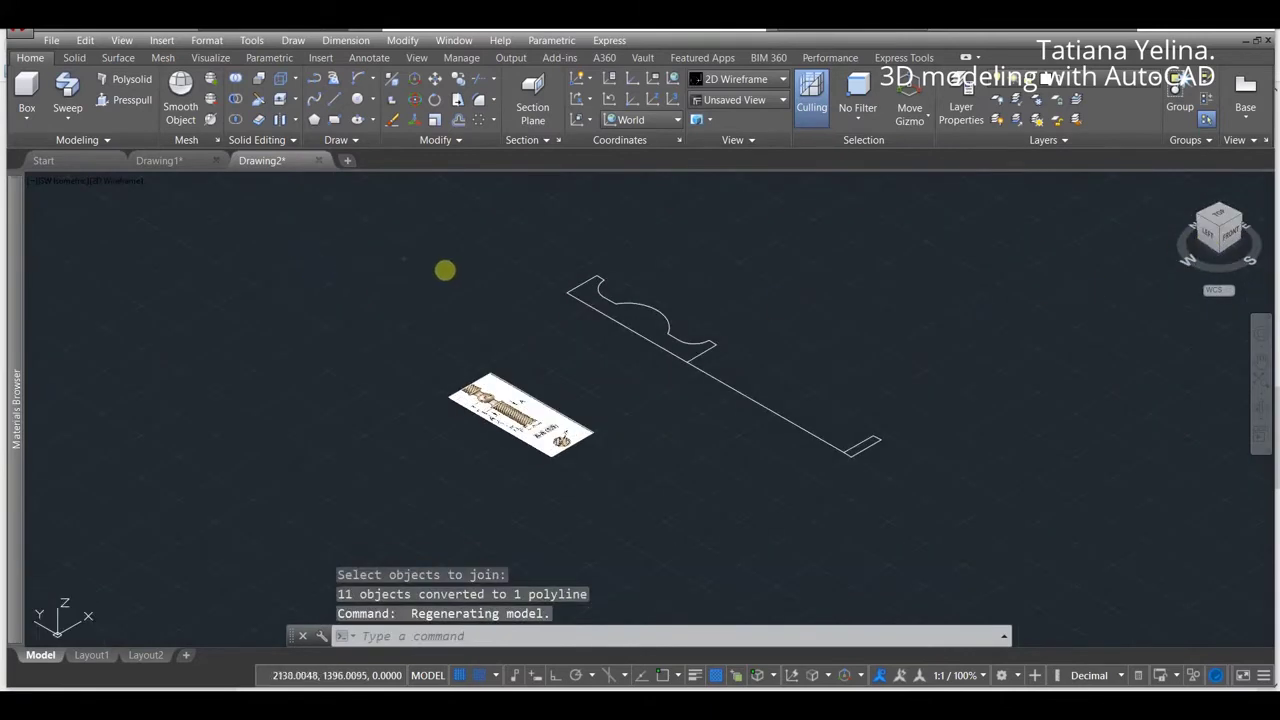
click(69, 119)
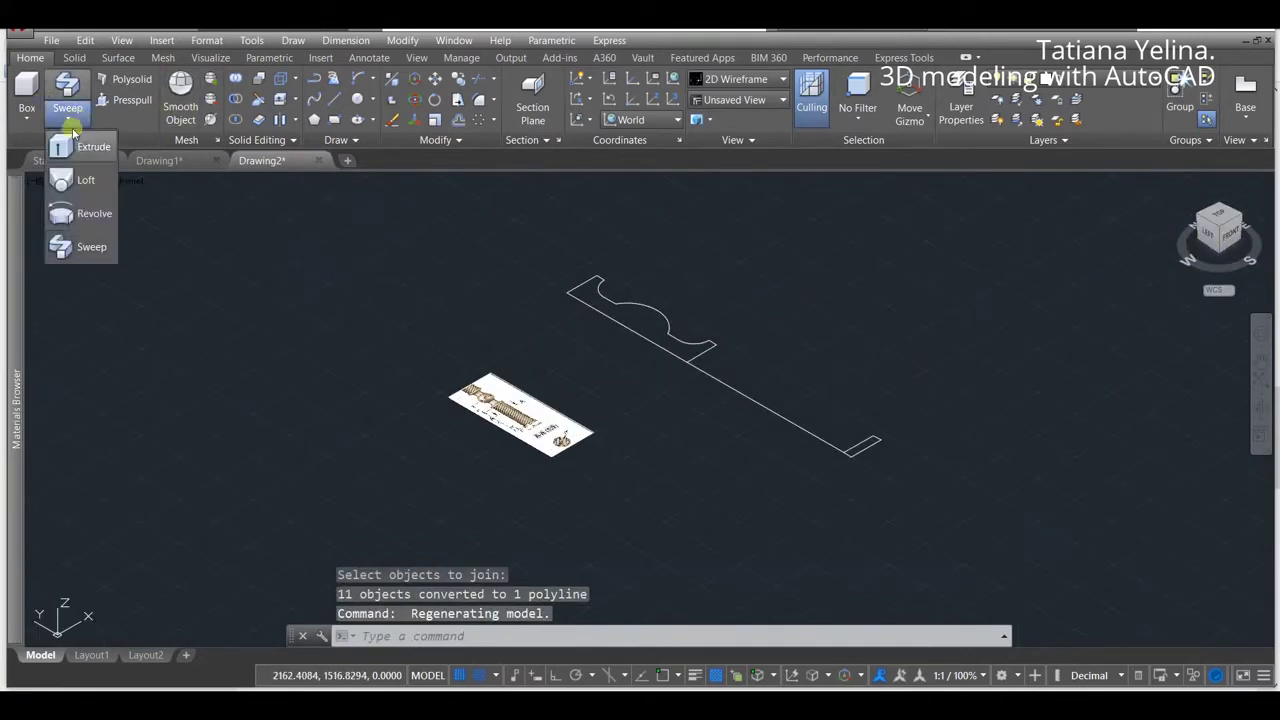
click(74, 213)
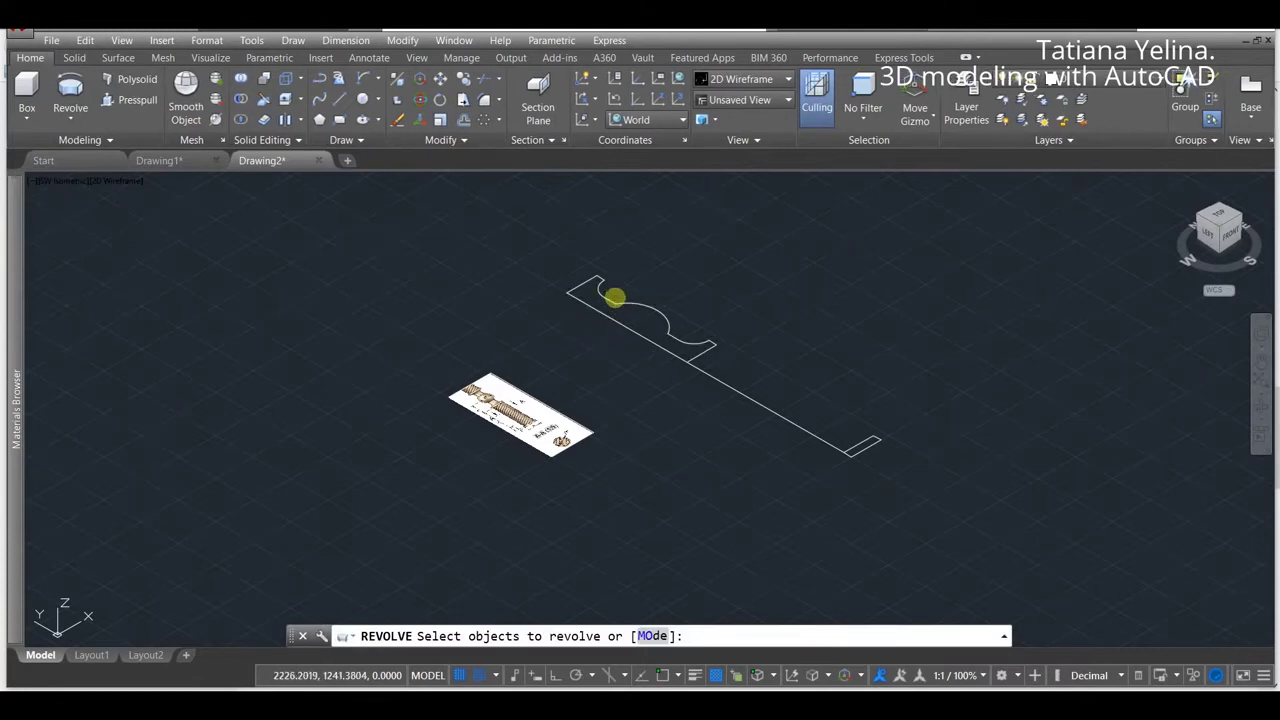
click(616, 300)
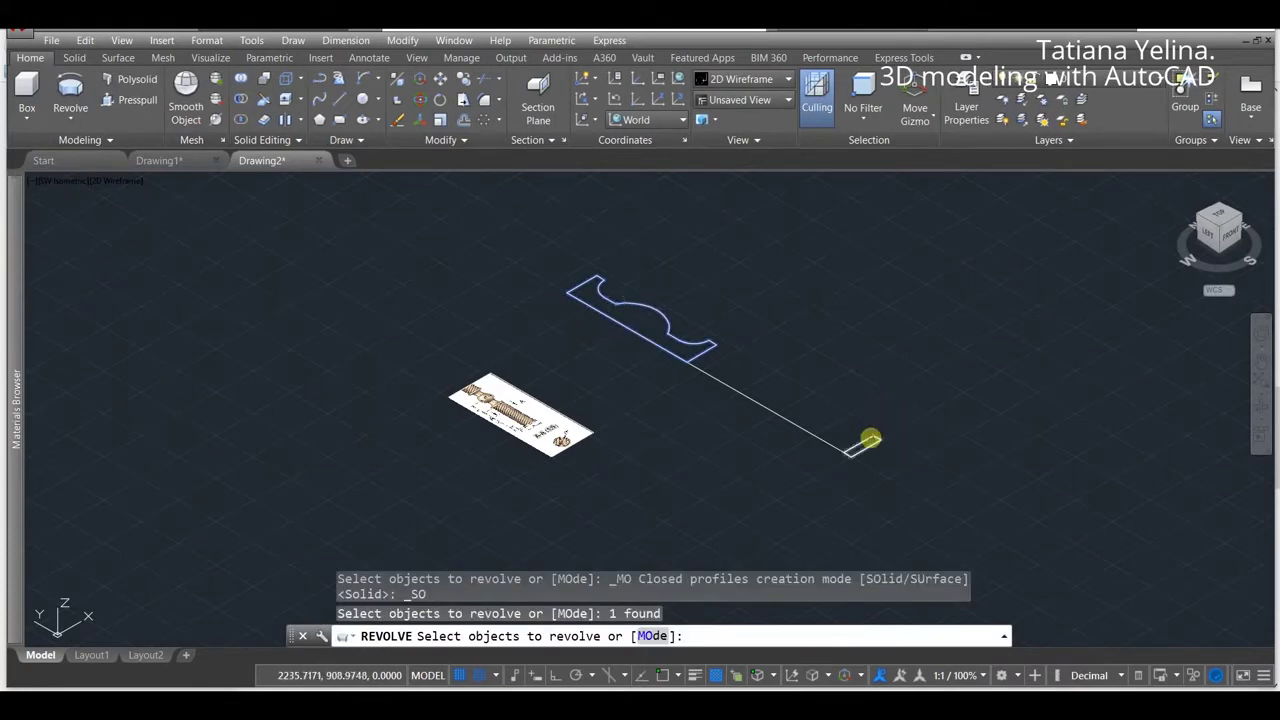
click(870, 439)
key(Return)
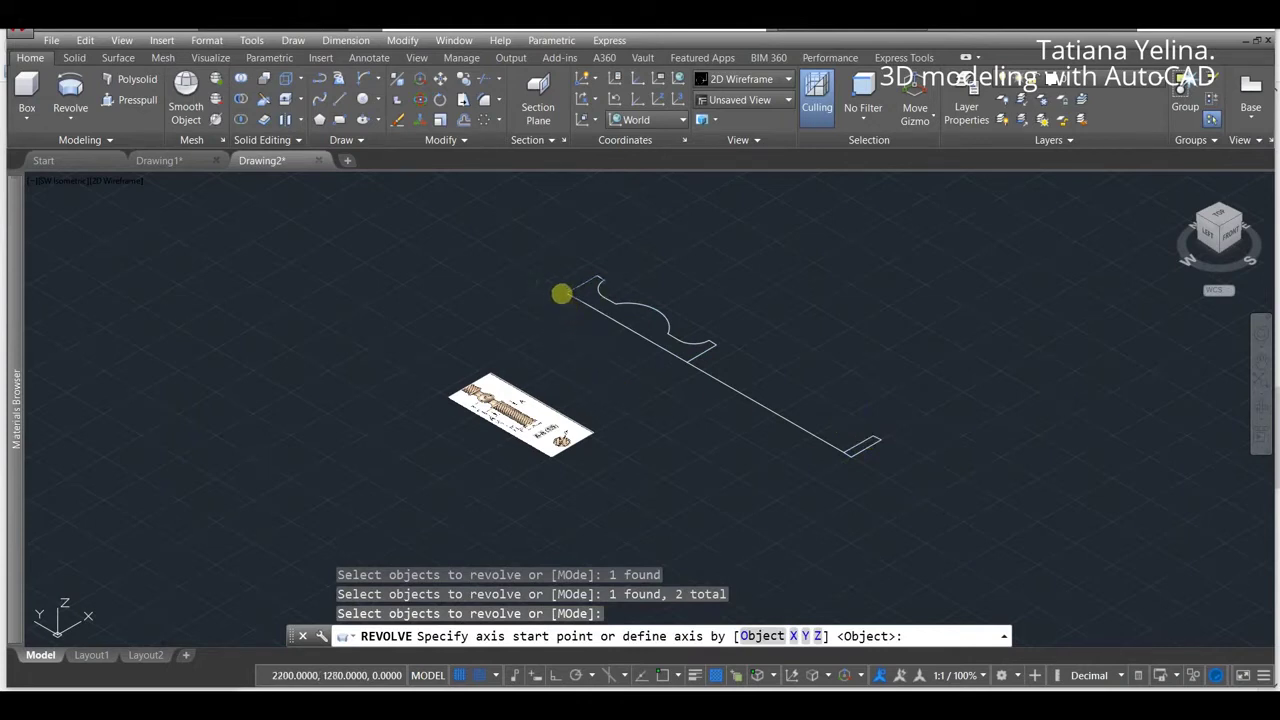
click(562, 293)
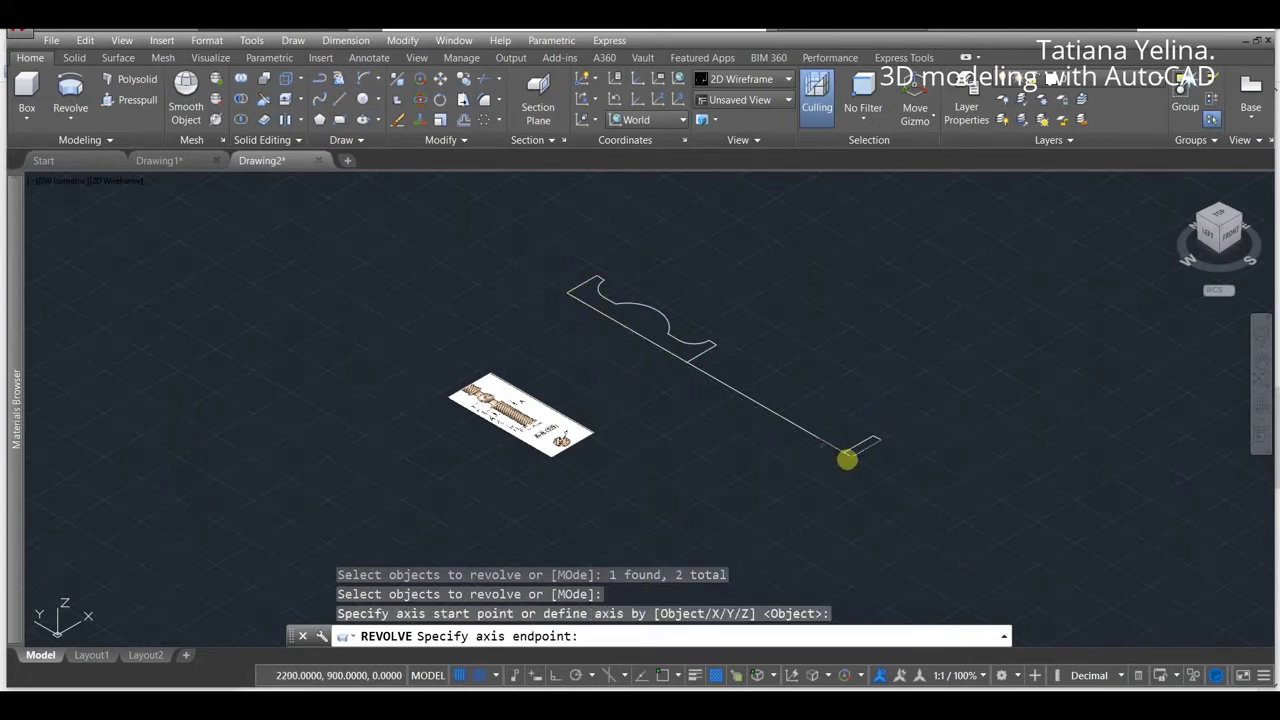
click(851, 458)
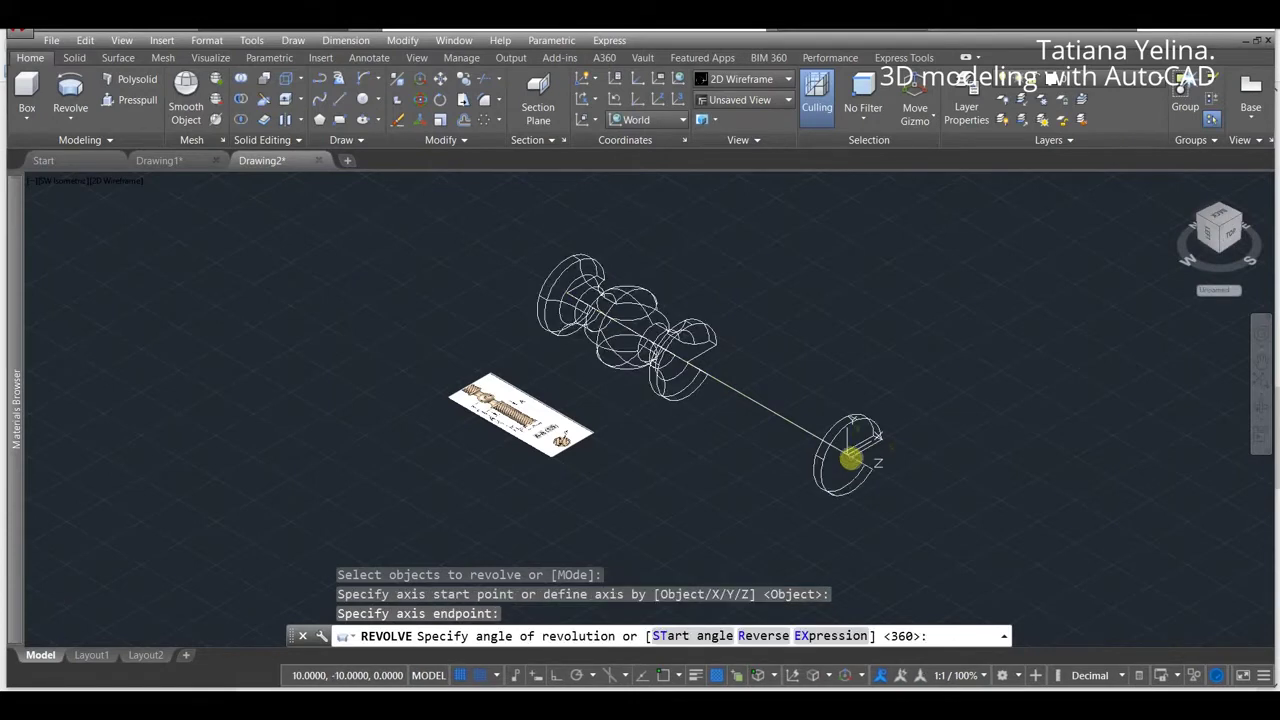
key(Return)
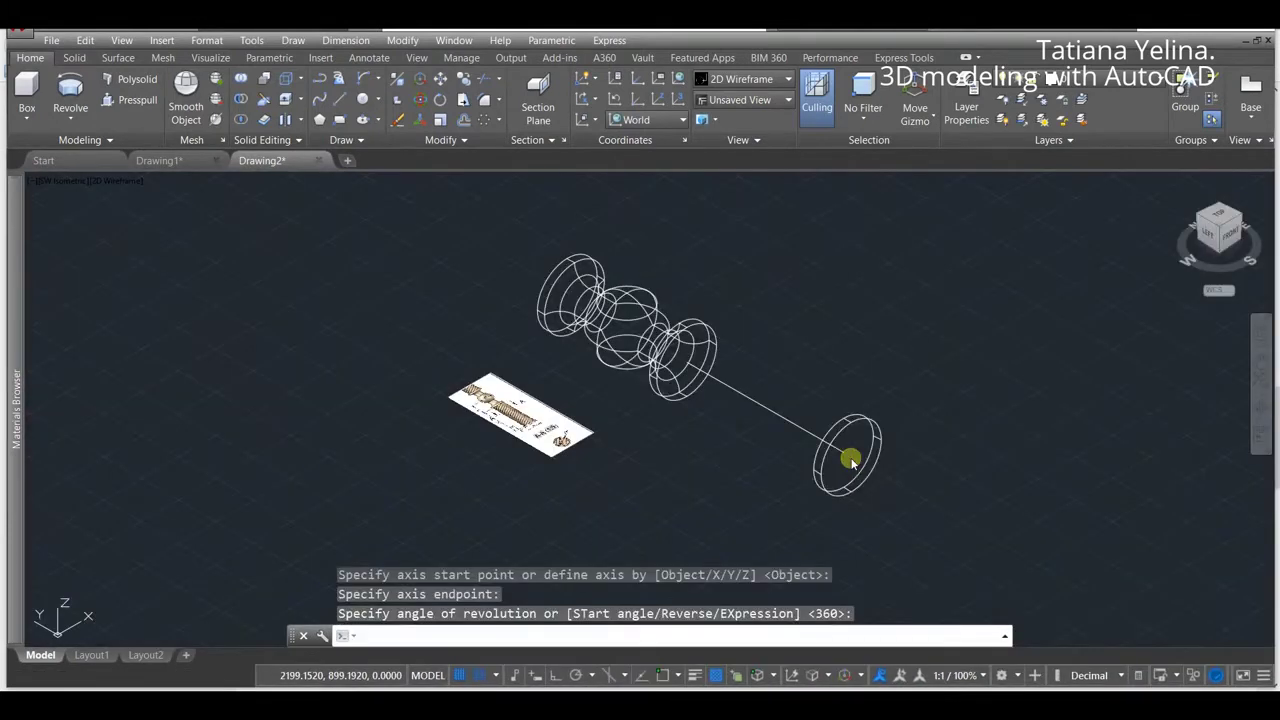
scroll(798, 376, down, 3)
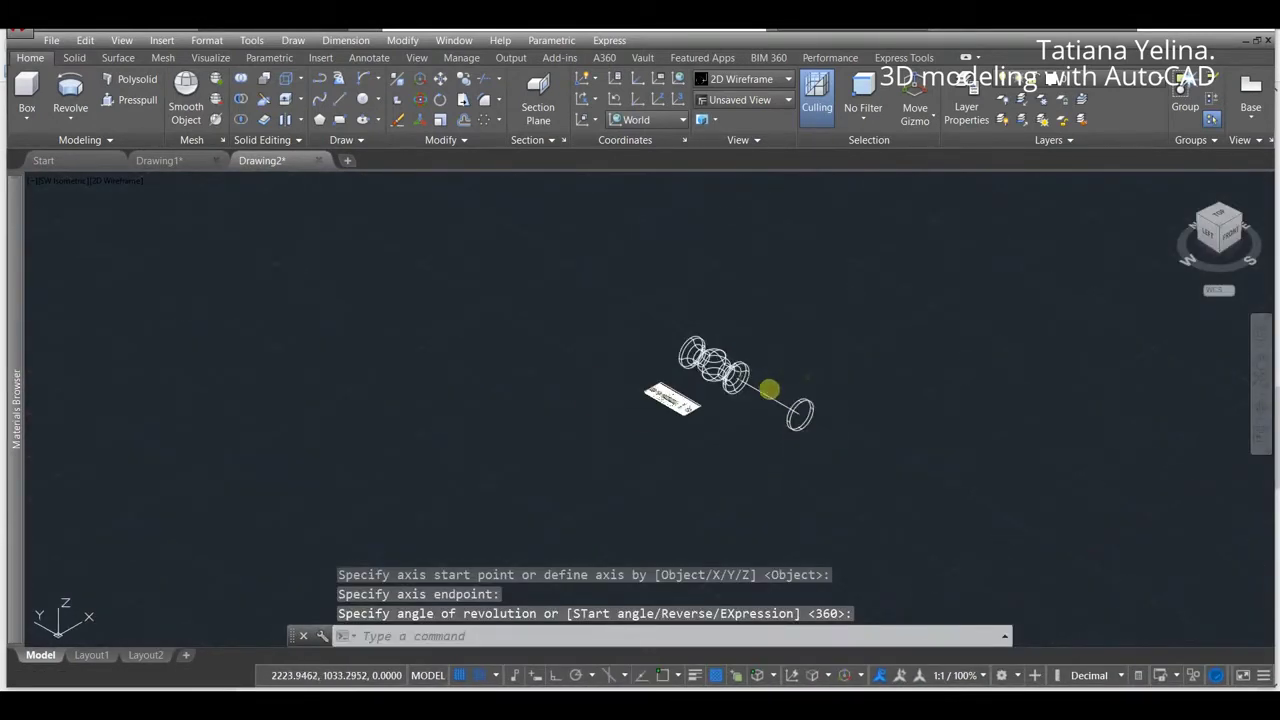
click(826, 458)
Step: 3D-rotate the revolved model 90° so it stands upright
click(723, 360)
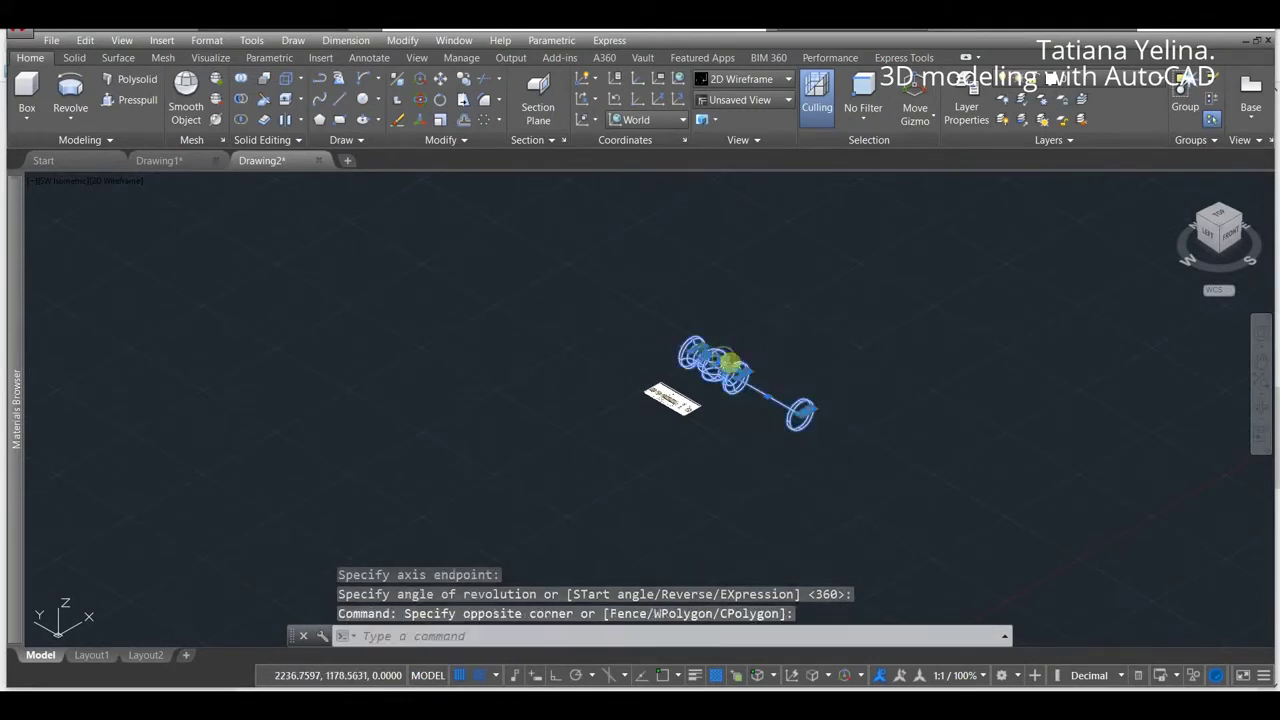
click(420, 100)
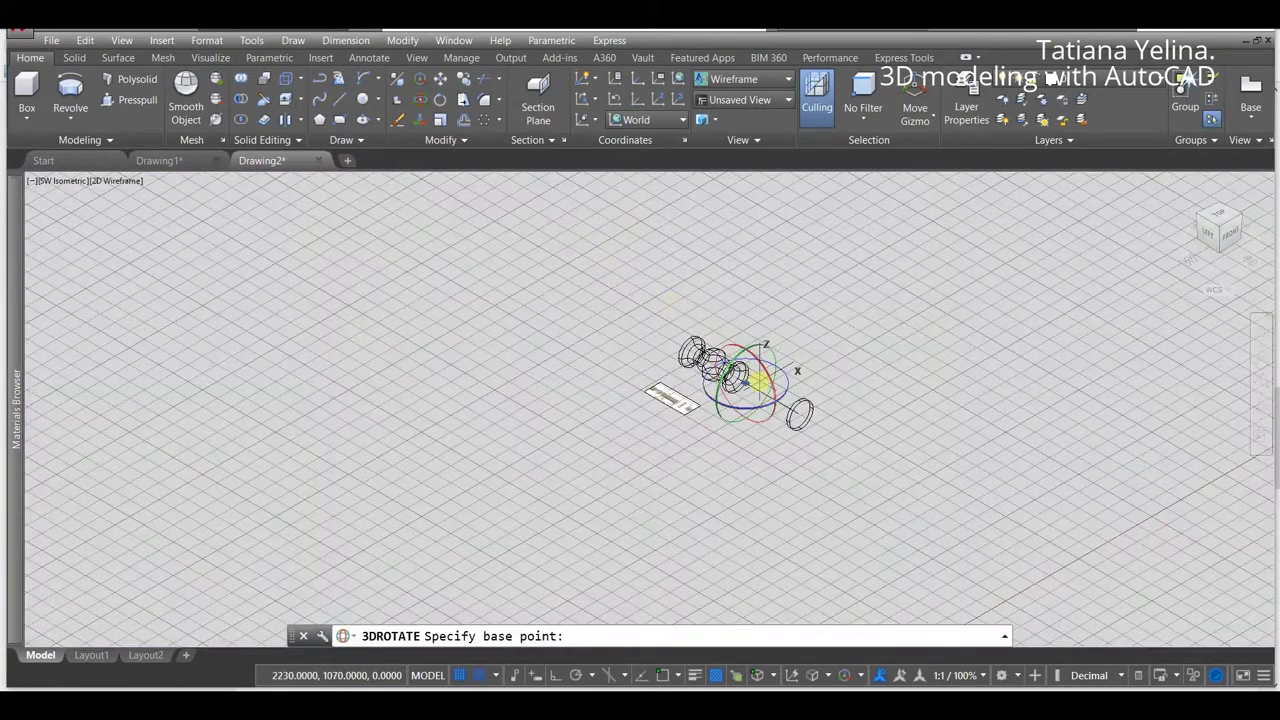
click(708, 402)
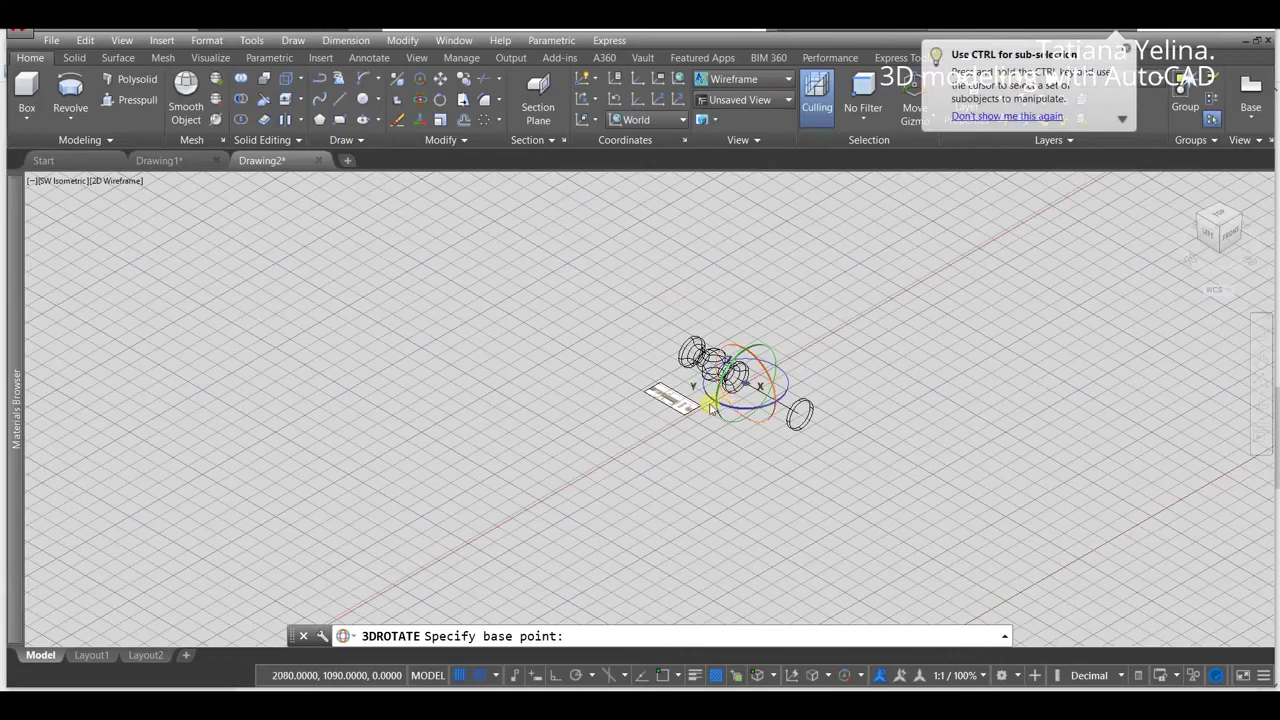
click(712, 404)
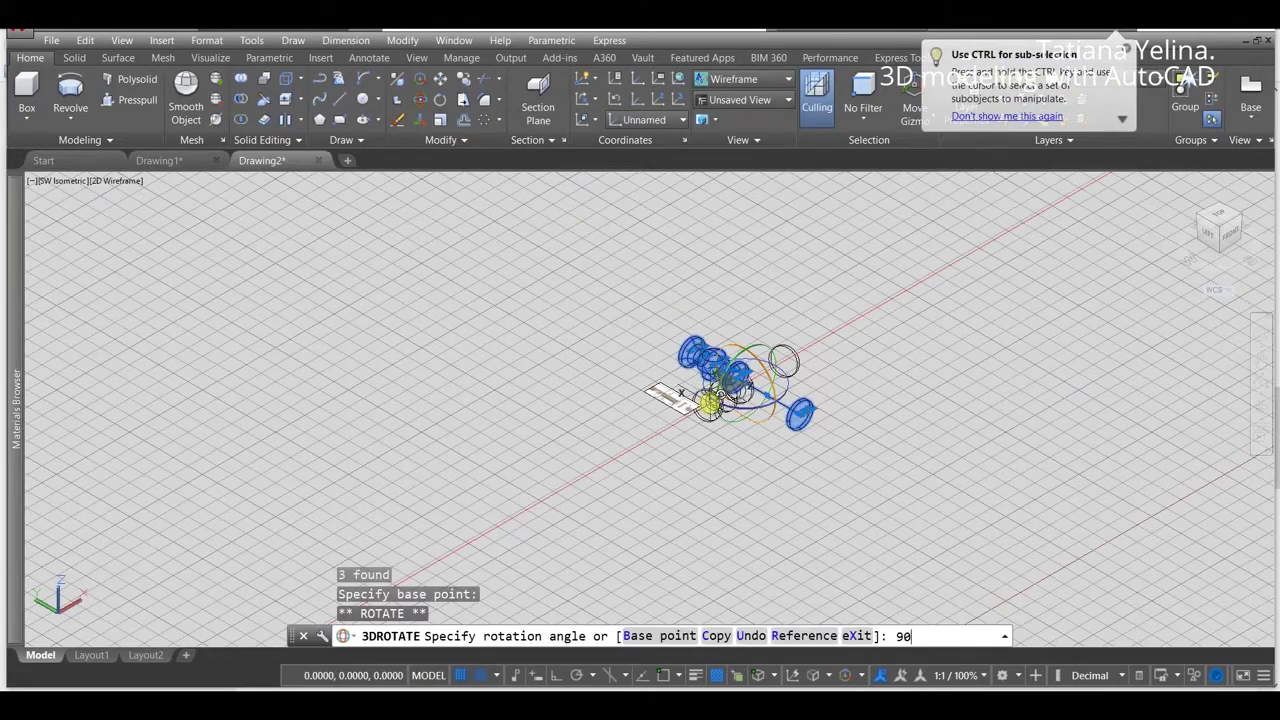
key(Return)
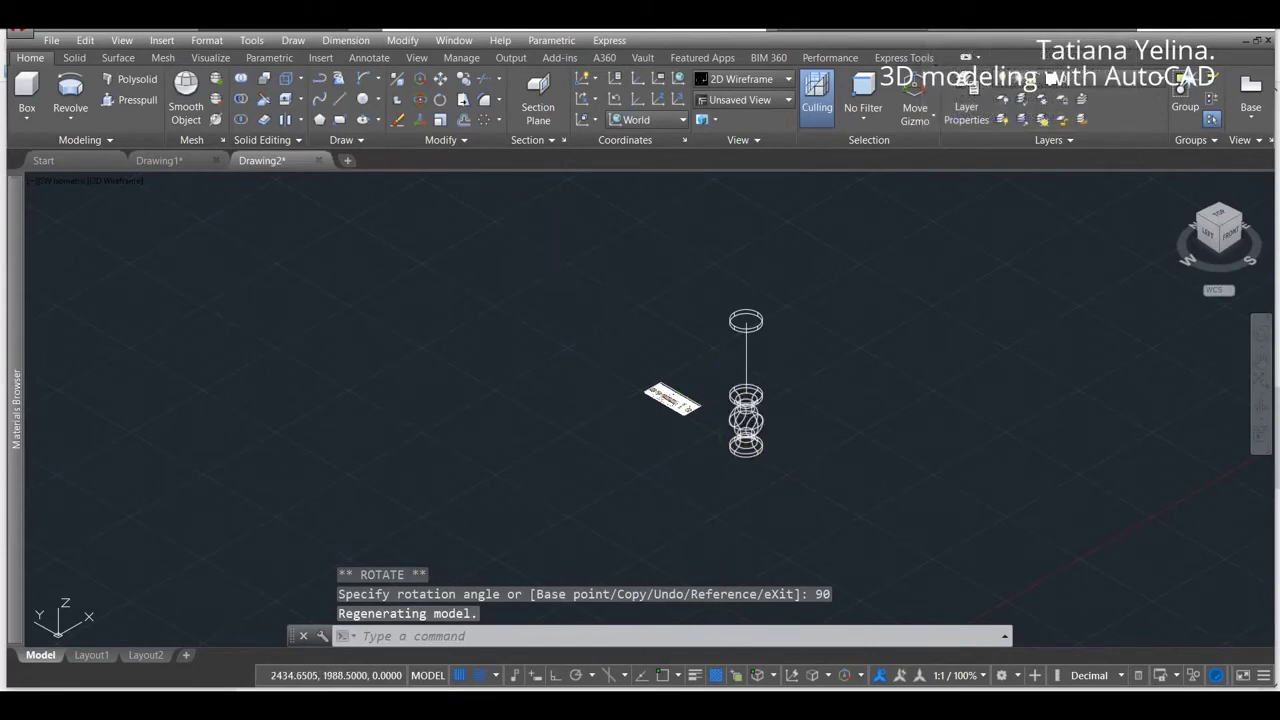
Step: 3D-rotate the upright column 180° so the ball section sits above the stem
click(857, 494)
click(731, 325)
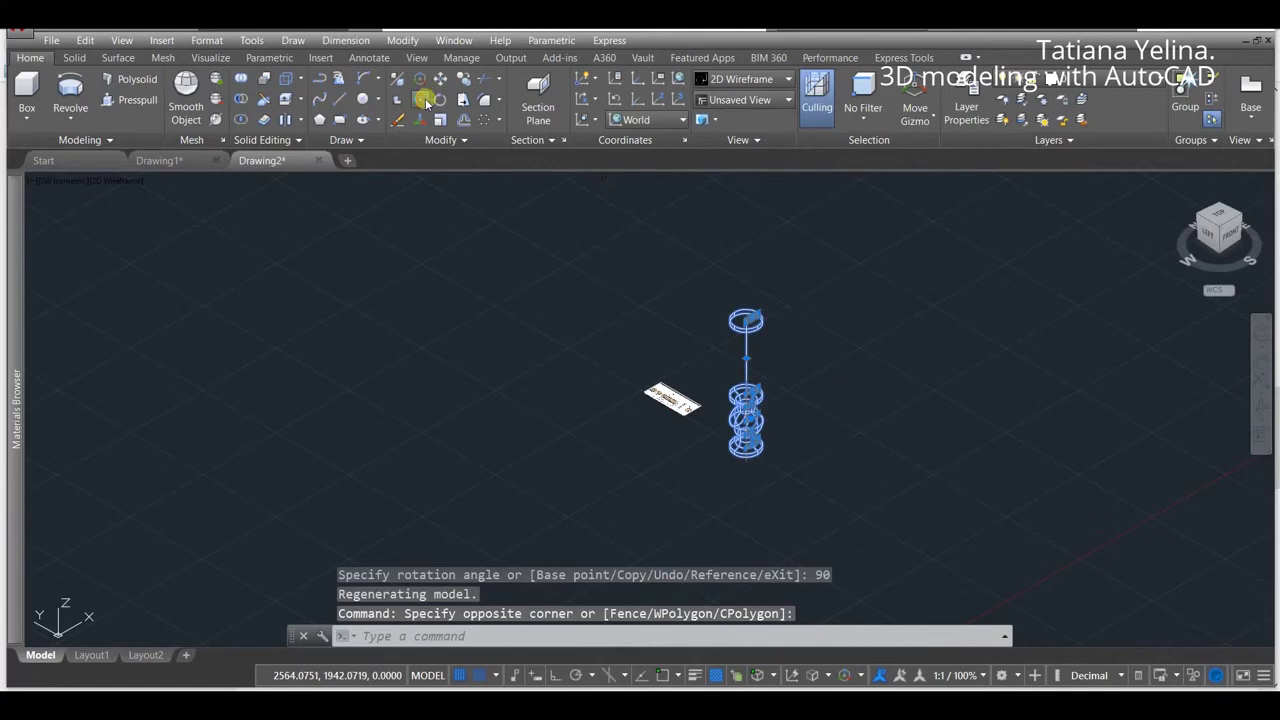
click(425, 103)
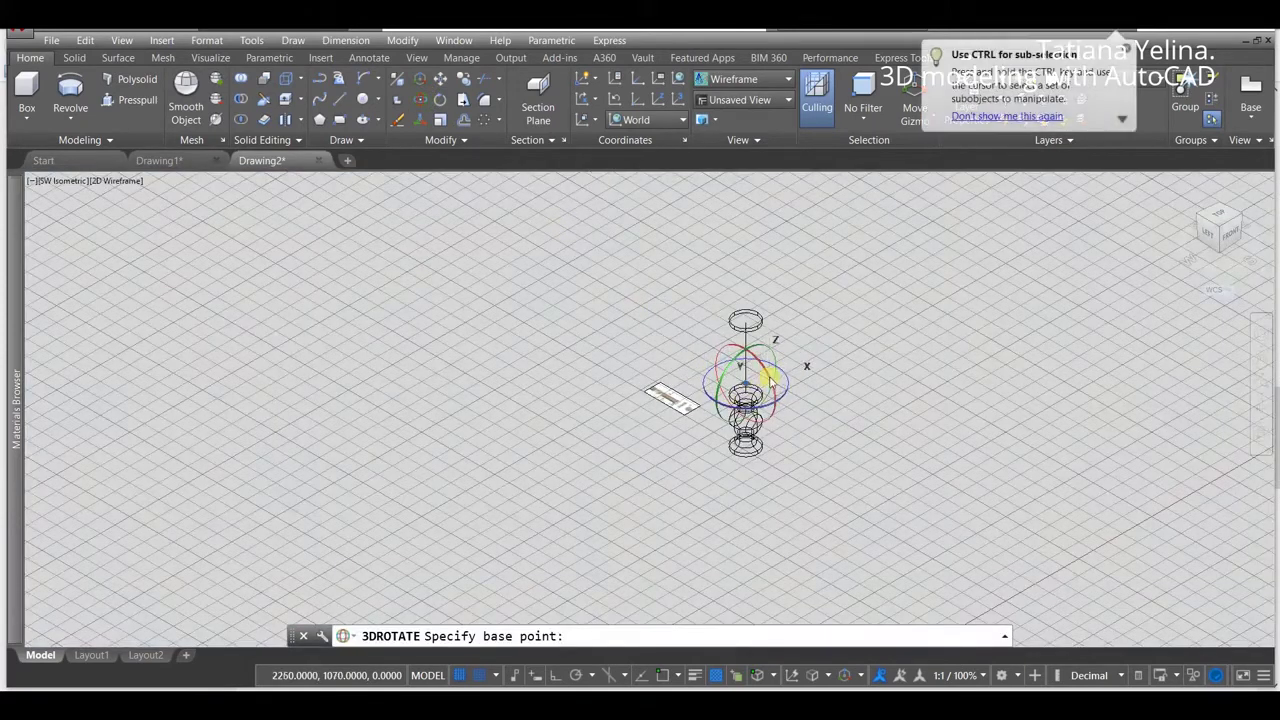
click(766, 372)
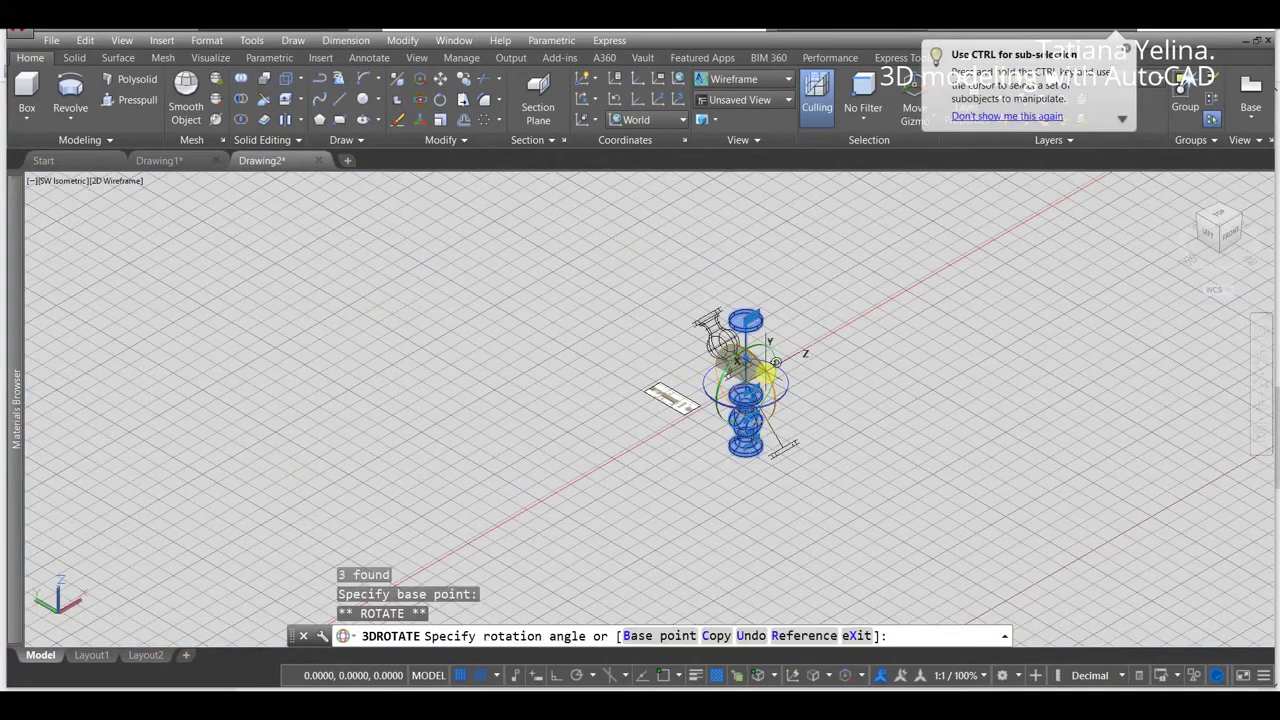
text(180)
key(Return)
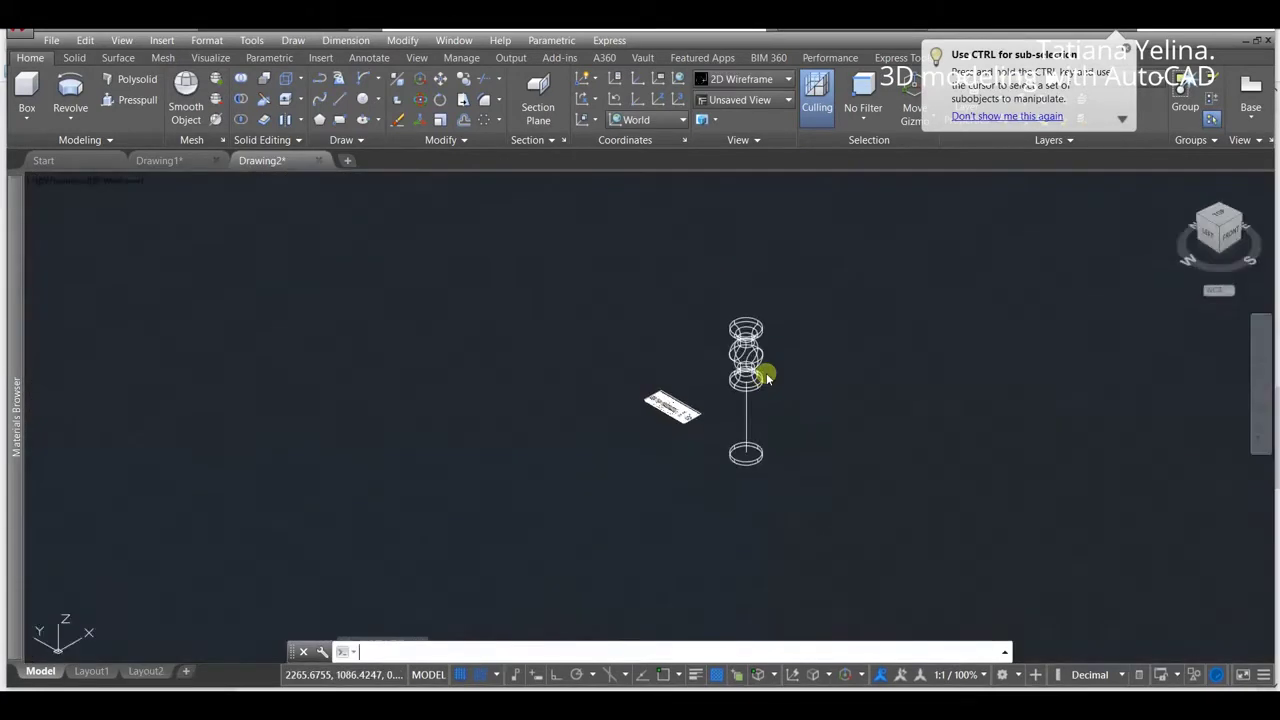
scroll(760, 428, up, 3)
scroll(760, 428, up, 2)
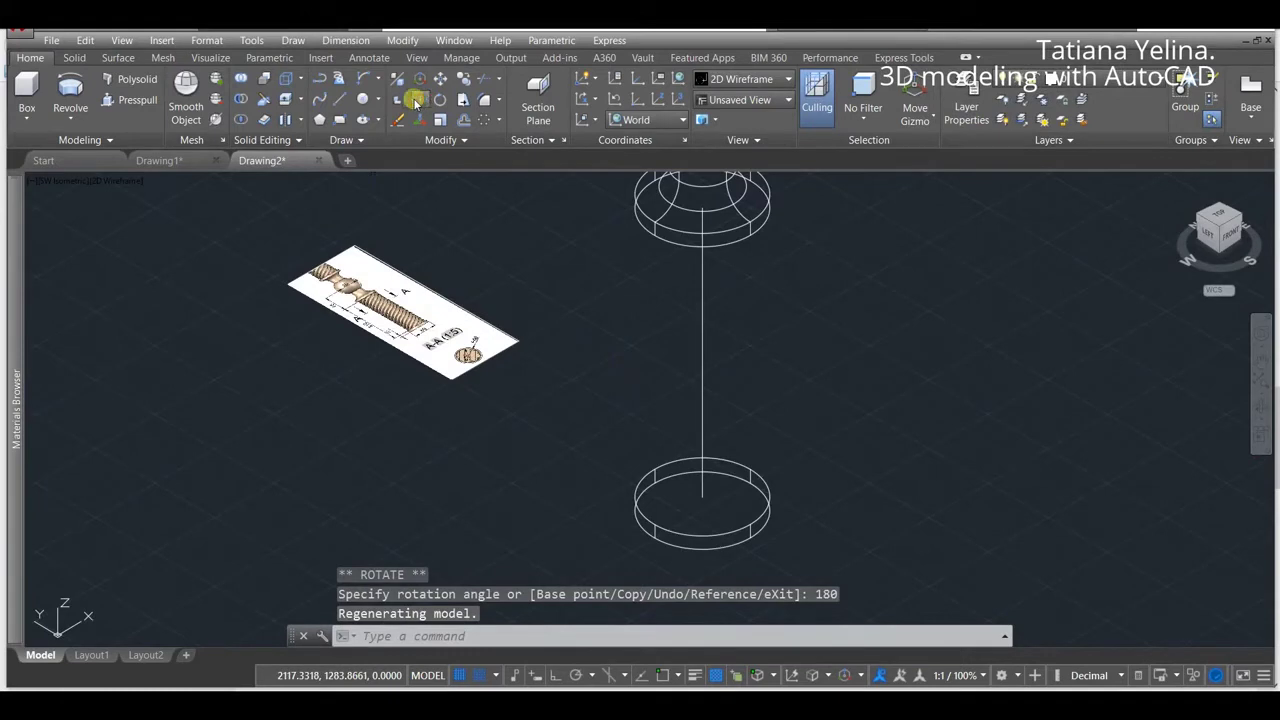
Step: Draw circles of radius 36 and 30 on the base disk centre, then zoom in on the base
click(363, 98)
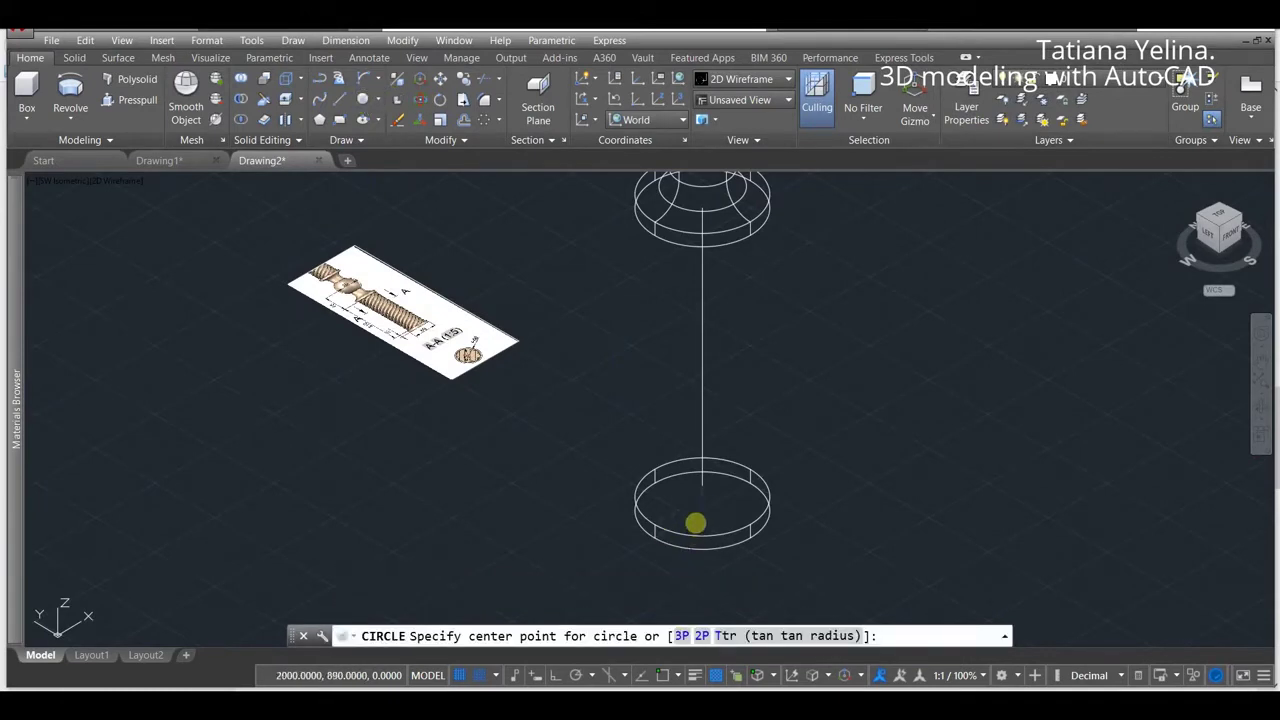
click(706, 500)
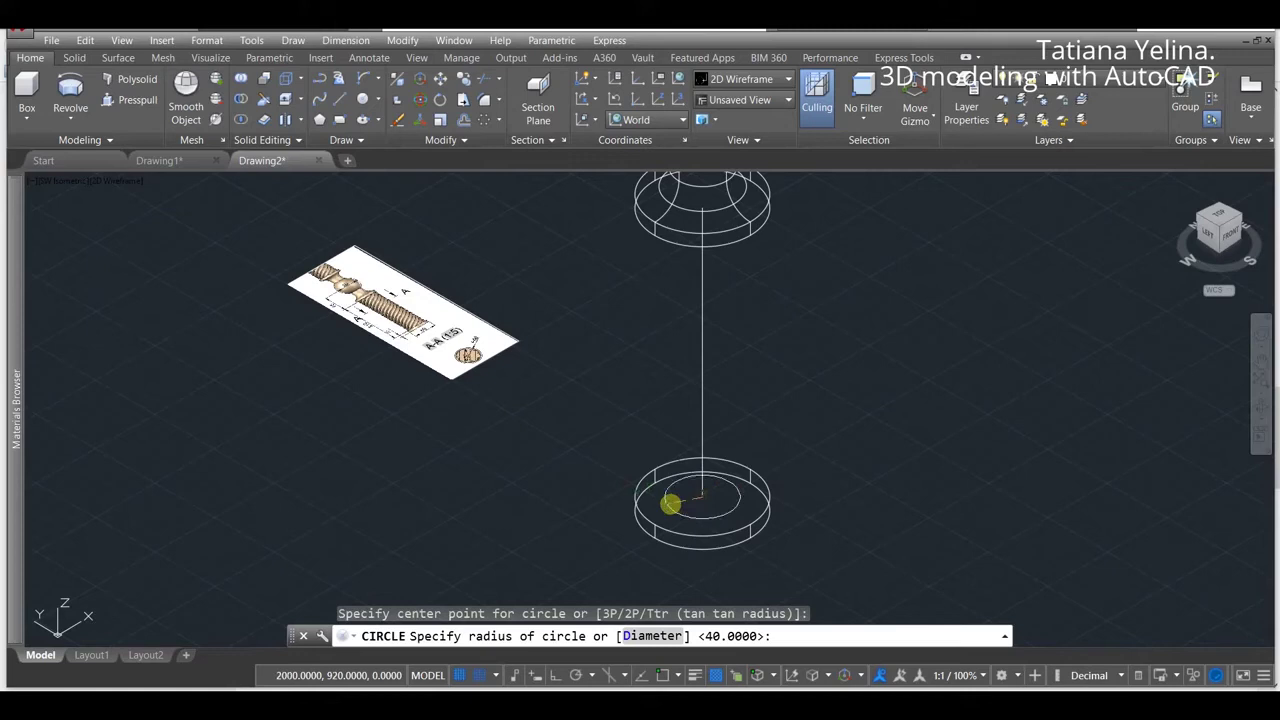
text(36)
key(Return)
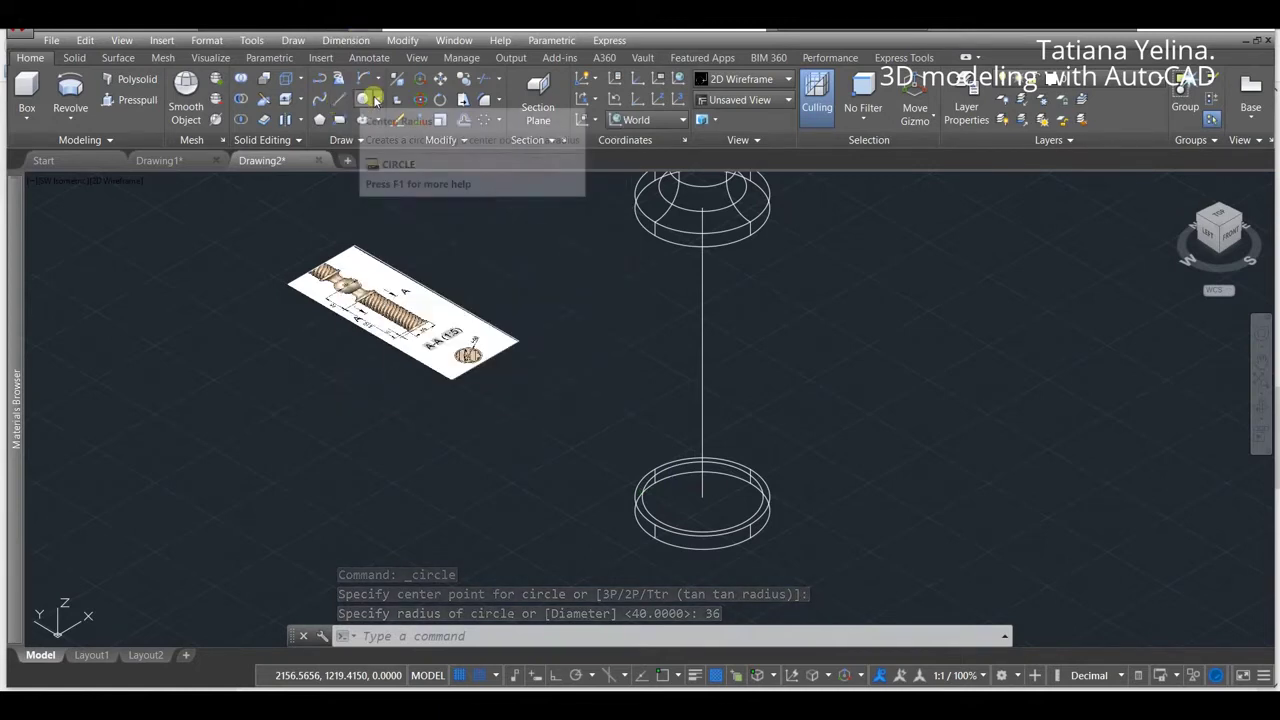
click(363, 99)
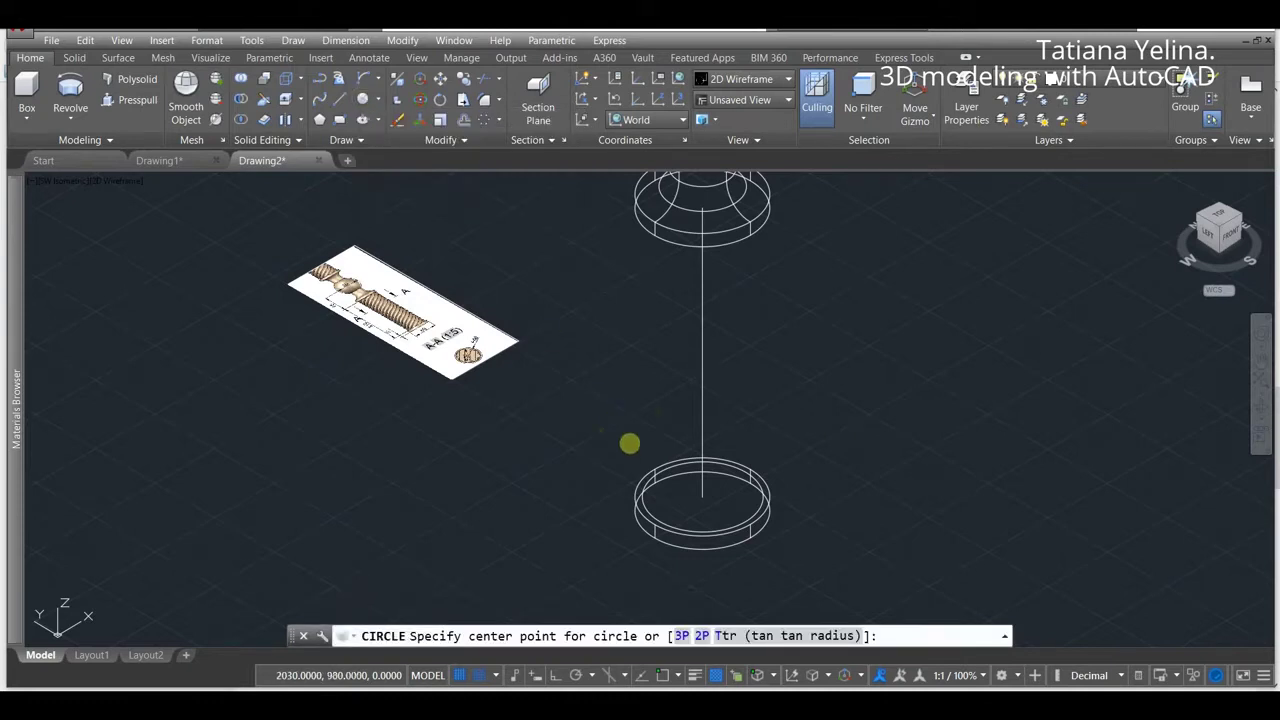
click(704, 496)
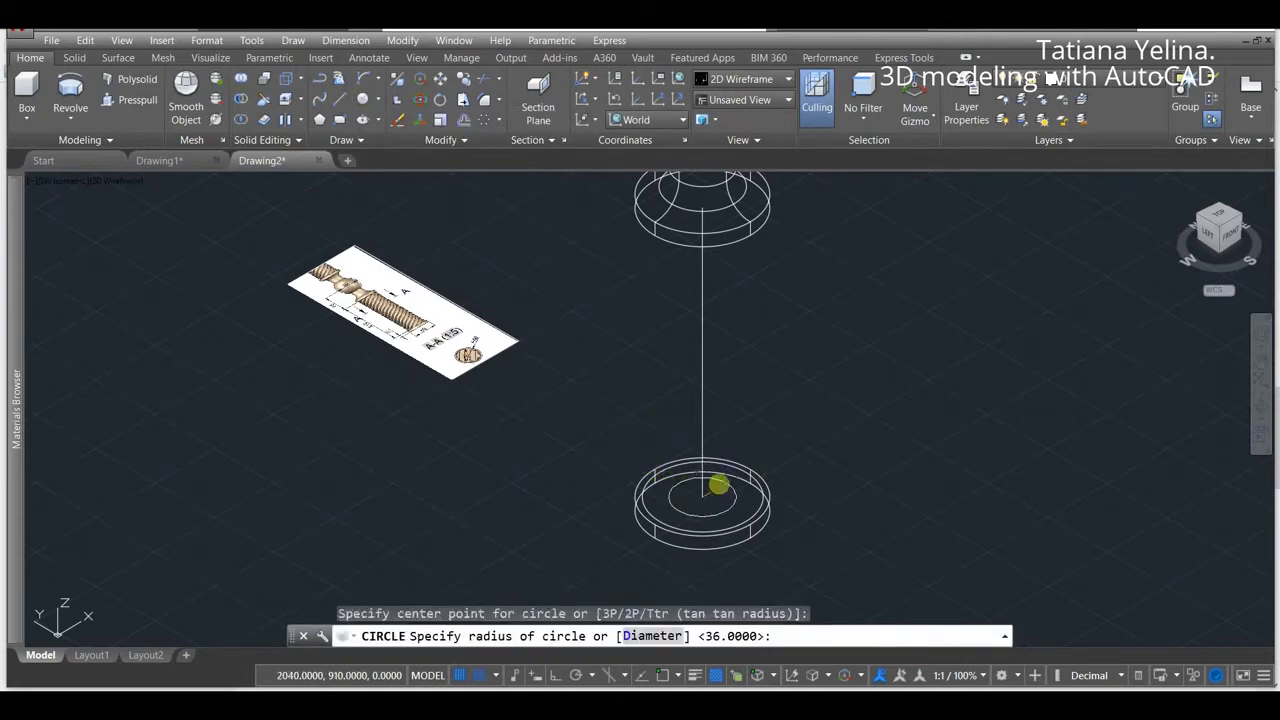
text(30)
key(Return)
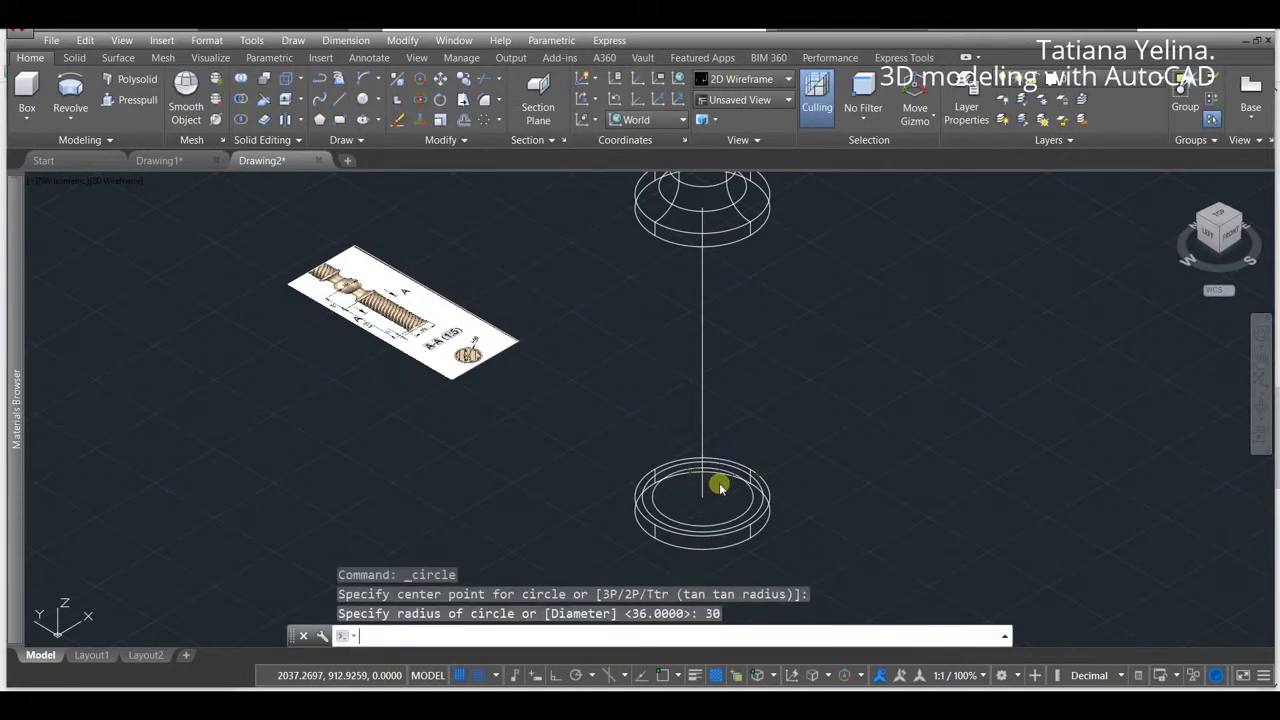
scroll(757, 486, up, 5)
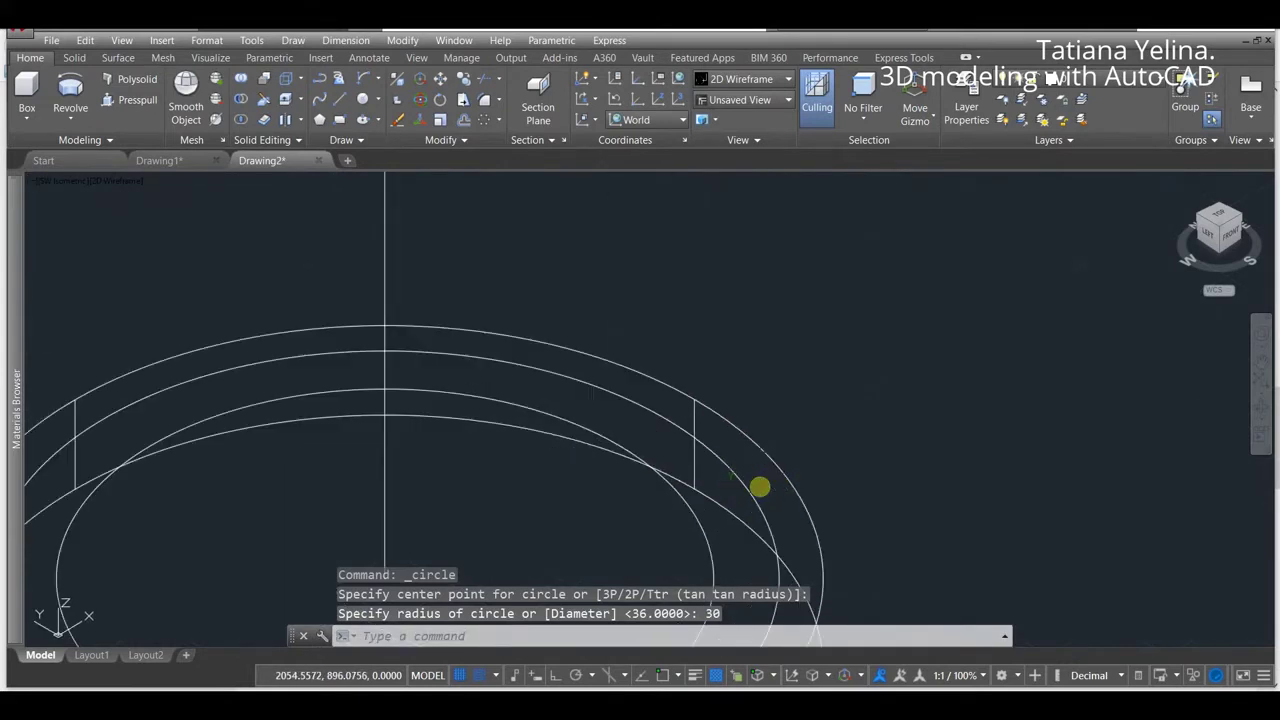
Step: Set the point style to circle-with-cross at size 3 in absolute units
click(207, 42)
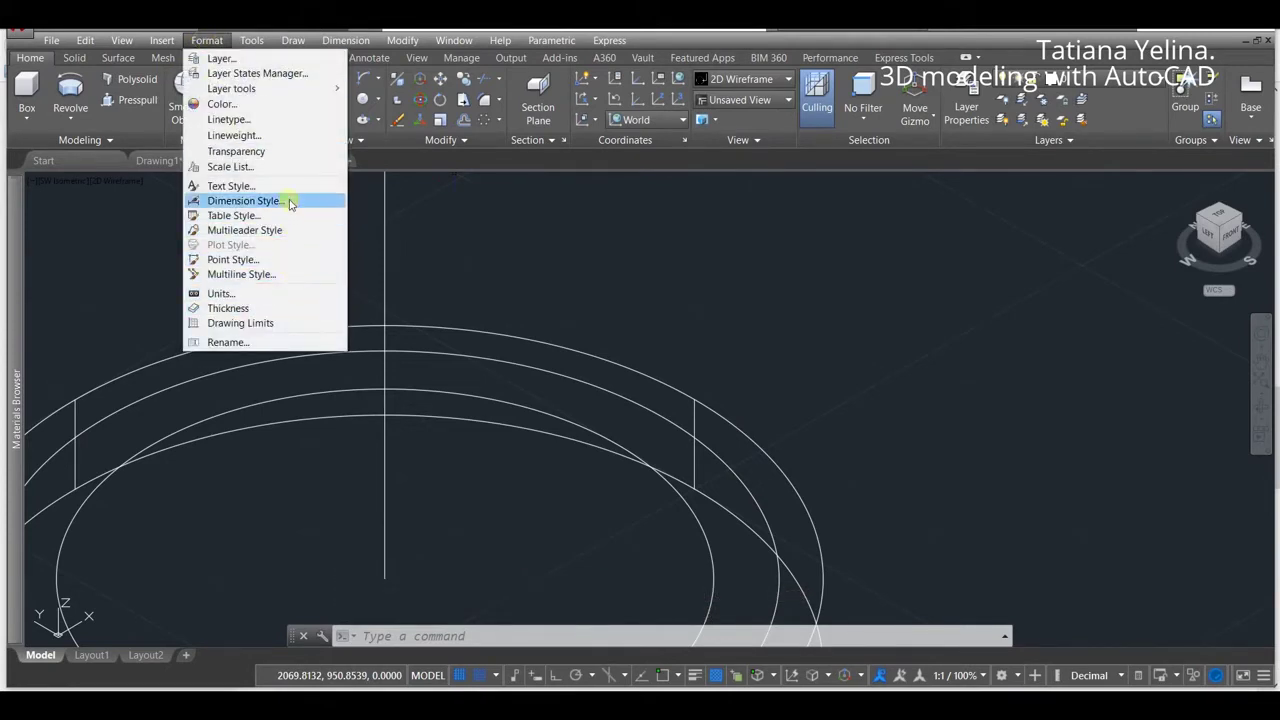
click(297, 261)
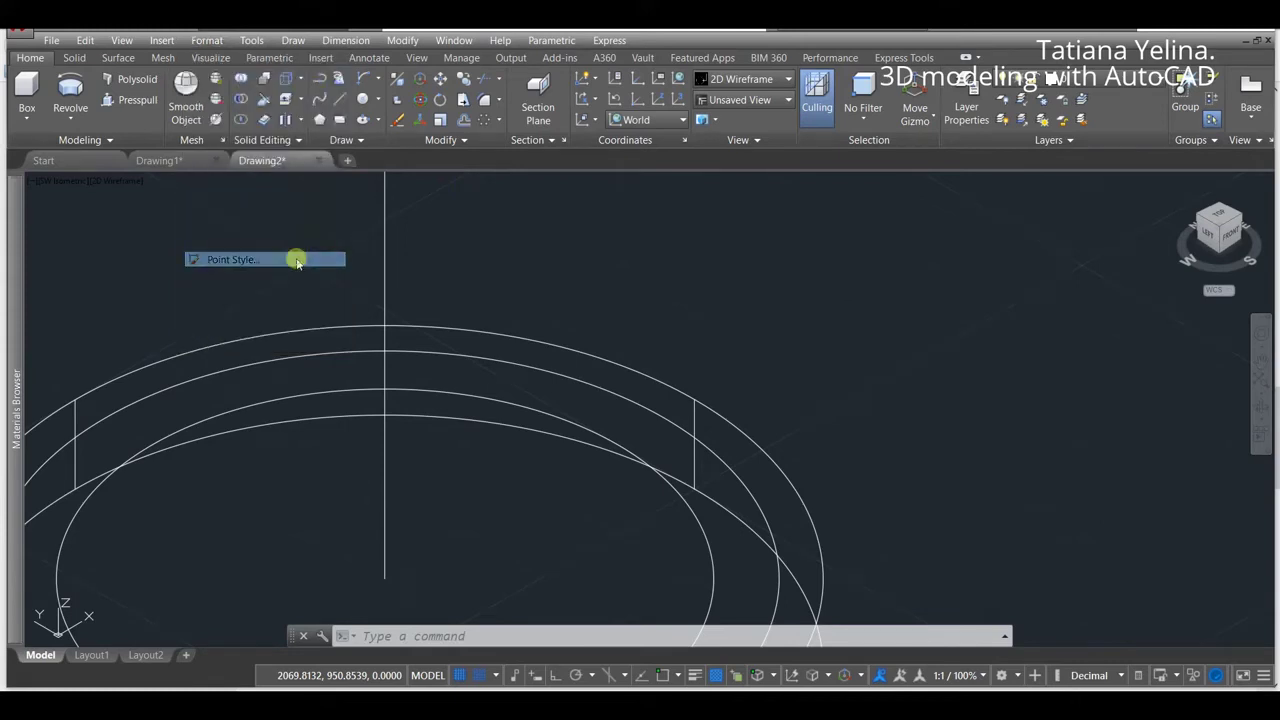
click(683, 283)
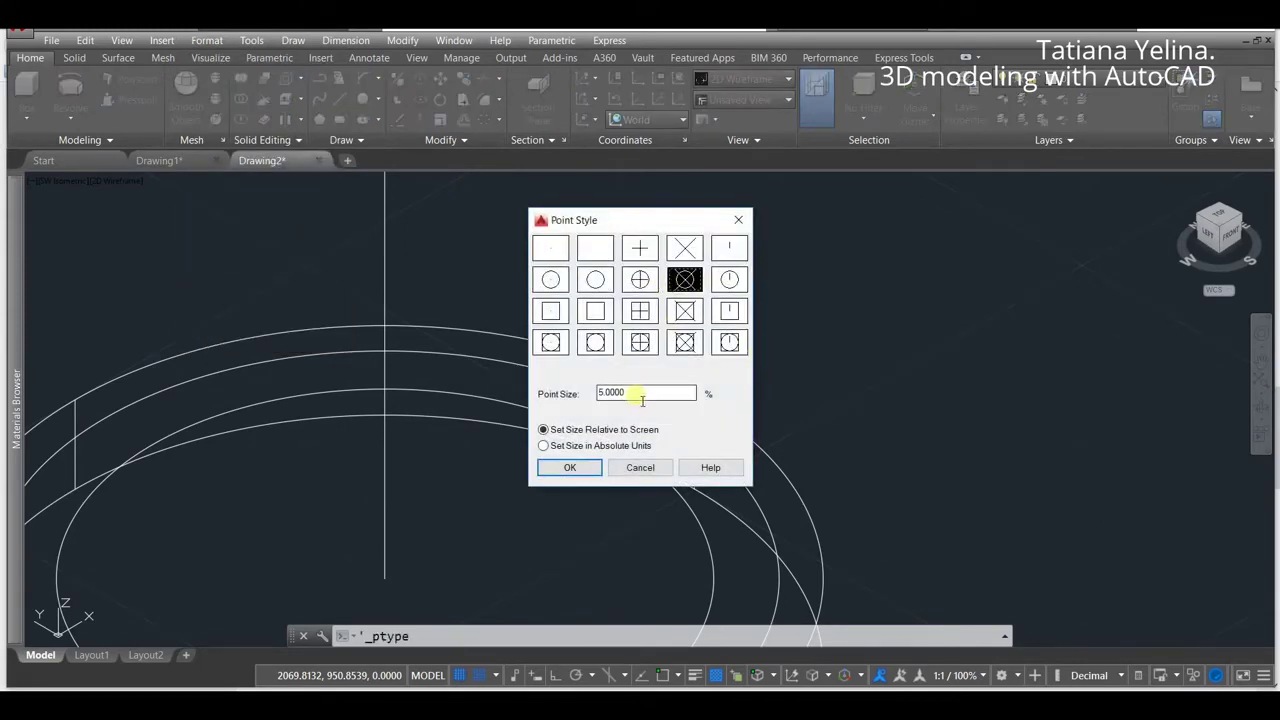
drag(642, 396, 454, 391)
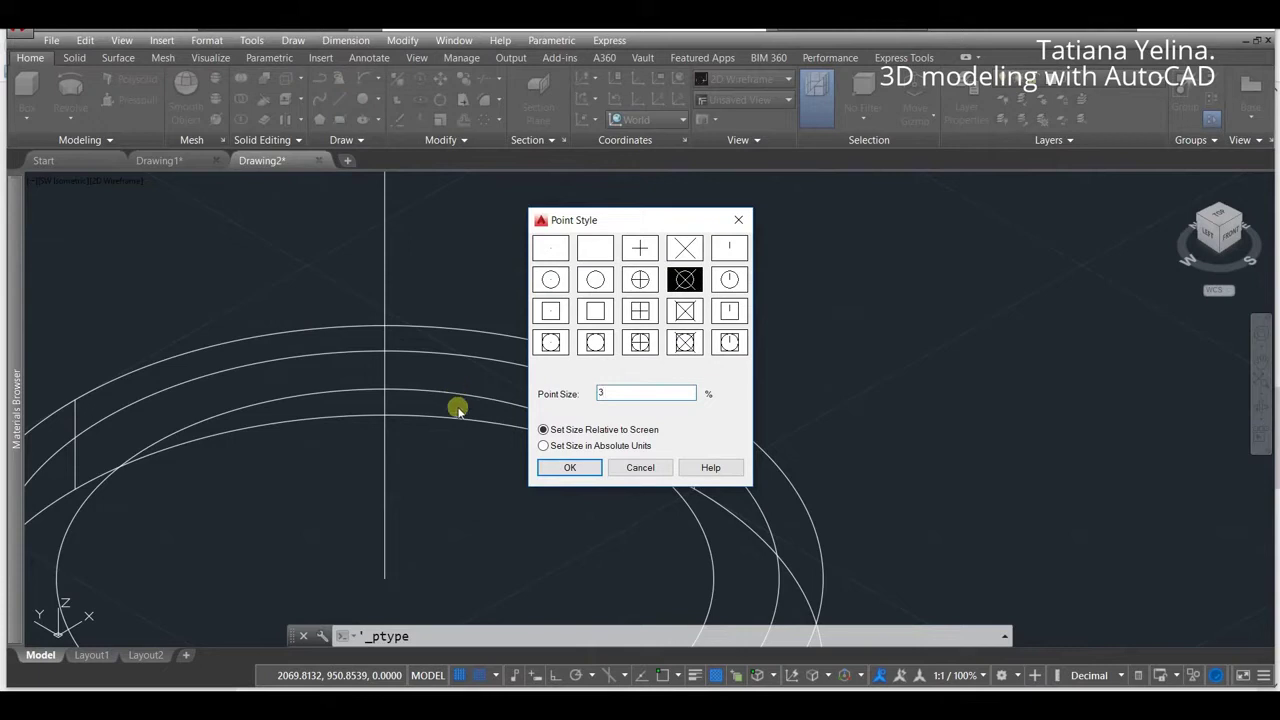
click(600, 447)
click(592, 466)
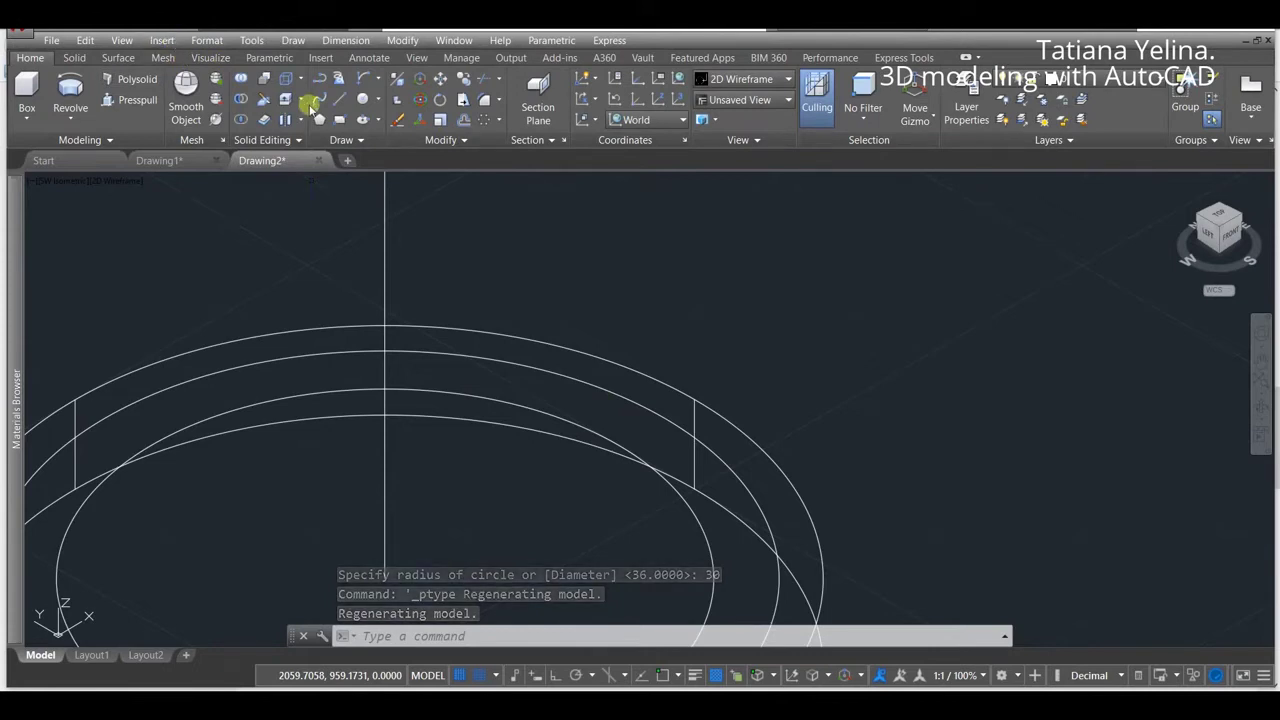
Step: Divide the ring's inner ellipse into 8 equal segments with point markers, then zoom out
click(345, 140)
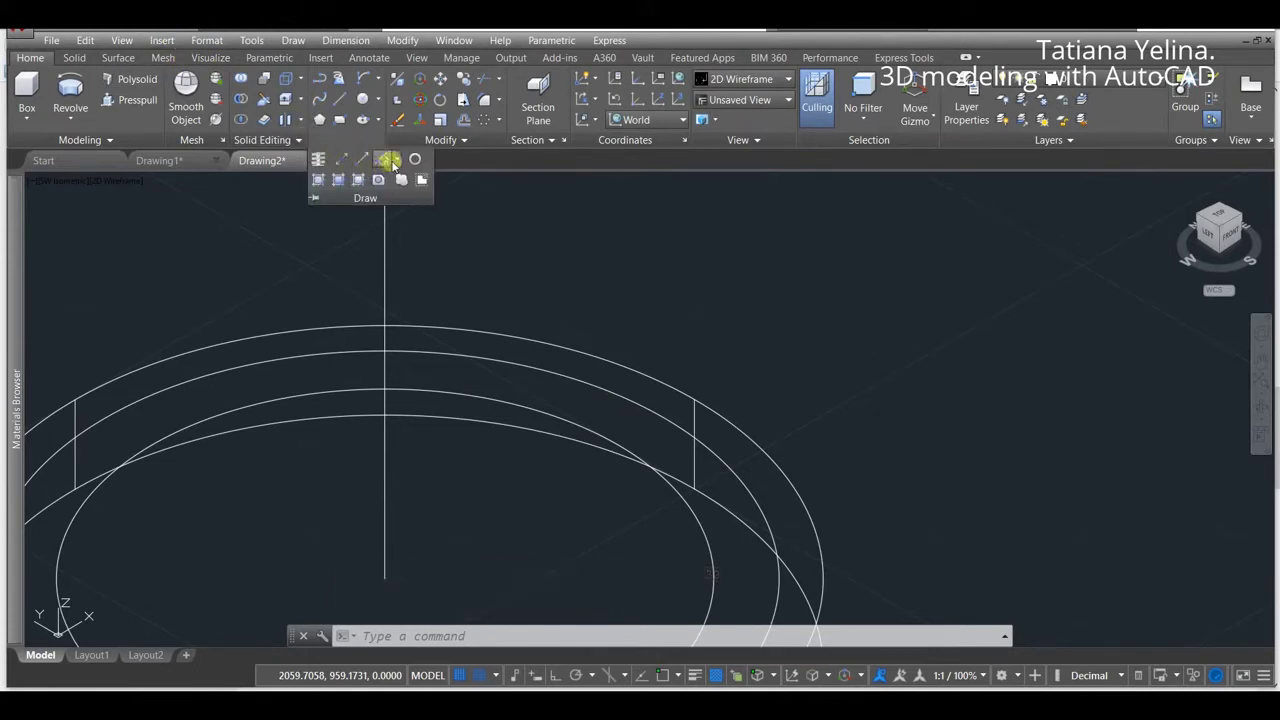
click(396, 160)
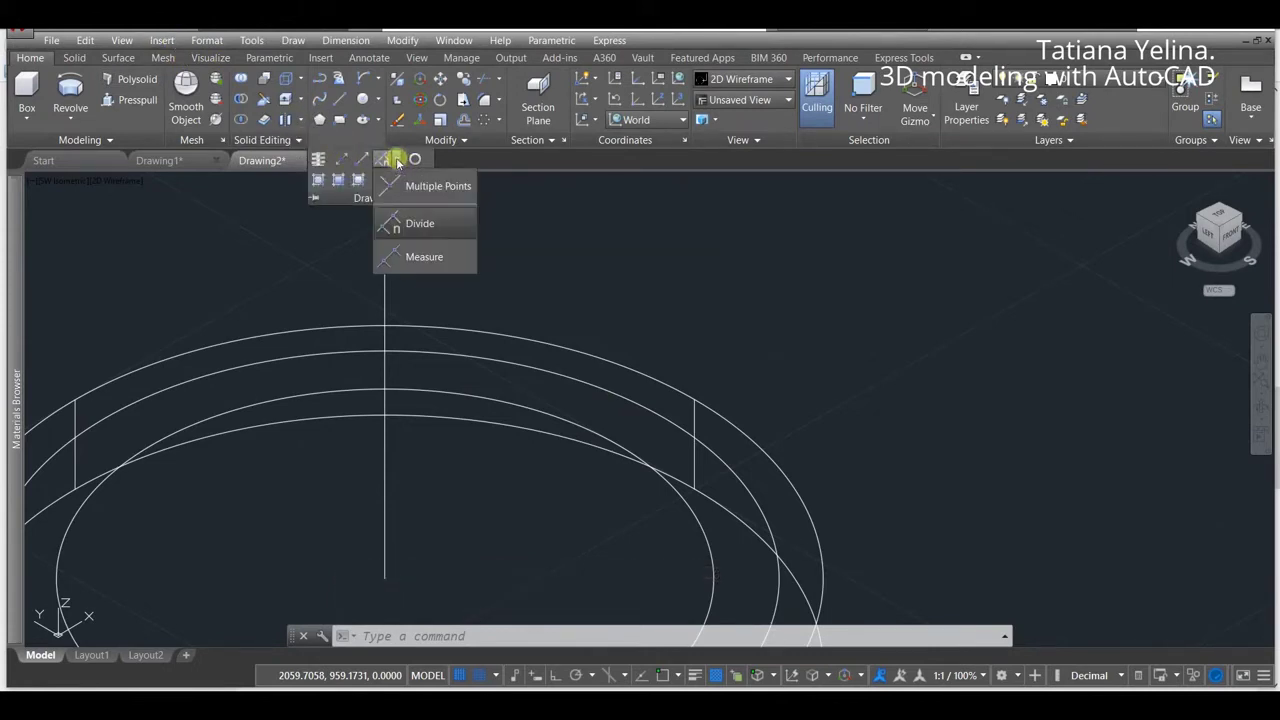
click(415, 223)
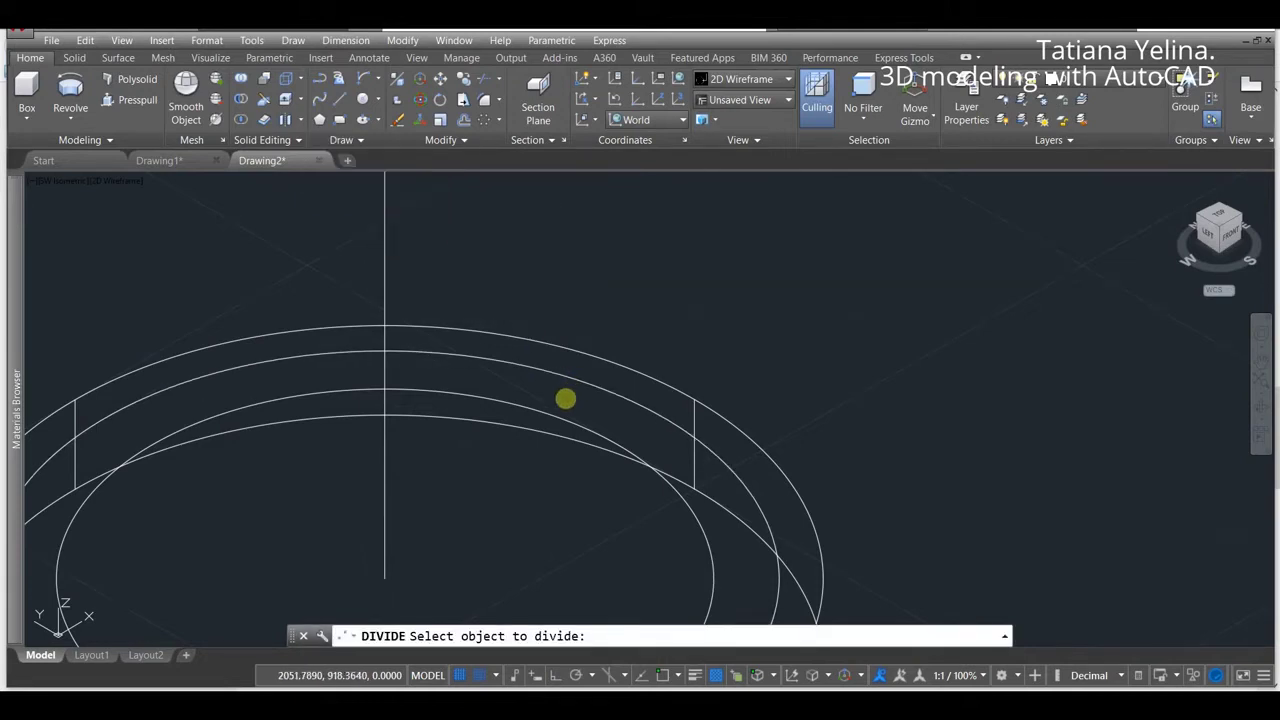
click(561, 418)
text(8)
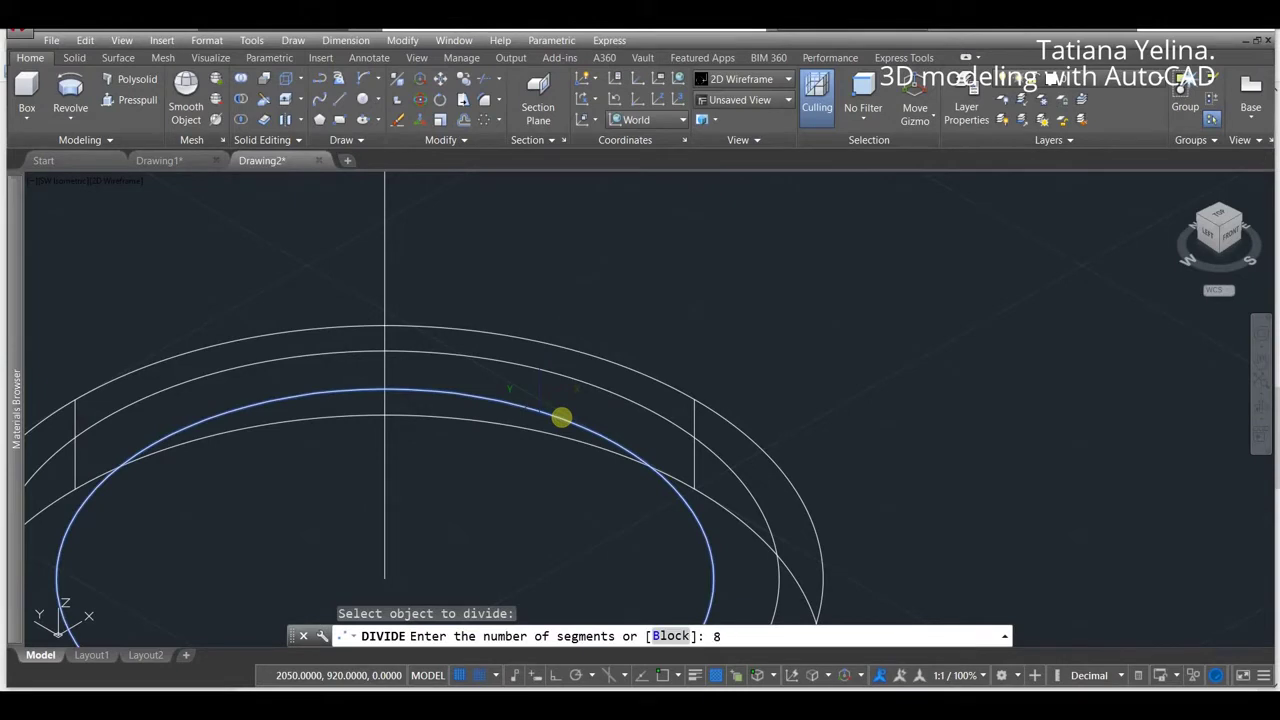
key(Return)
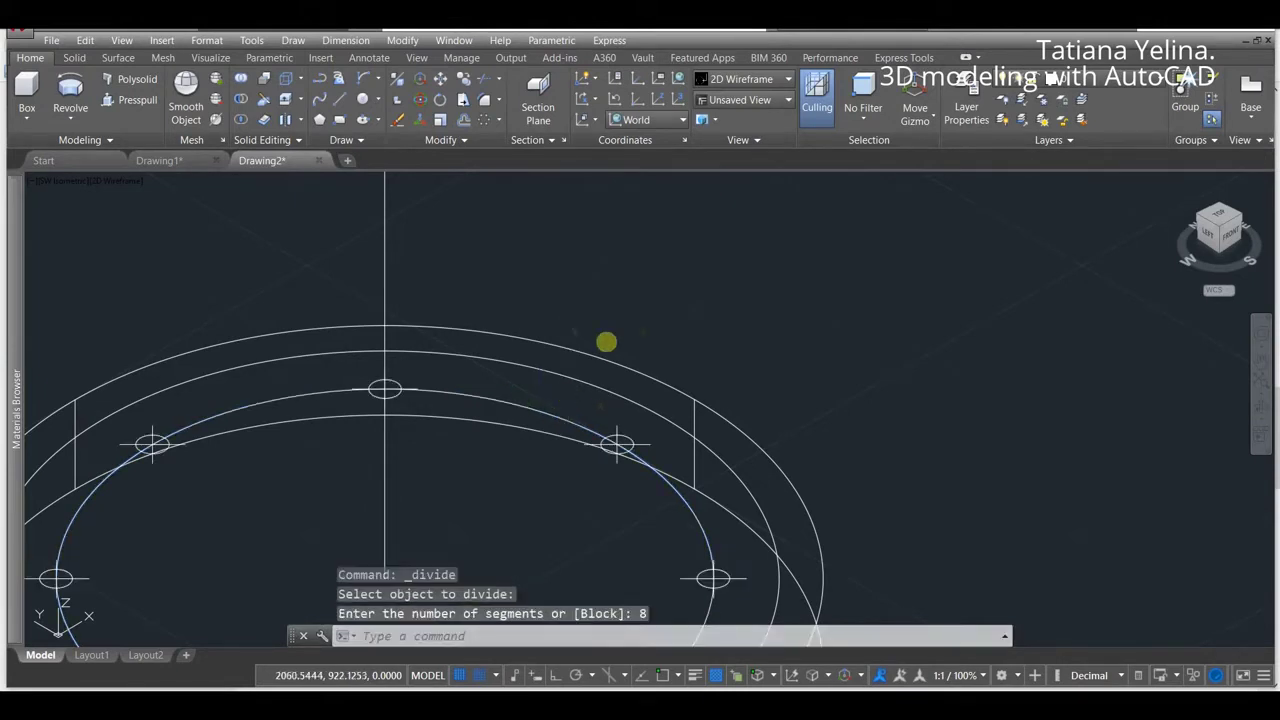
scroll(608, 345, down, 3)
scroll(610, 350, down, 2)
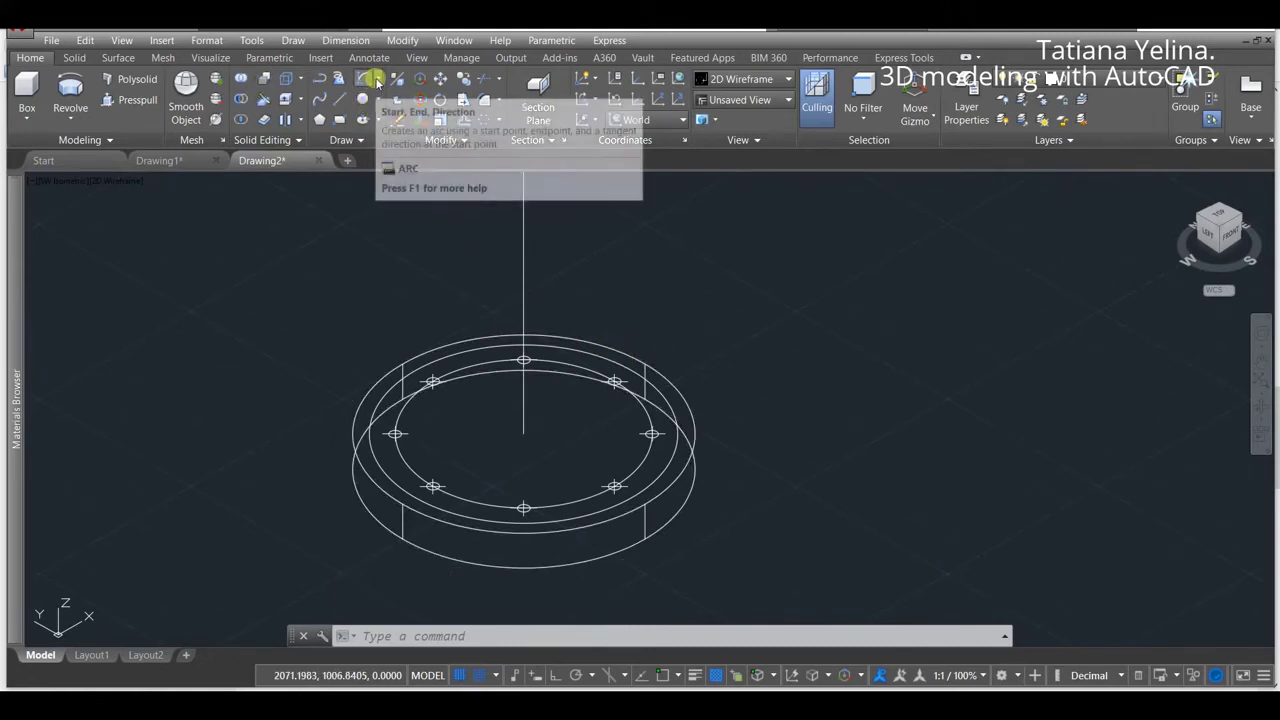
Step: Start a Start-End-Angle arc with Grid and Snap off and Node object snap on
click(378, 79)
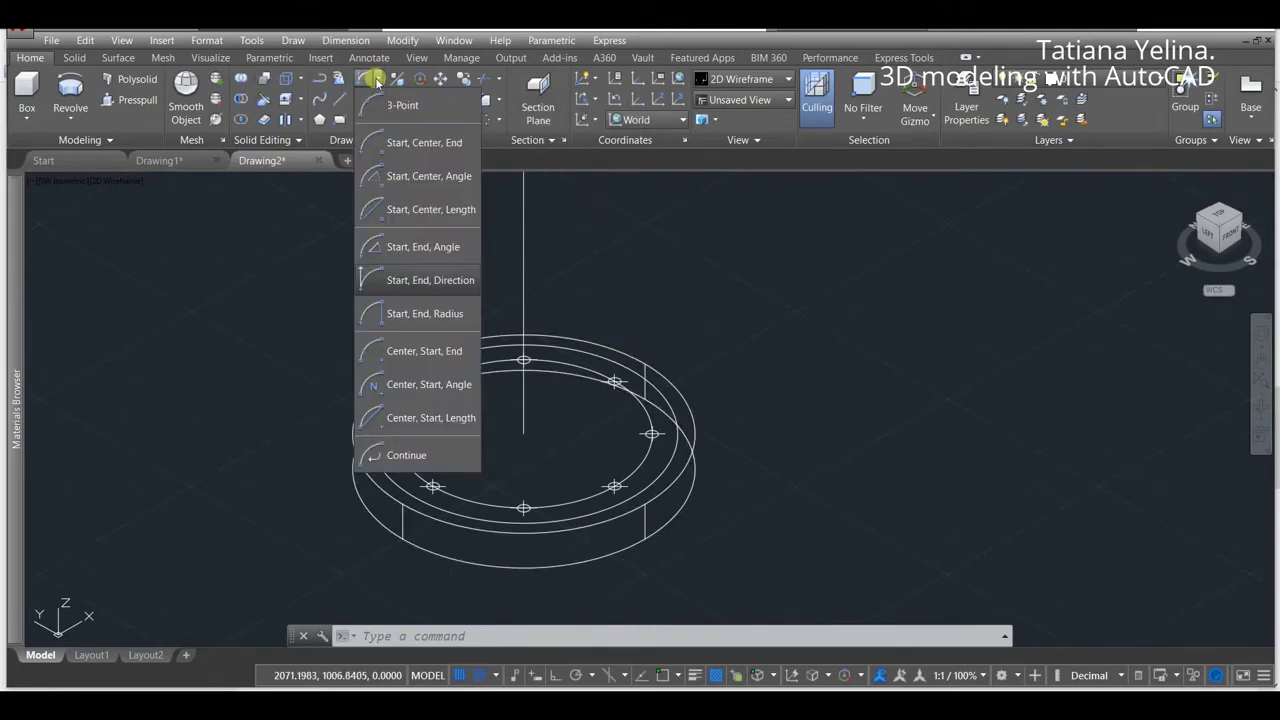
click(418, 180)
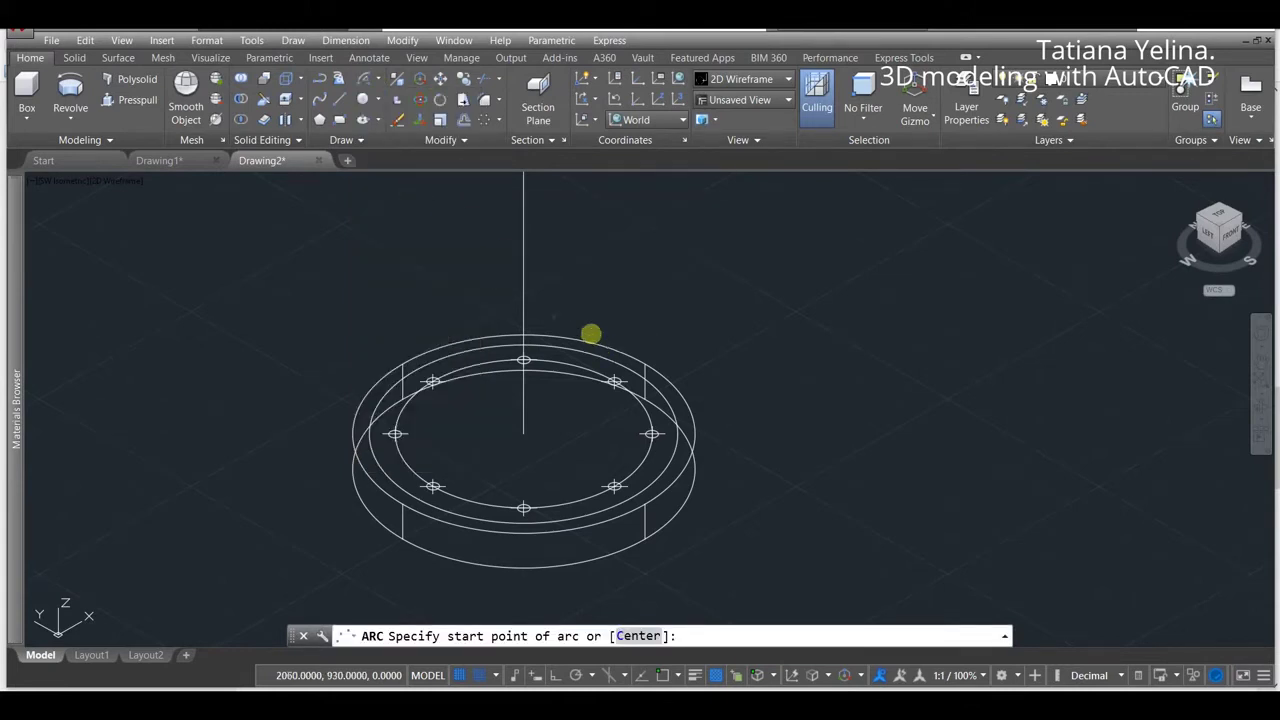
key(Escape)
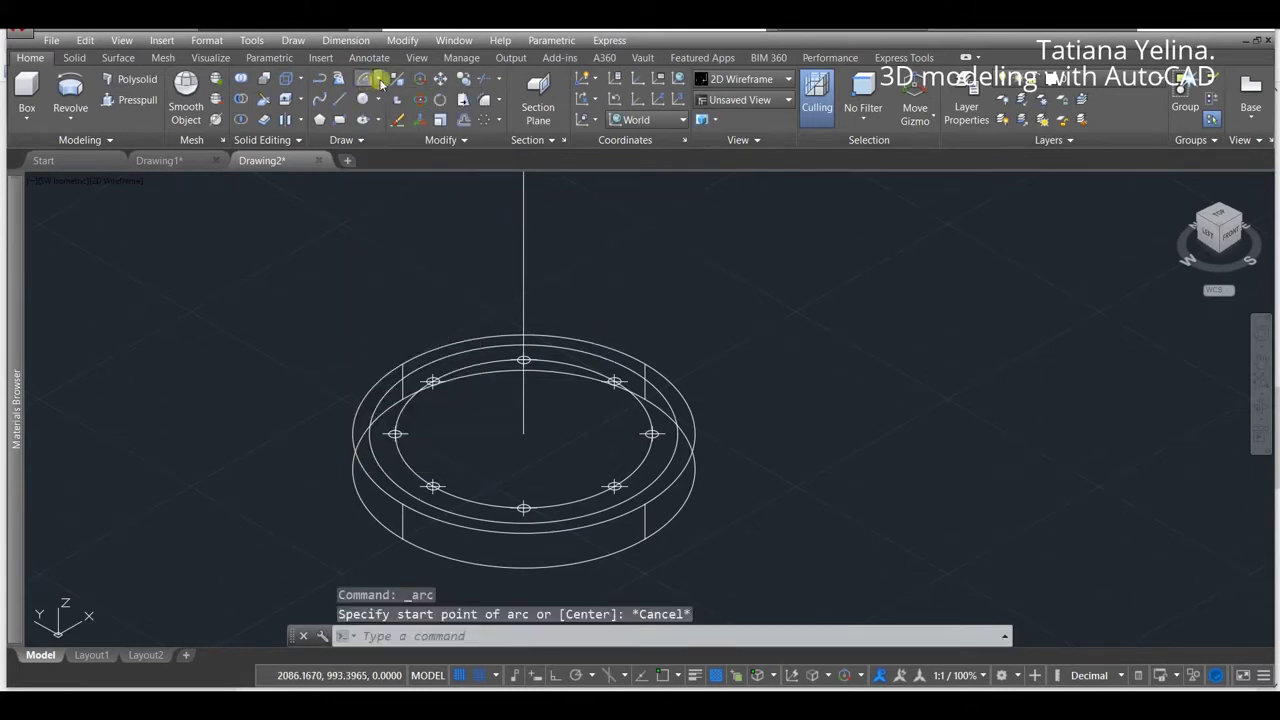
click(380, 82)
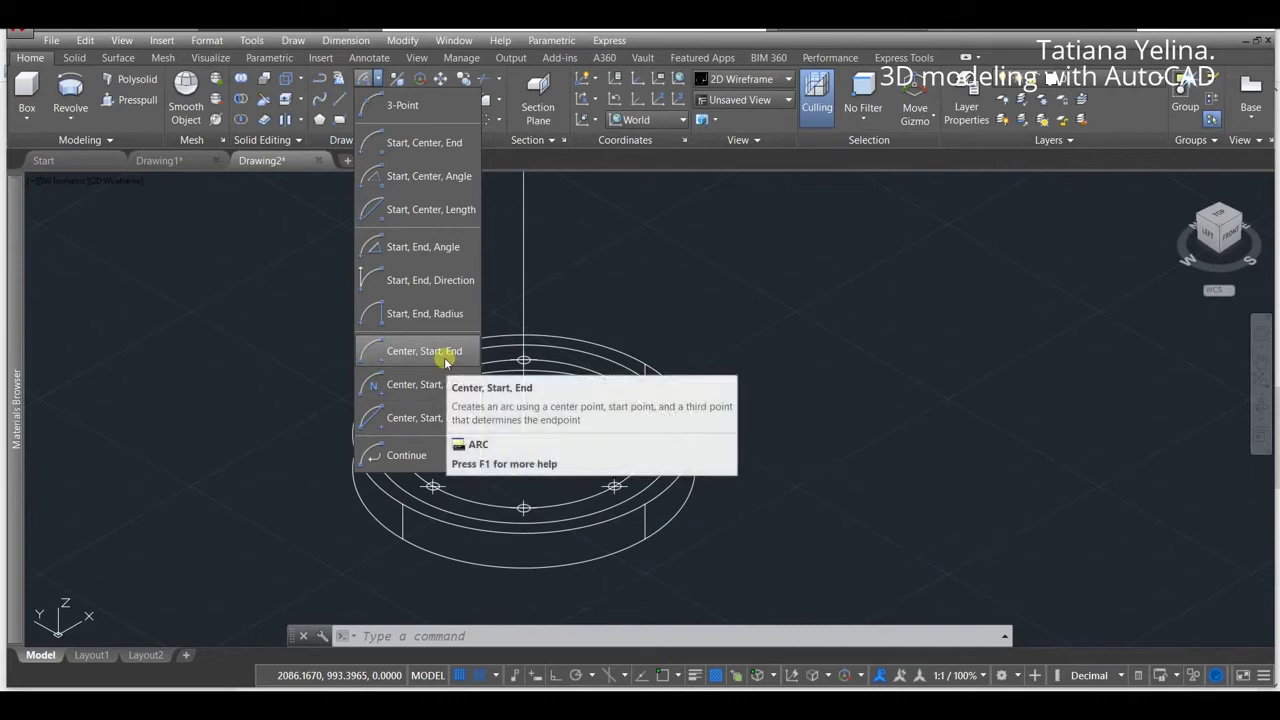
click(442, 250)
scroll(650, 424, up, 3)
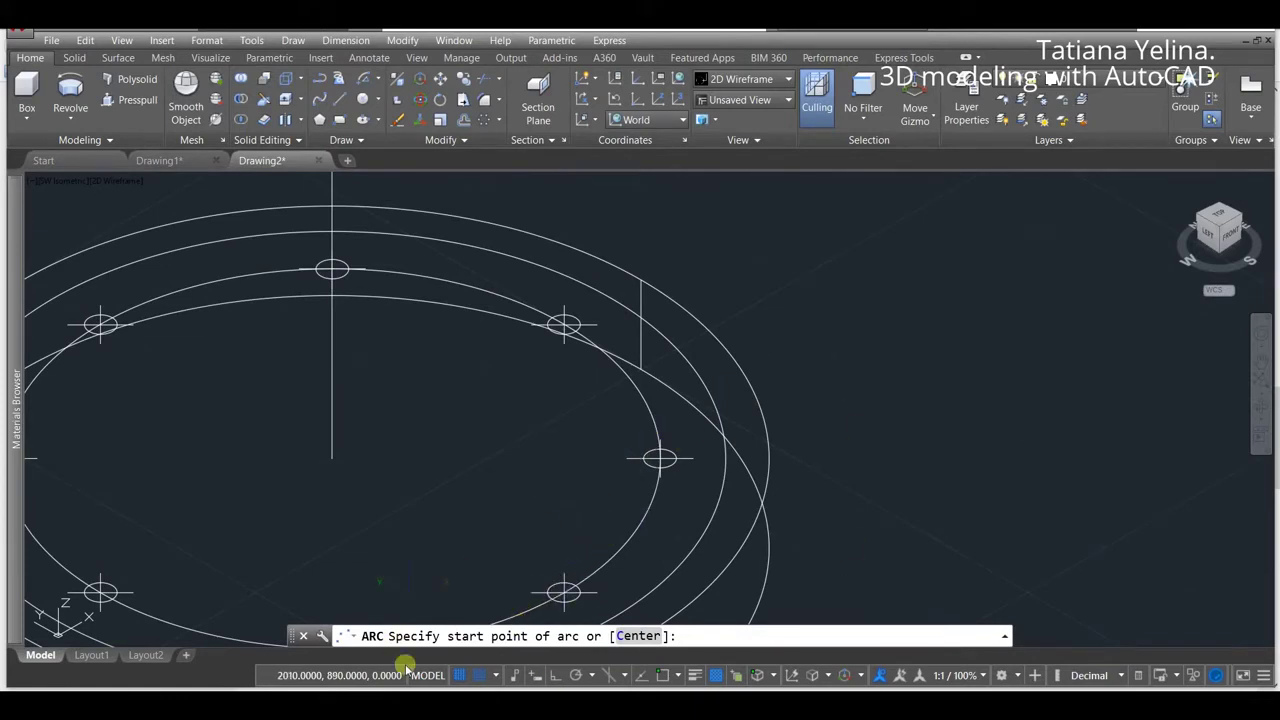
click(458, 676)
click(479, 676)
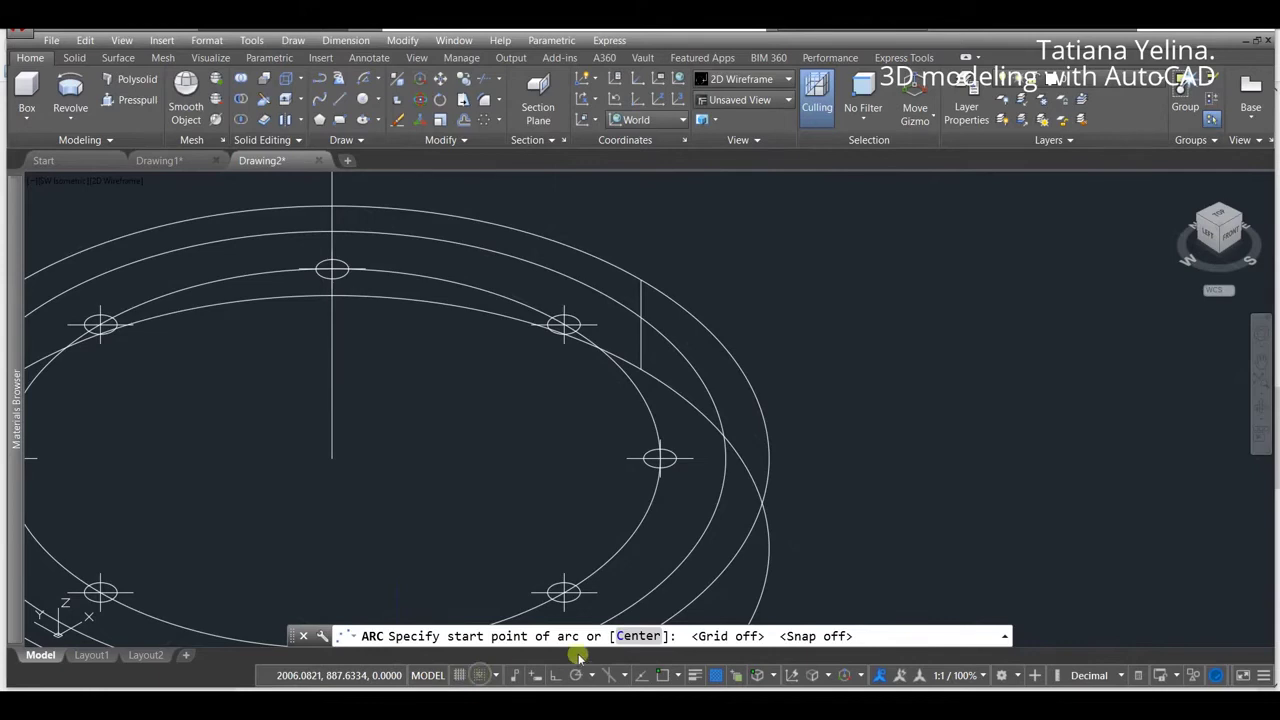
click(663, 676)
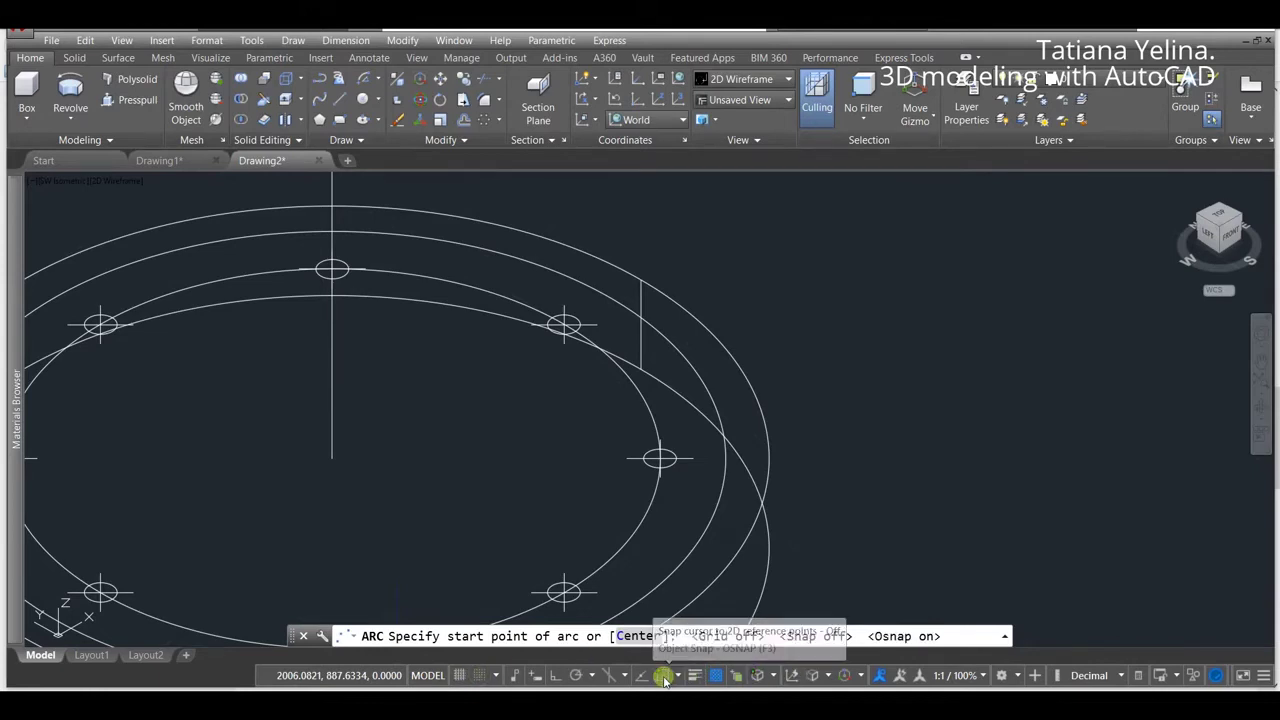
click(675, 677)
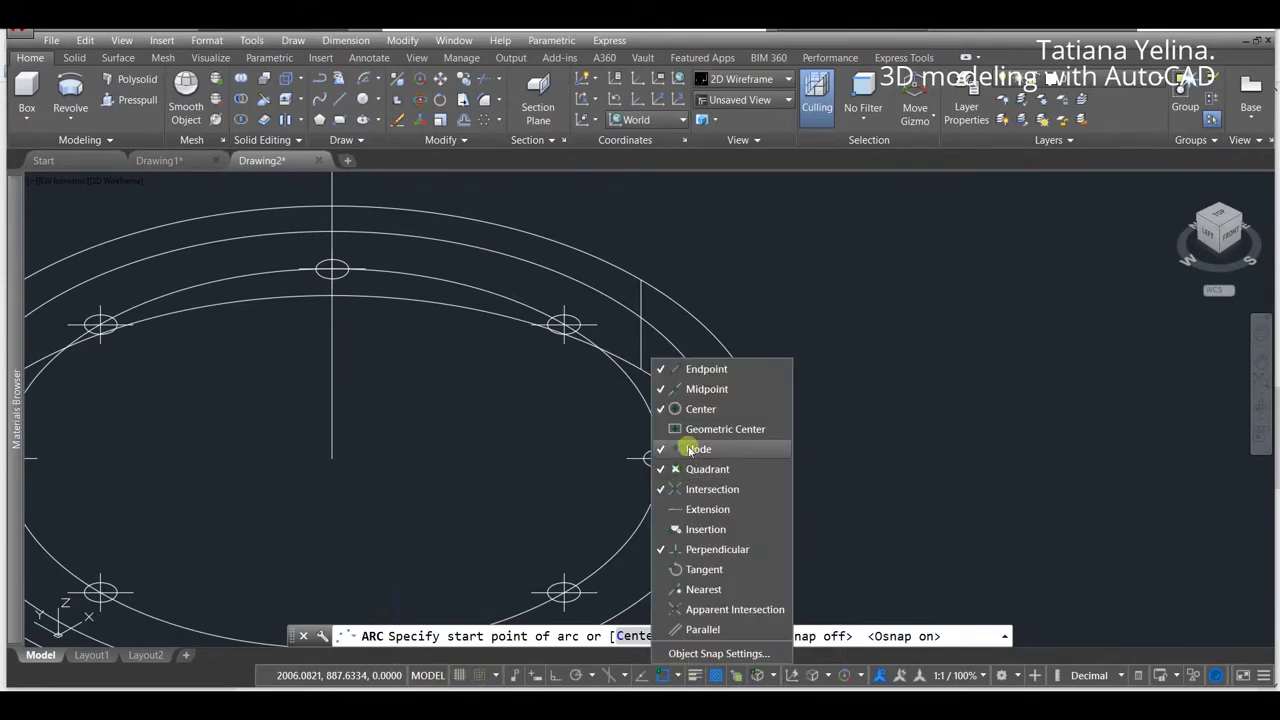
click(622, 492)
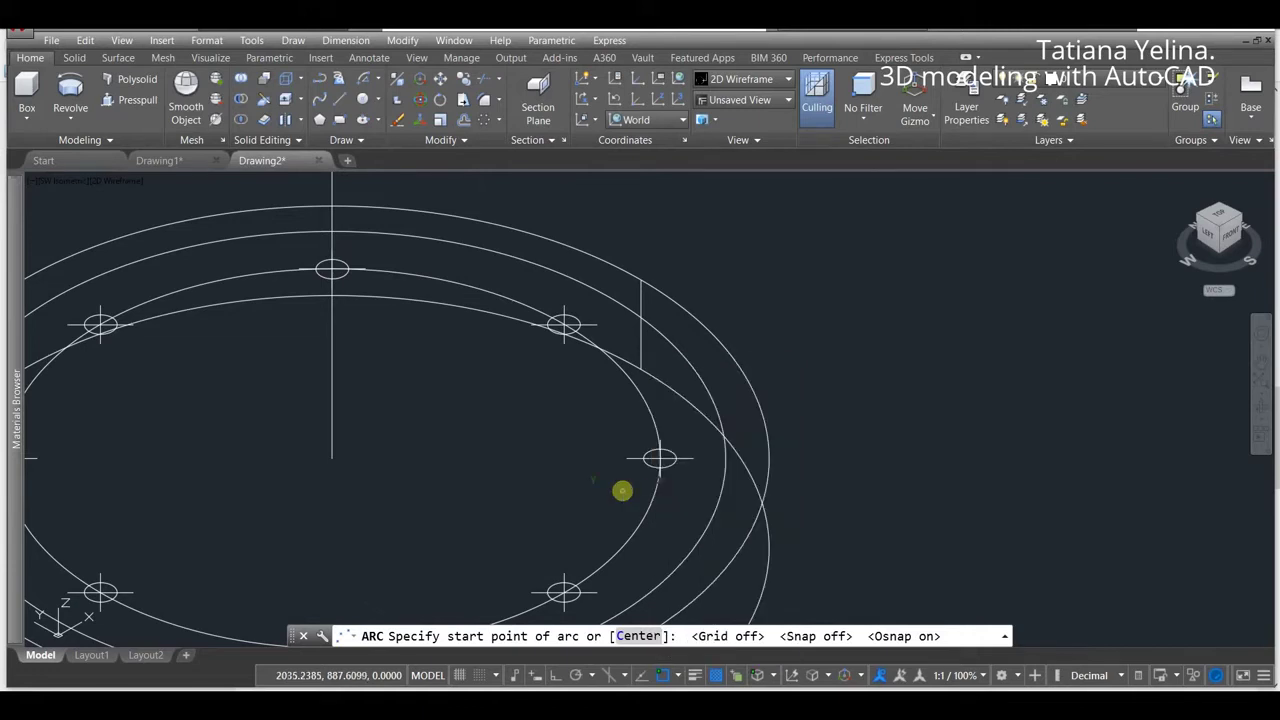
Step: Draw a 200° arc between two adjacent division points and push its middle outward
click(660, 458)
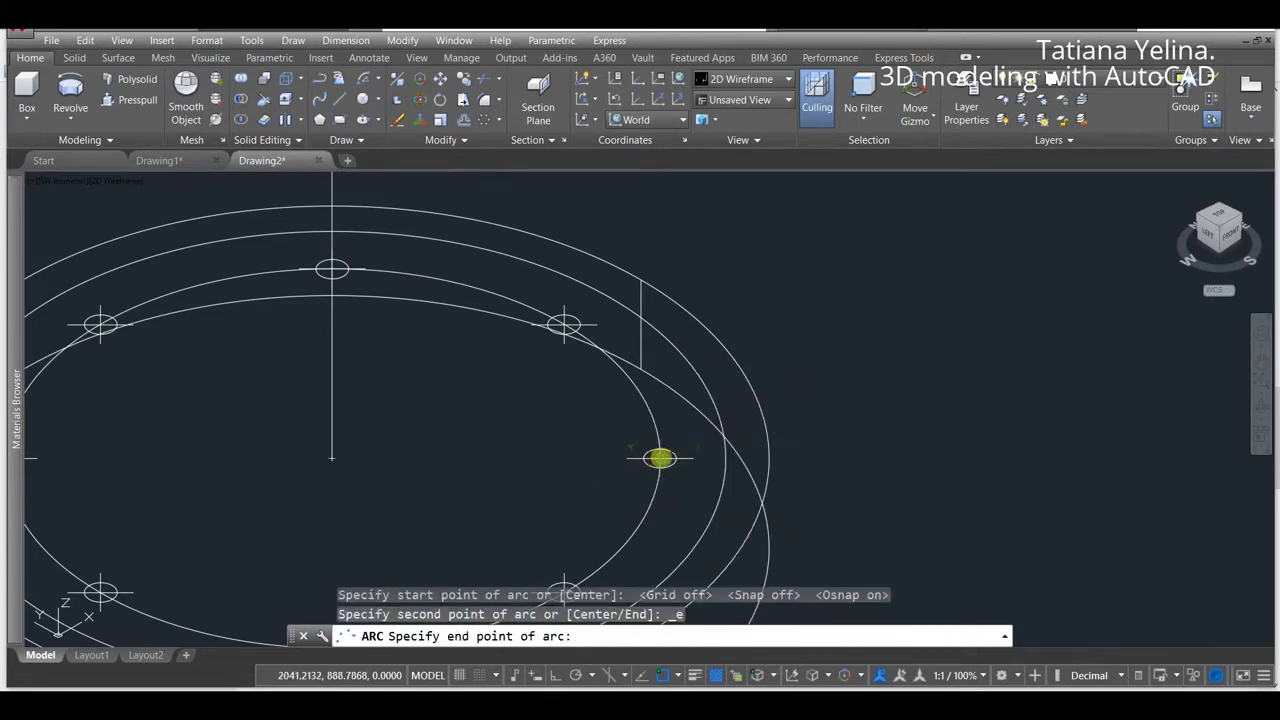
click(566, 324)
text(200)
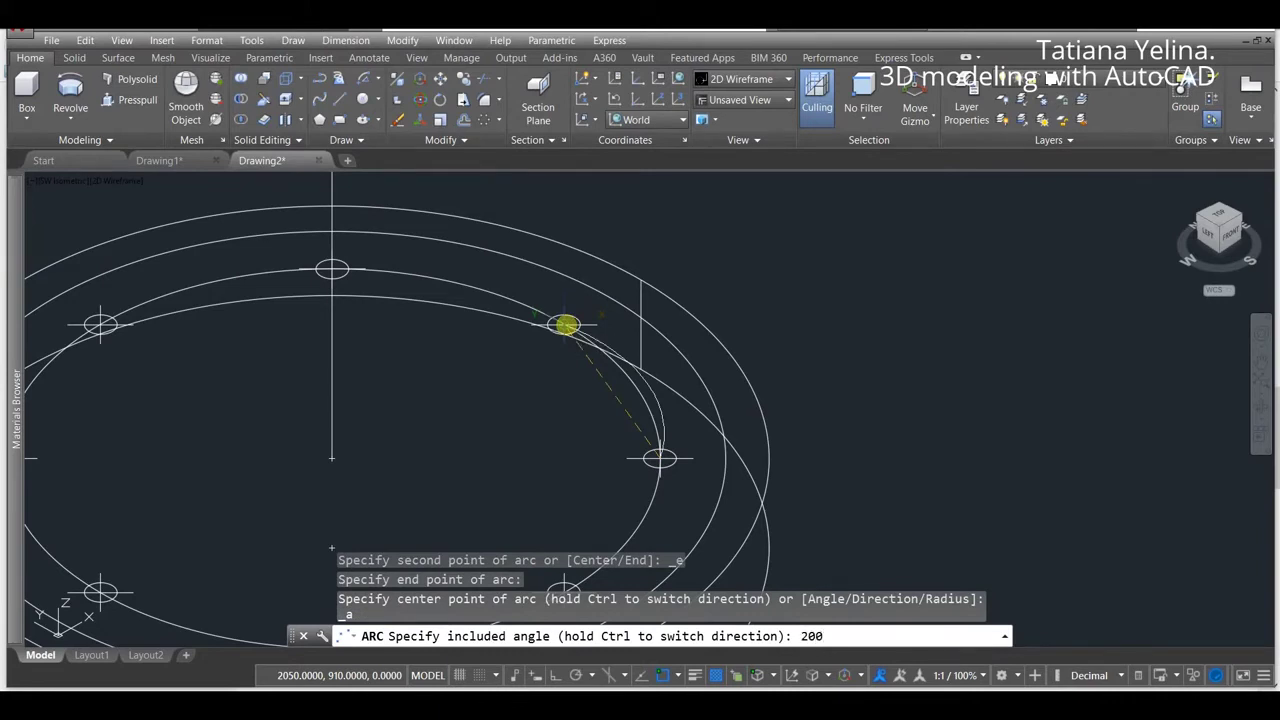
key(Return)
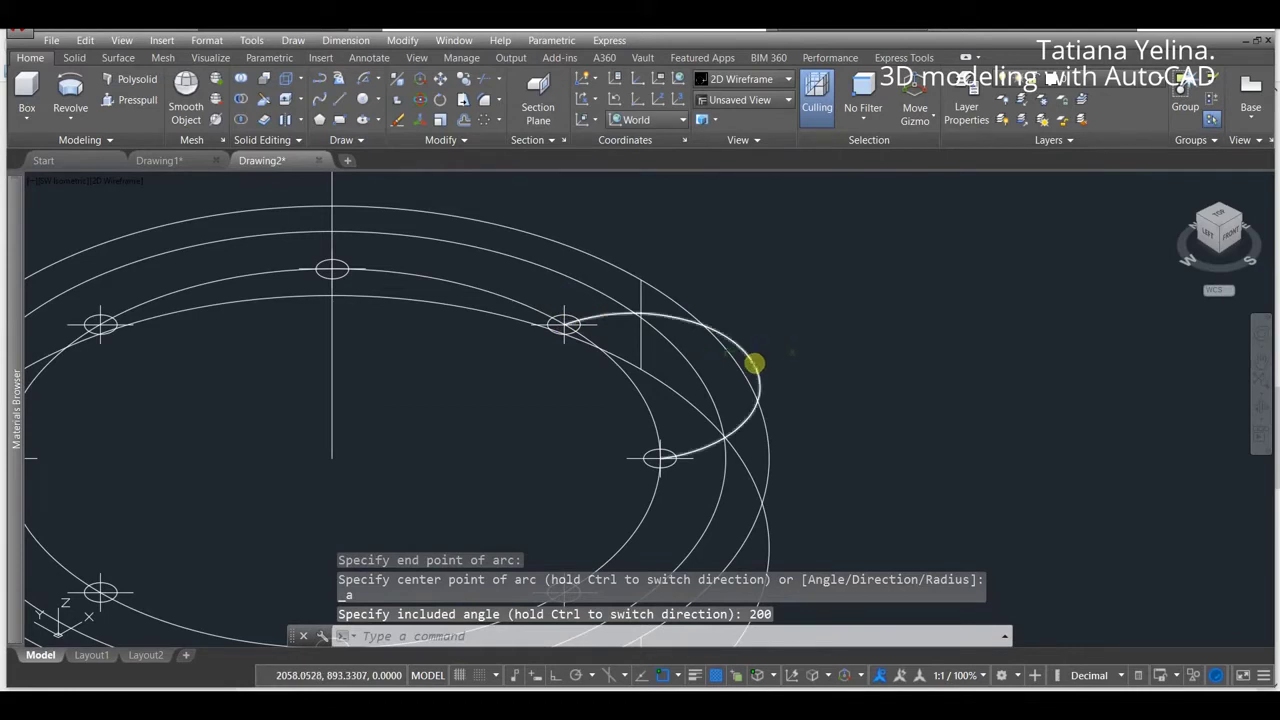
click(754, 363)
click(752, 361)
click(695, 372)
key(Escape)
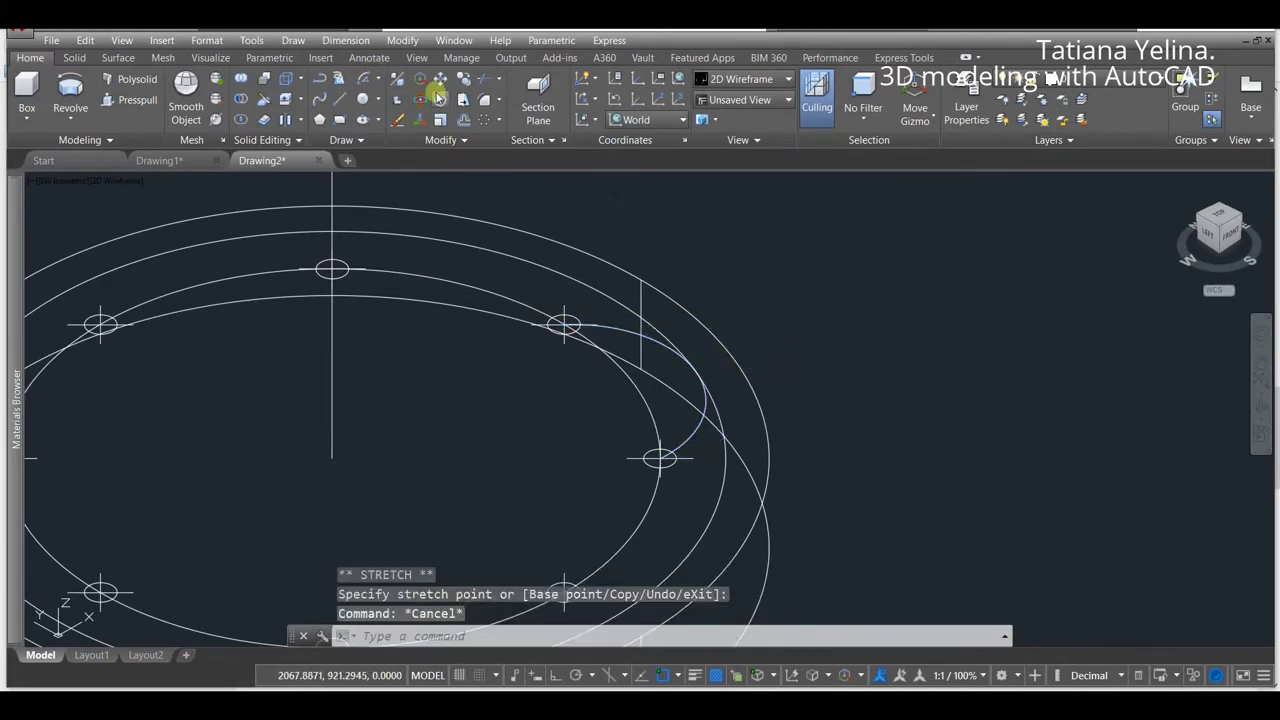
Step: Polar-array the petal arc into 8 copies around the ring's centre axis
click(485, 119)
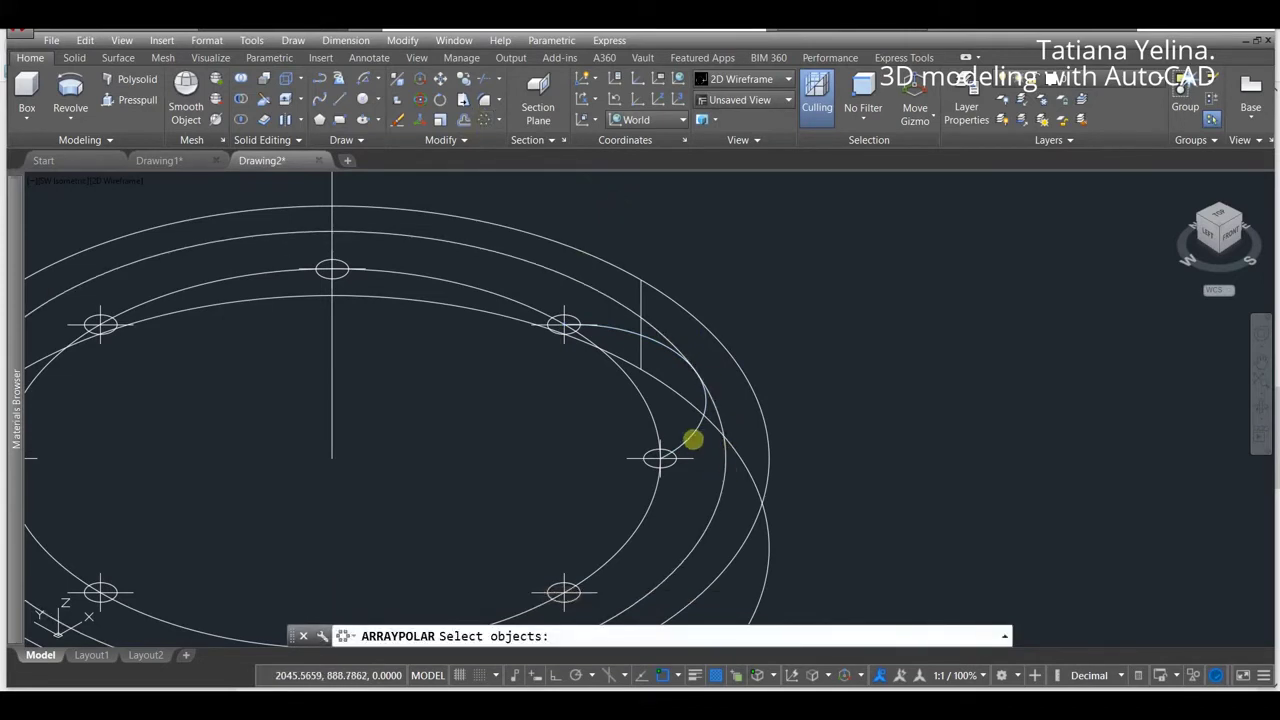
click(690, 438)
key(Return)
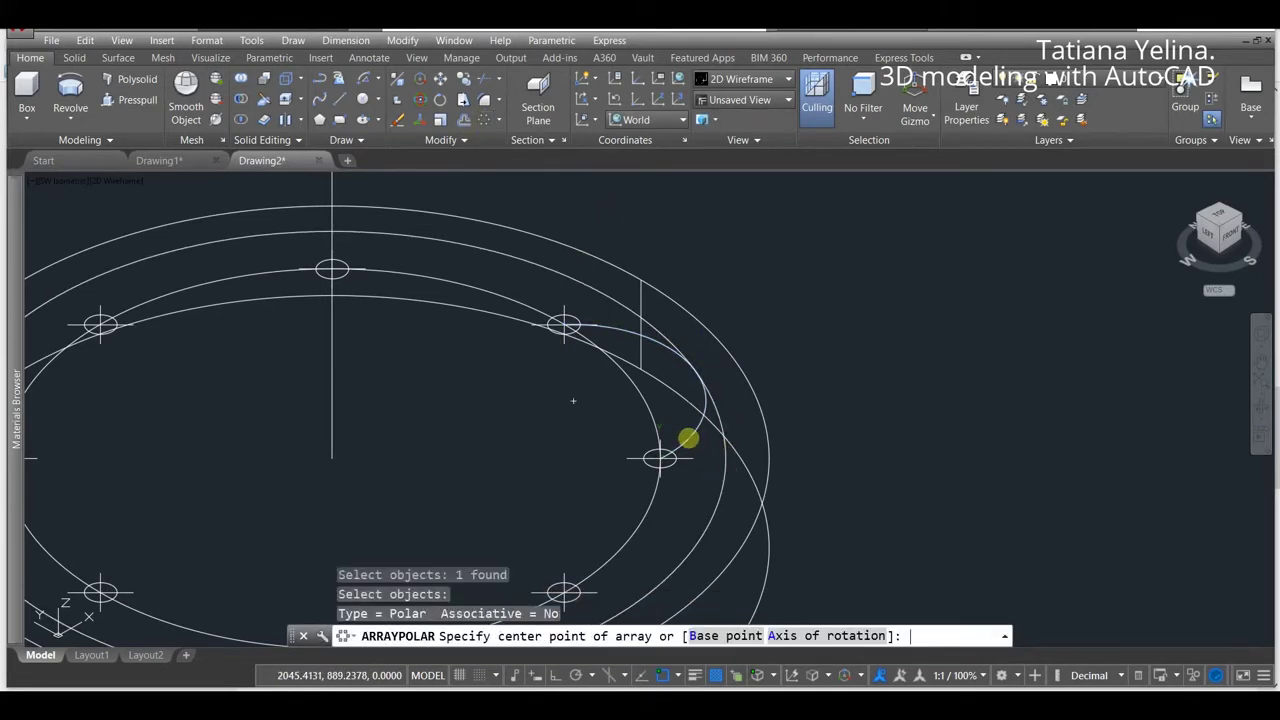
click(331, 459)
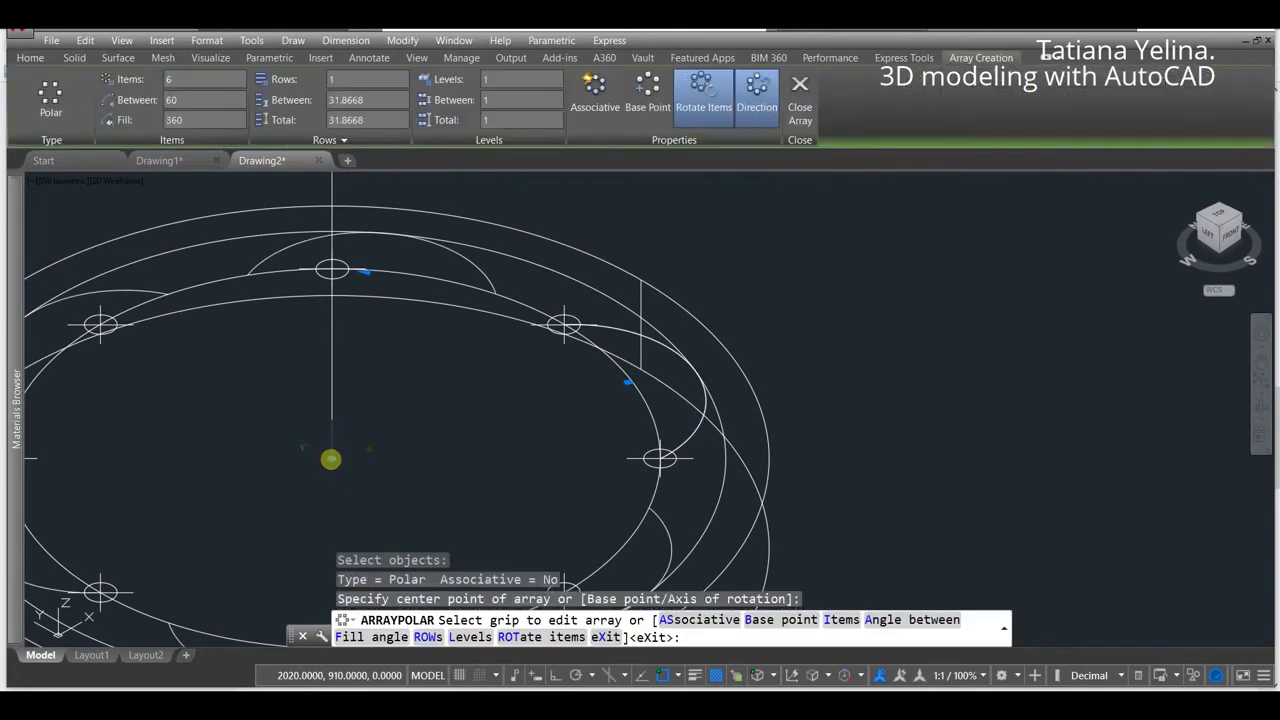
click(843, 621)
key(Return)
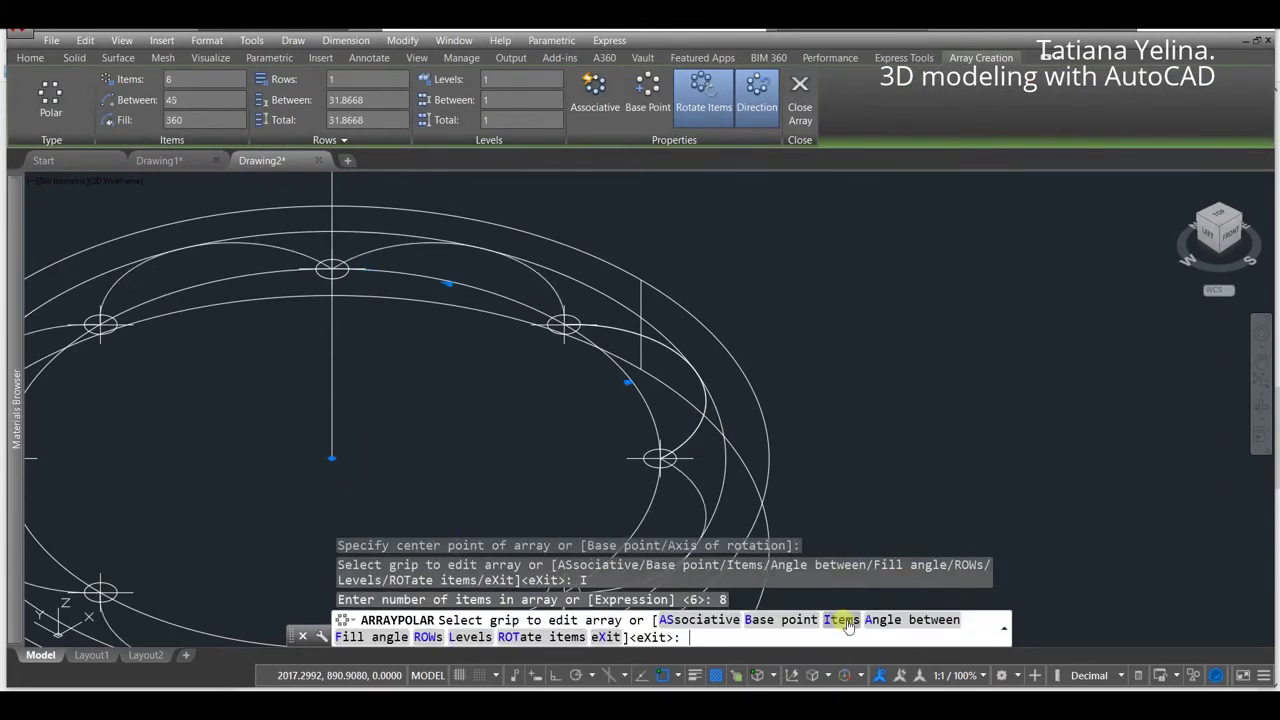
scroll(686, 436, down, 3)
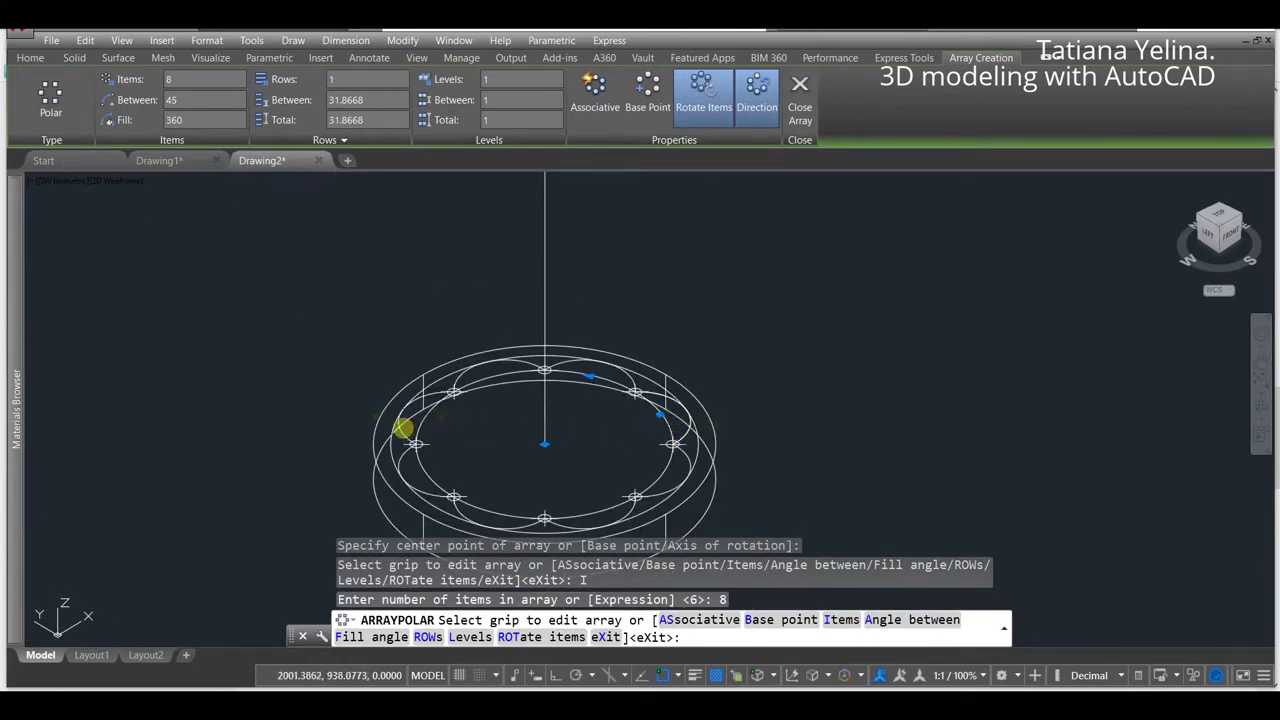
scroll(525, 429, up, 5)
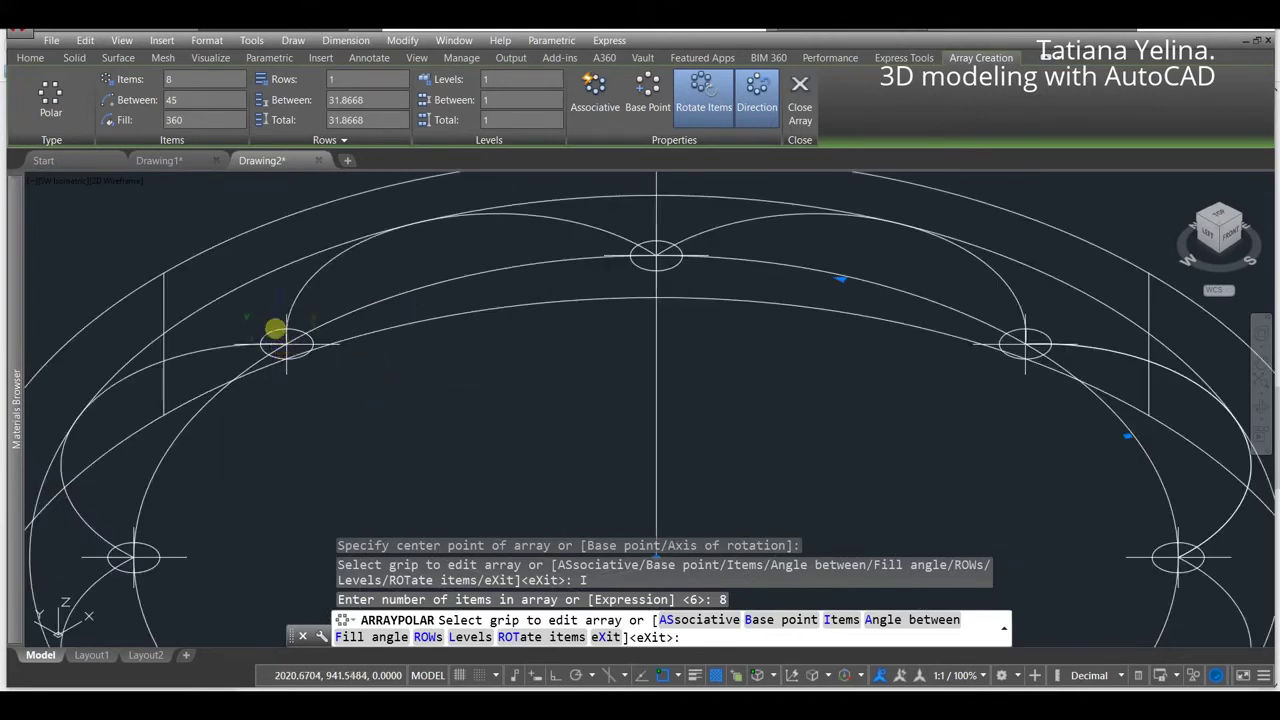
key(Return)
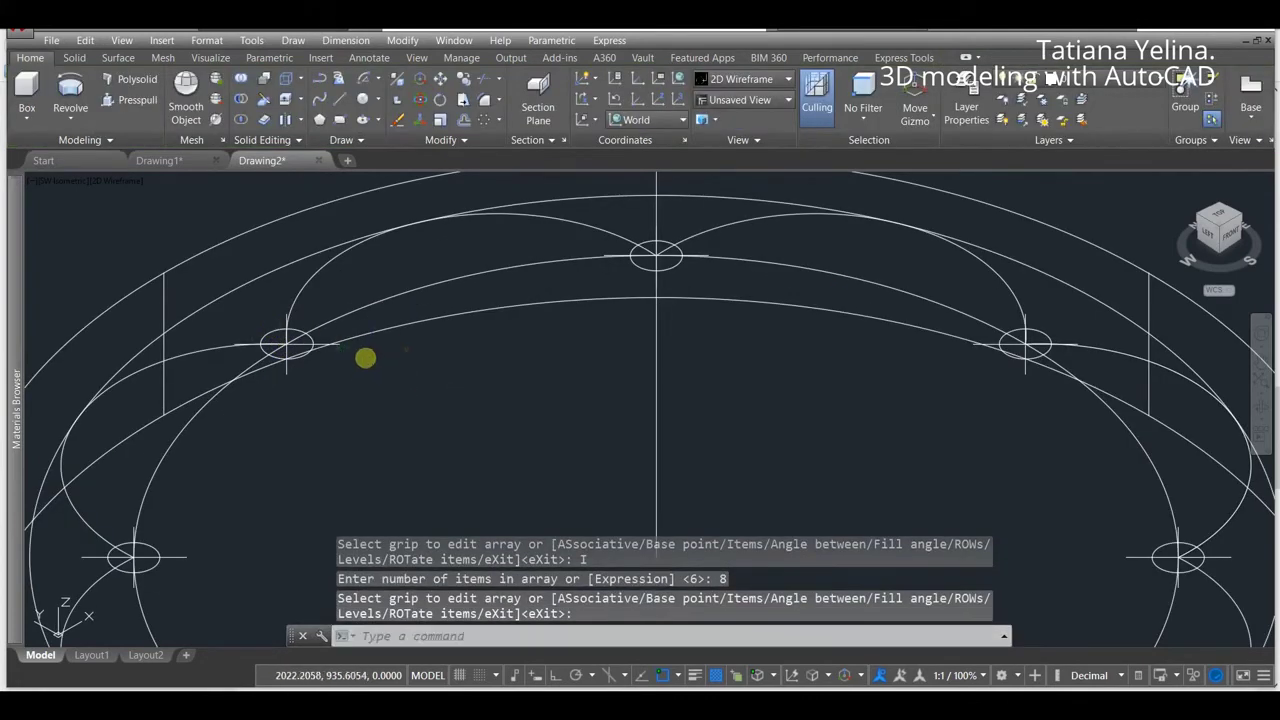
Step: Select all similar division point markers with Select Similar and delete them
right_click(266, 338)
right_click(266, 338)
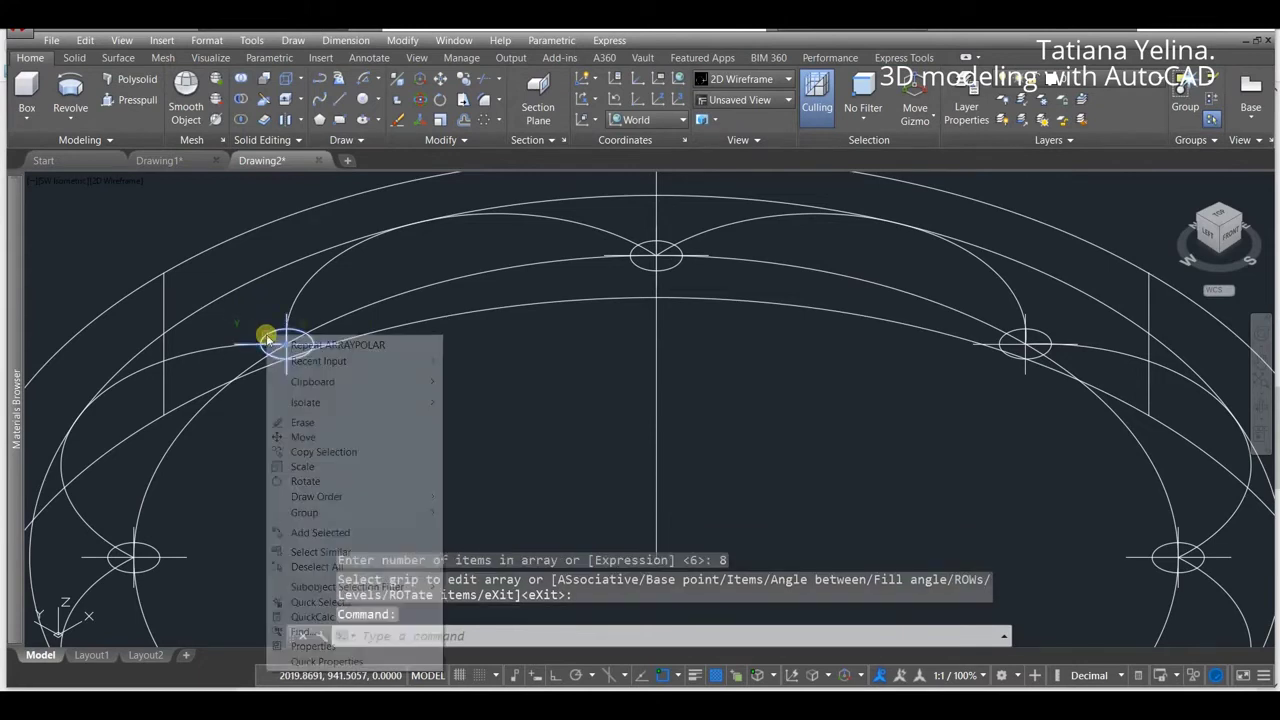
click(362, 552)
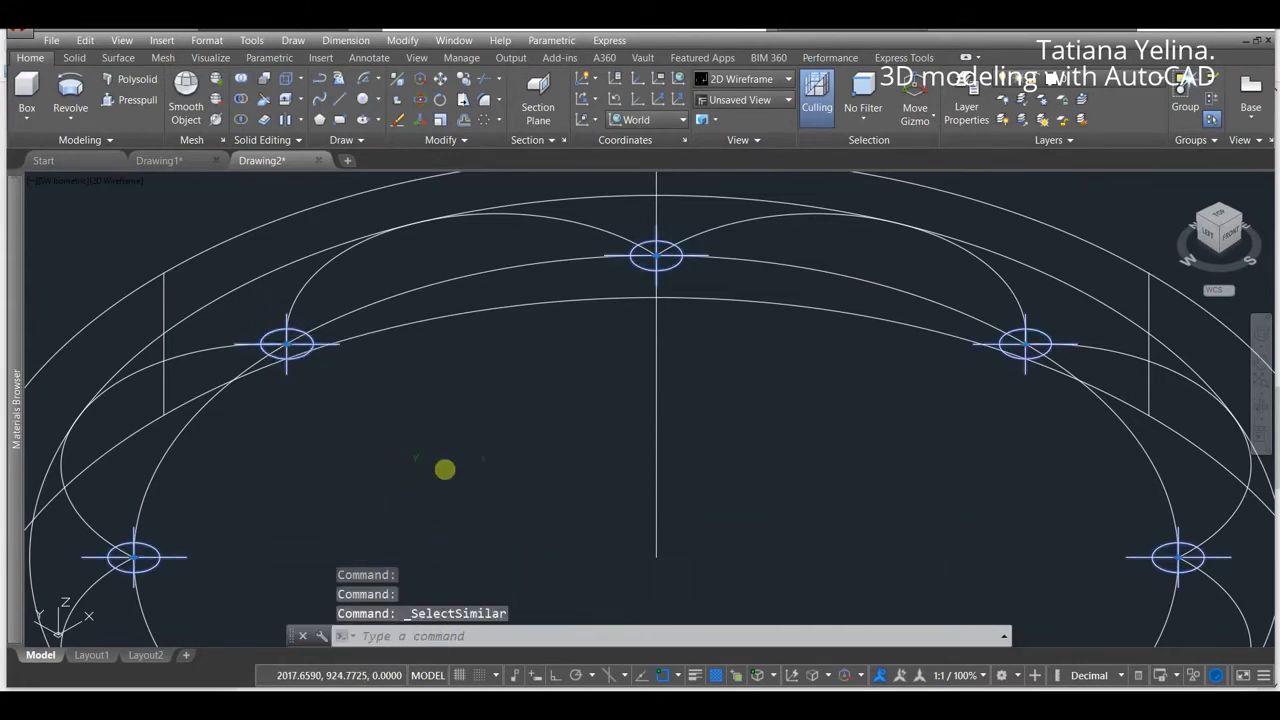
key(Delete)
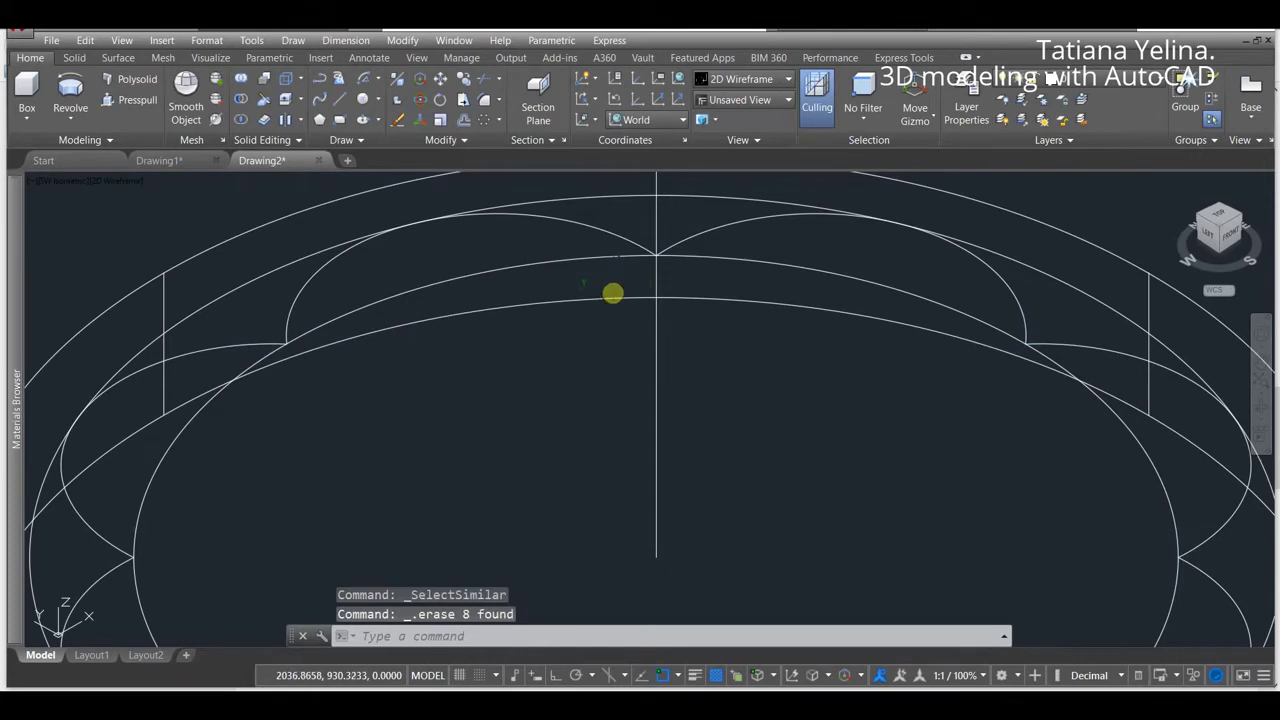
scroll(613, 293, down, 3)
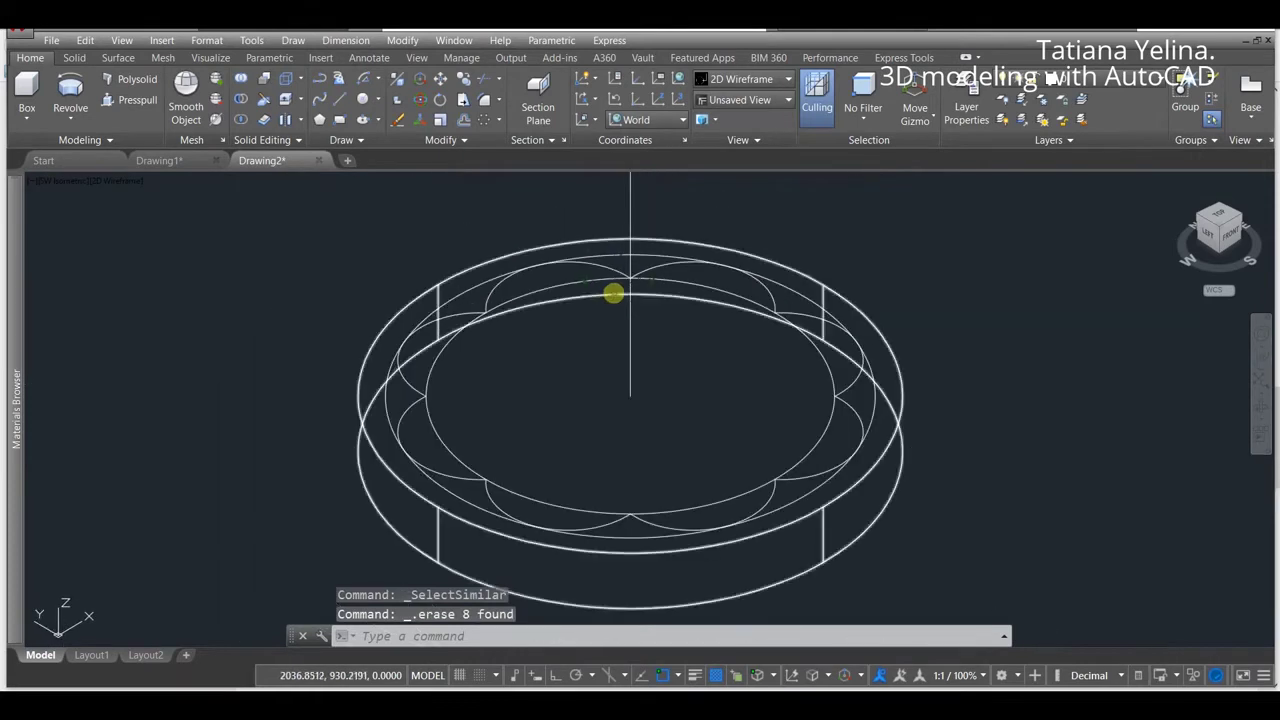
click(488, 104)
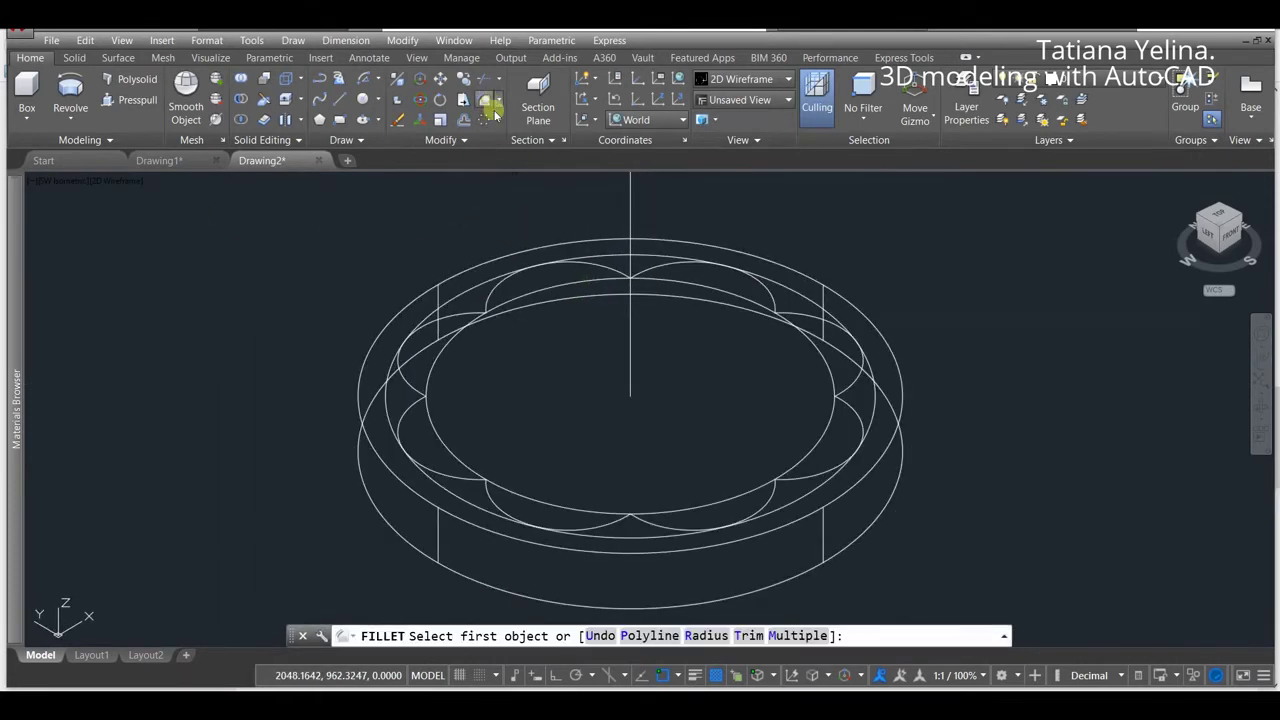
Step: Set the fillet radius to 2 and round the first two arc joints
click(705, 637)
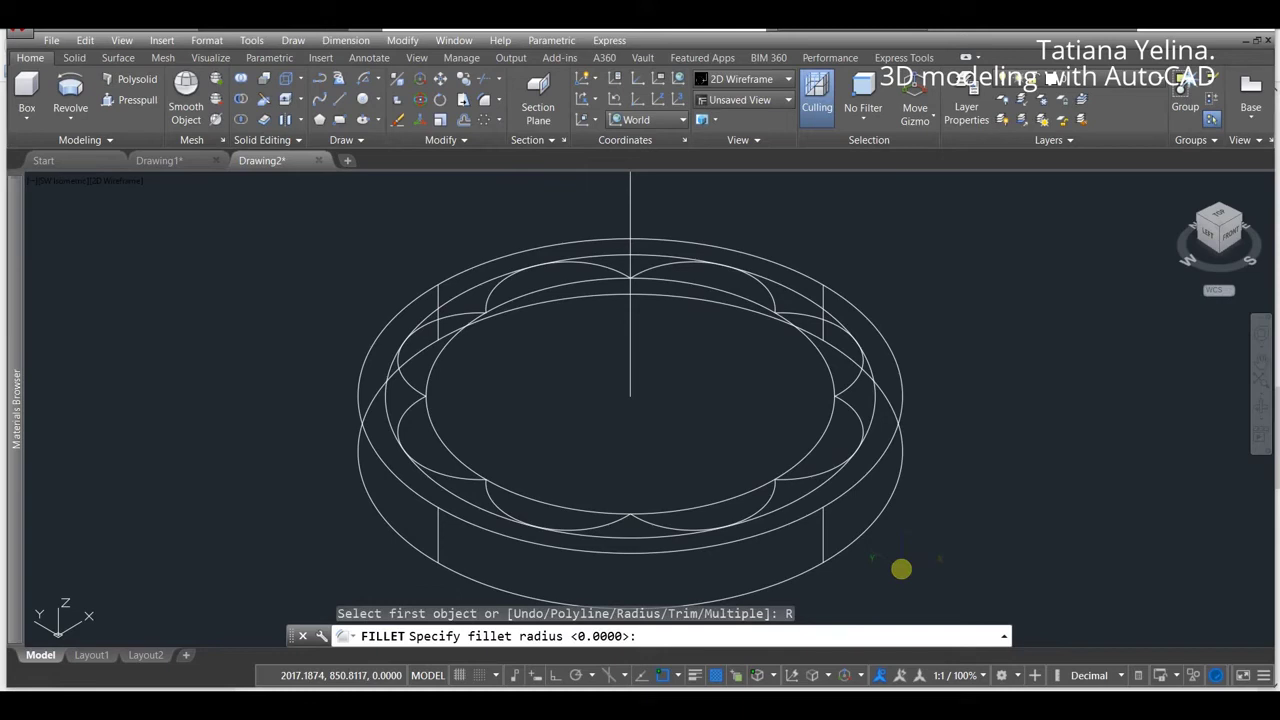
text(2)
key(Return)
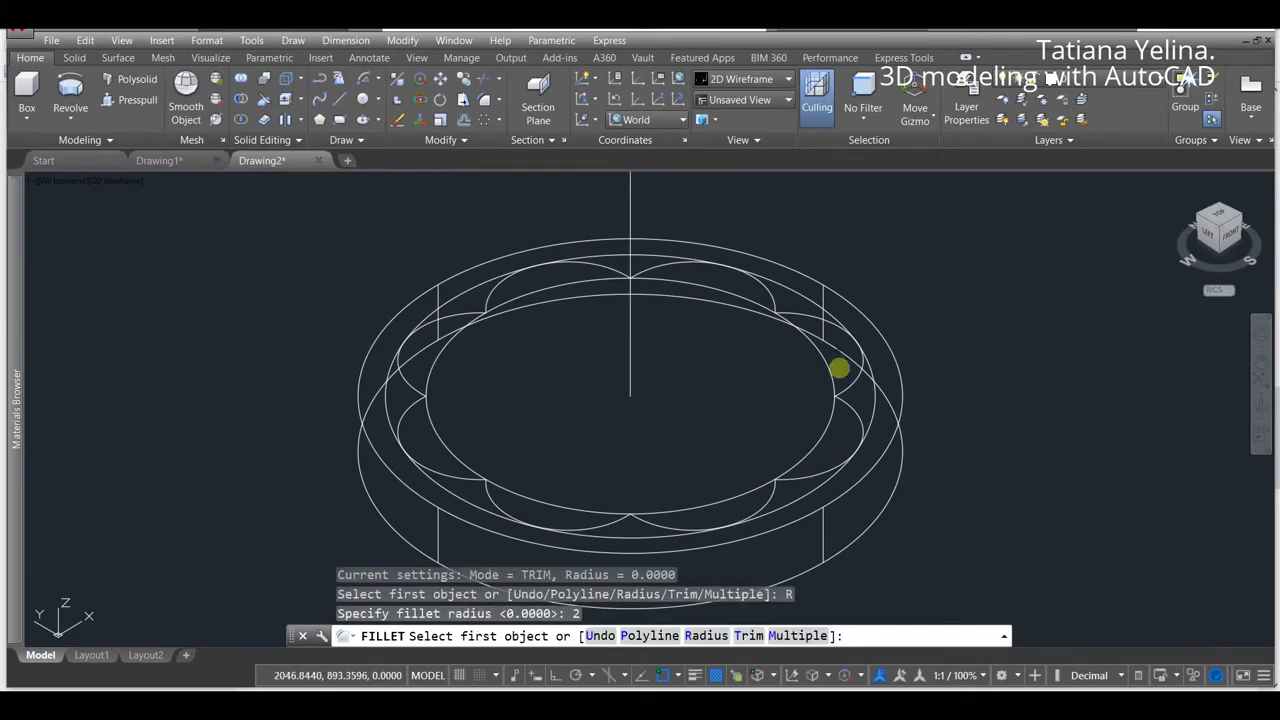
scroll(838, 368, up, 3)
scroll(808, 294, up, 3)
click(757, 391)
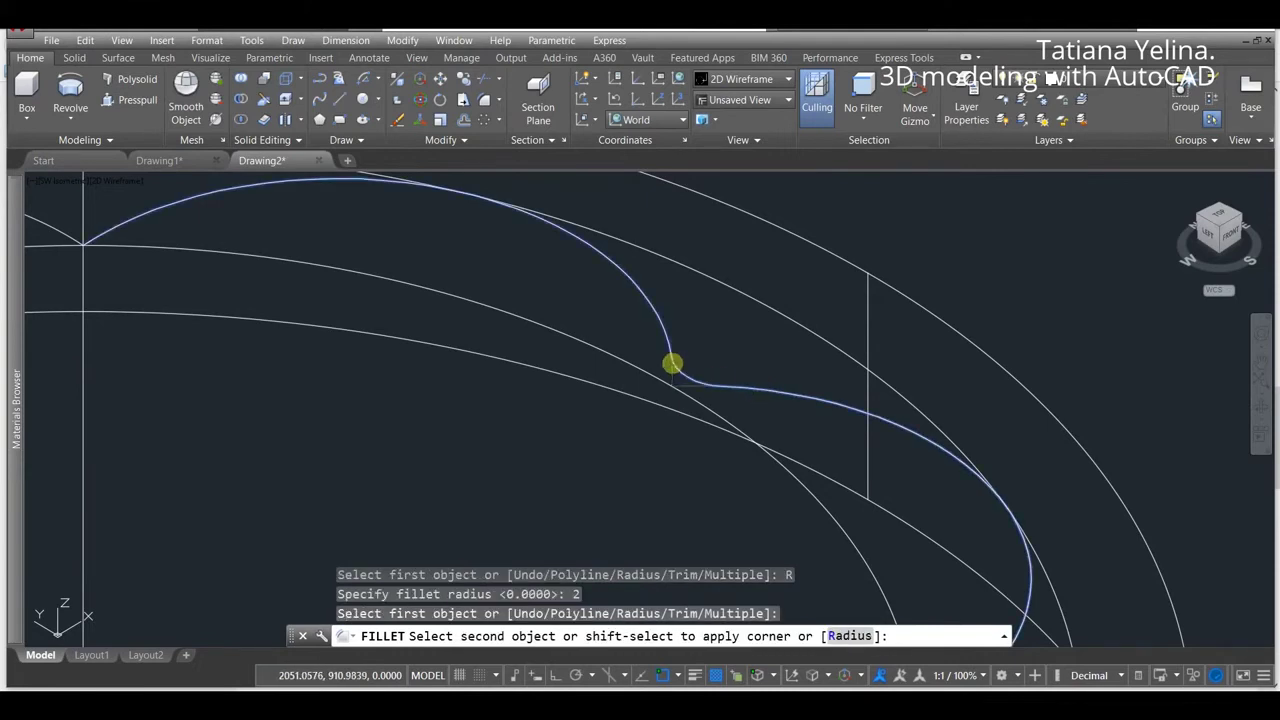
click(673, 364)
key(Return)
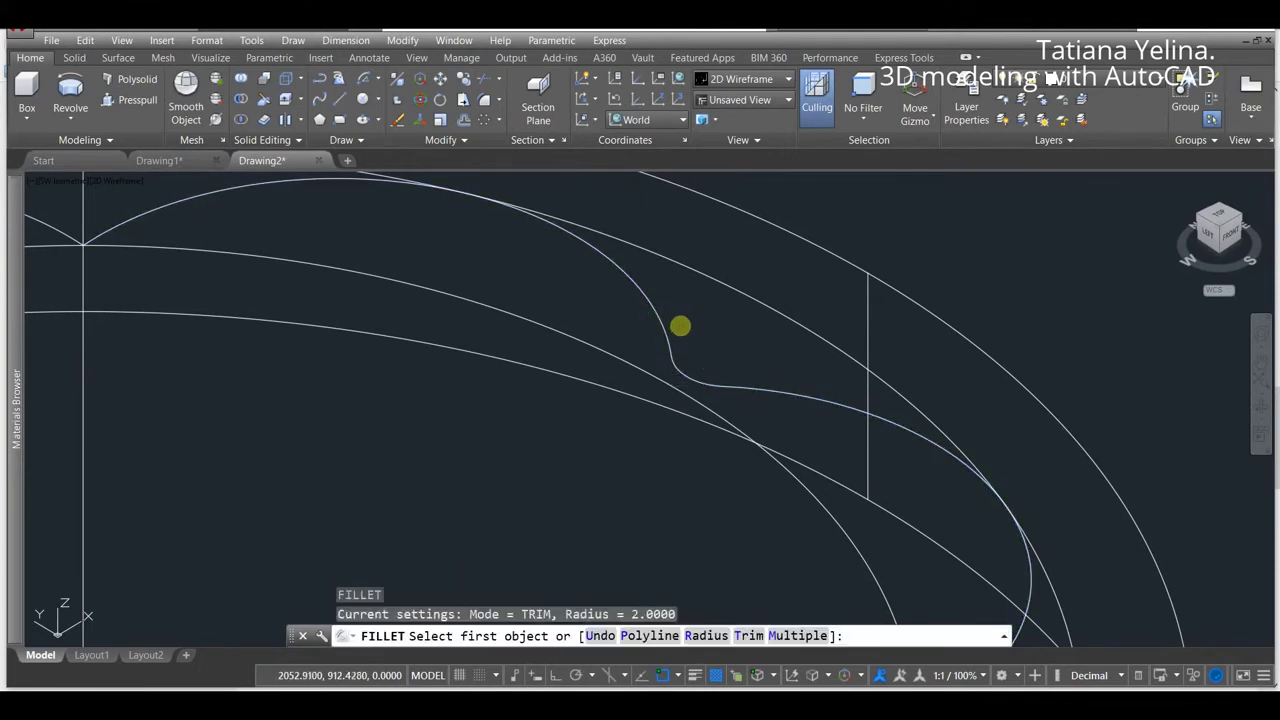
scroll(660, 322, down, 5)
scroll(445, 263, up, 4)
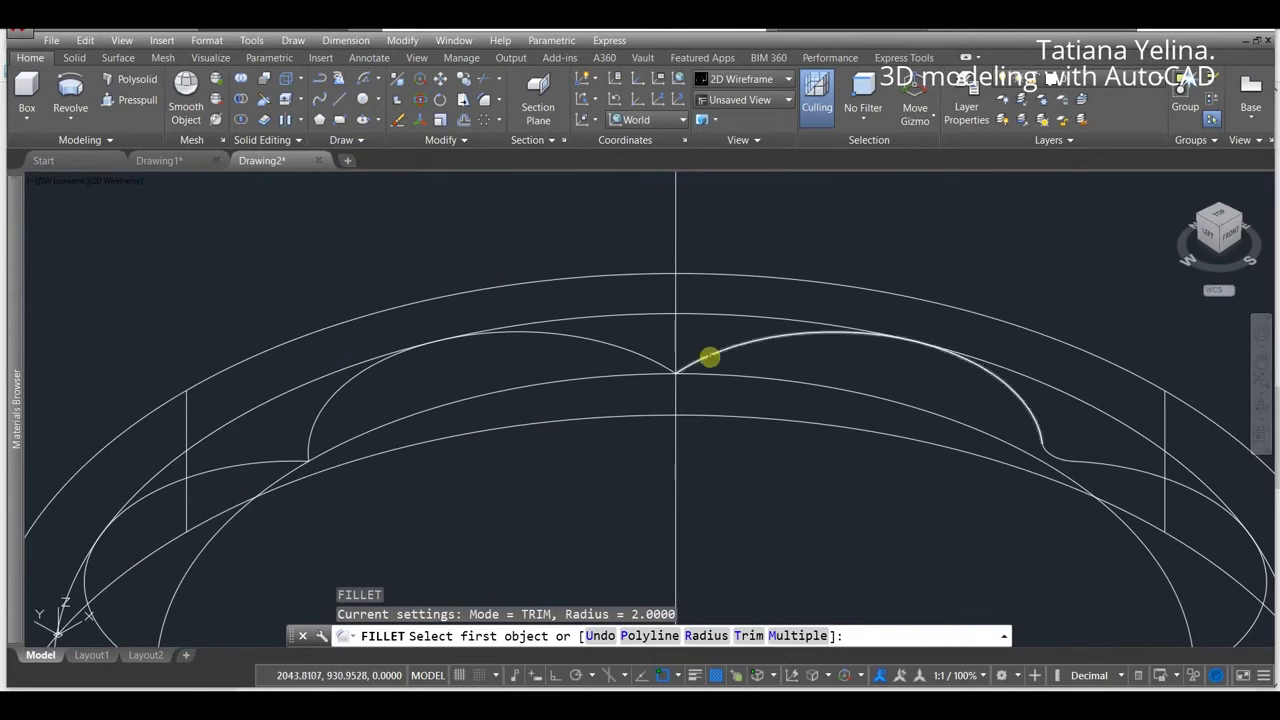
click(709, 357)
click(633, 350)
Step: Fillet three more arc joints on the left side of the ring
key(Return)
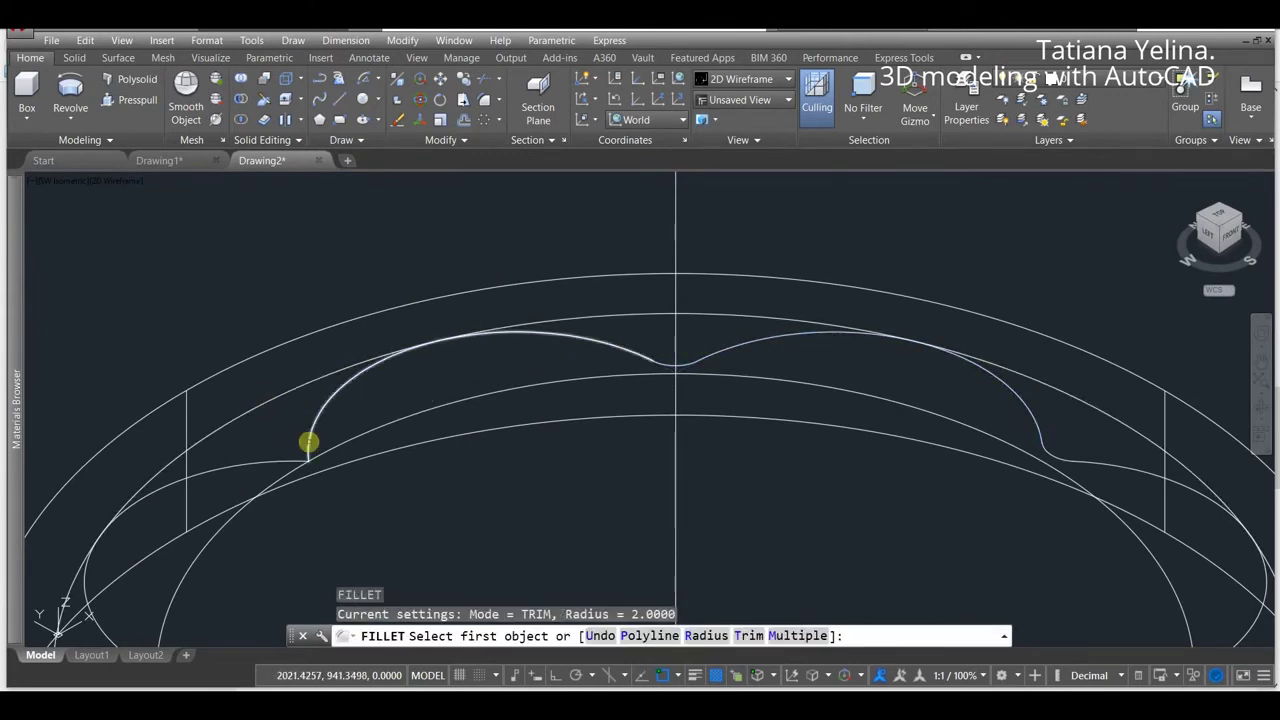
click(307, 445)
click(283, 460)
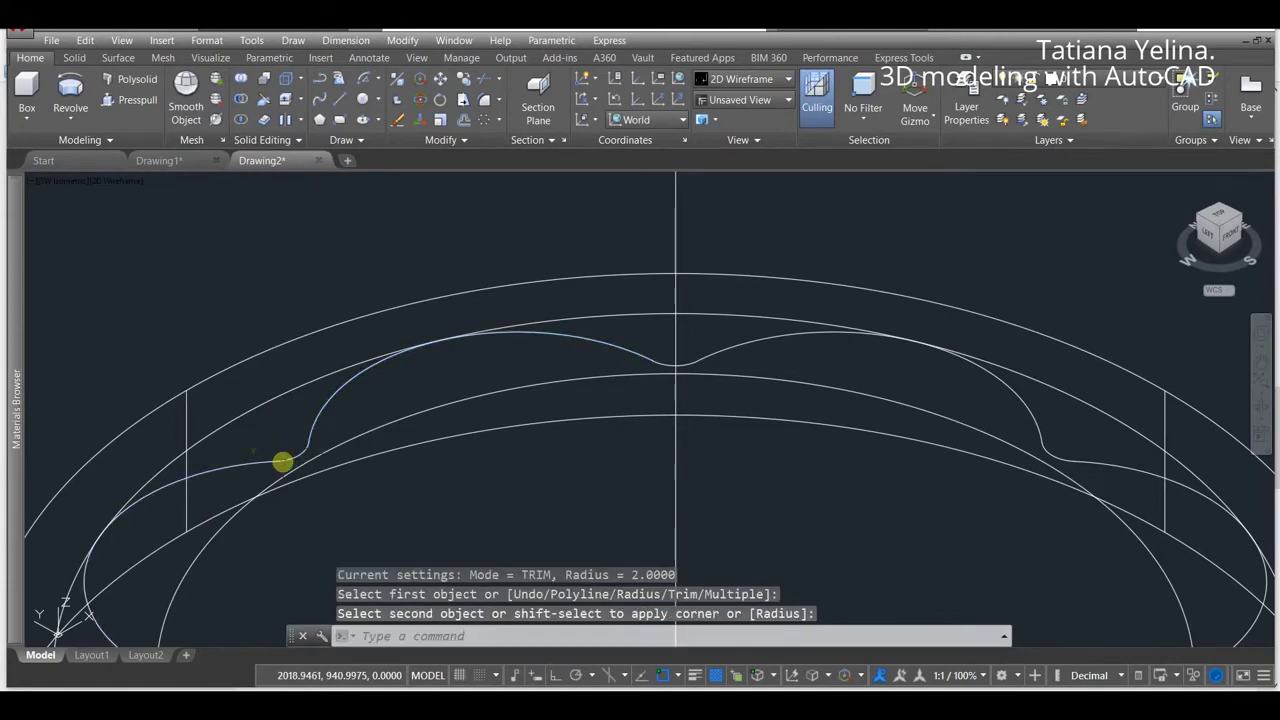
key(Return)
scroll(298, 420, down, 3)
scroll(277, 469, up, 4)
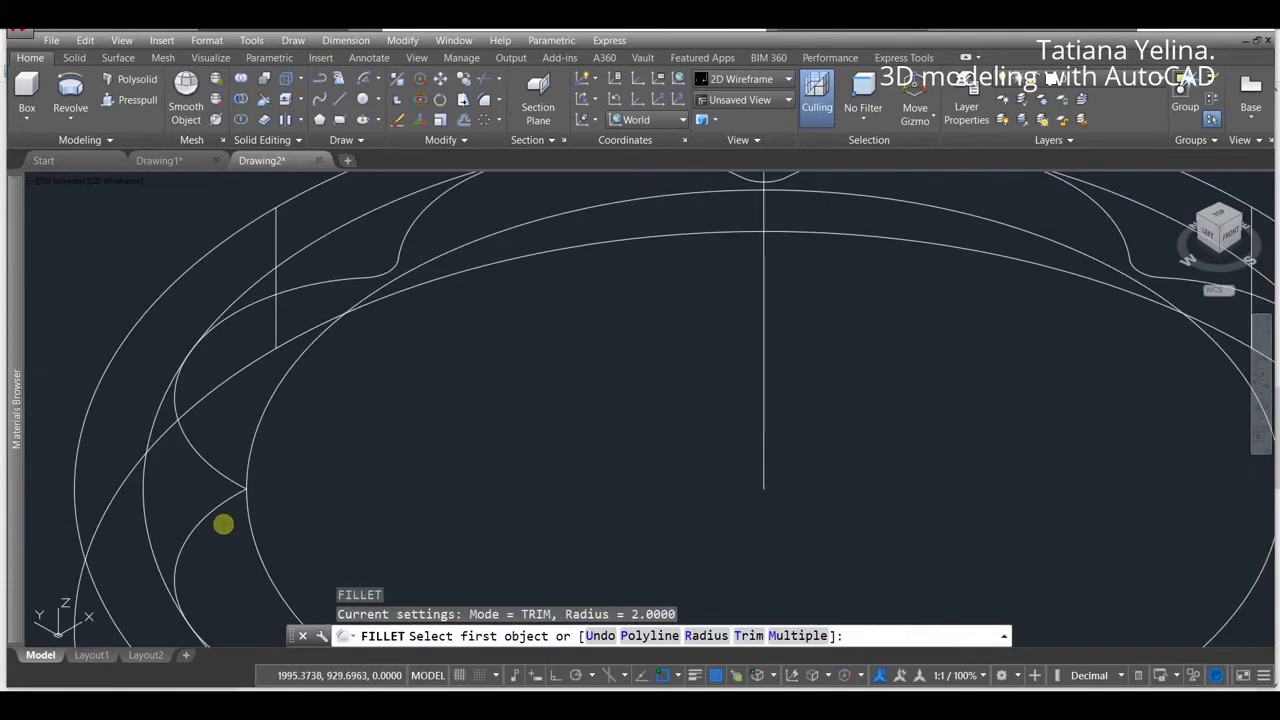
click(219, 483)
click(214, 508)
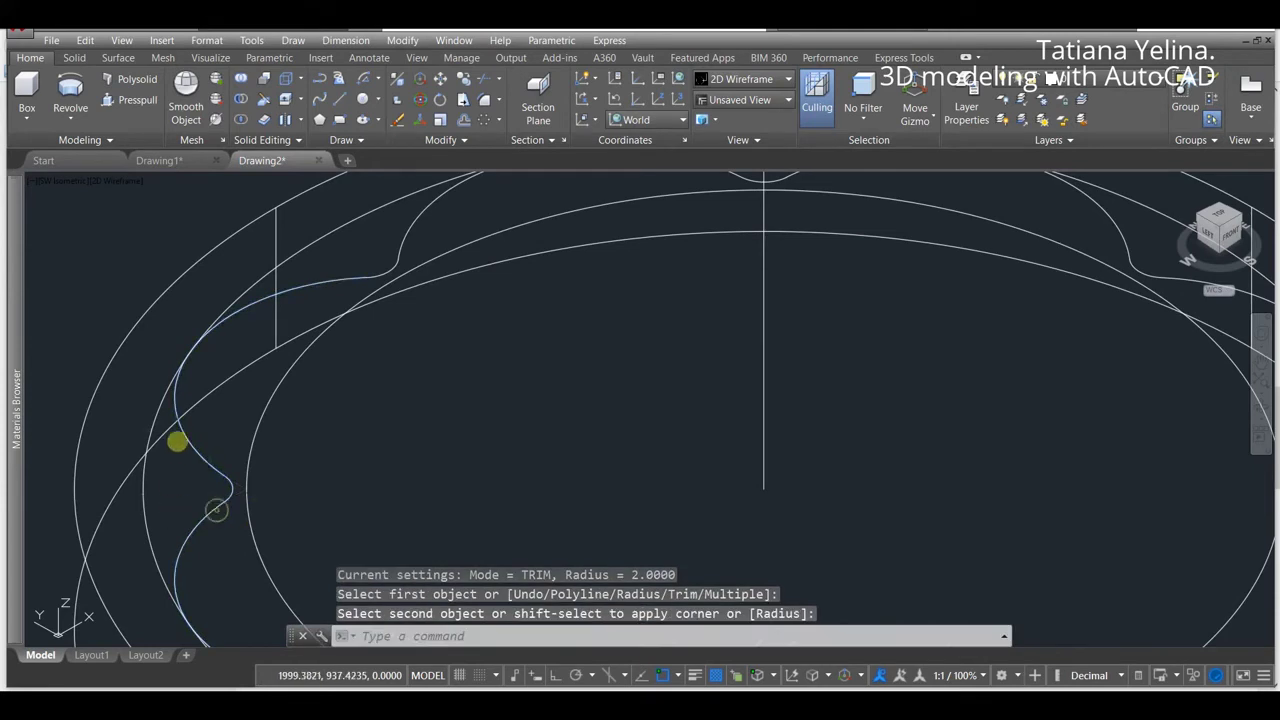
scroll(177, 437, down, 4)
key(Return)
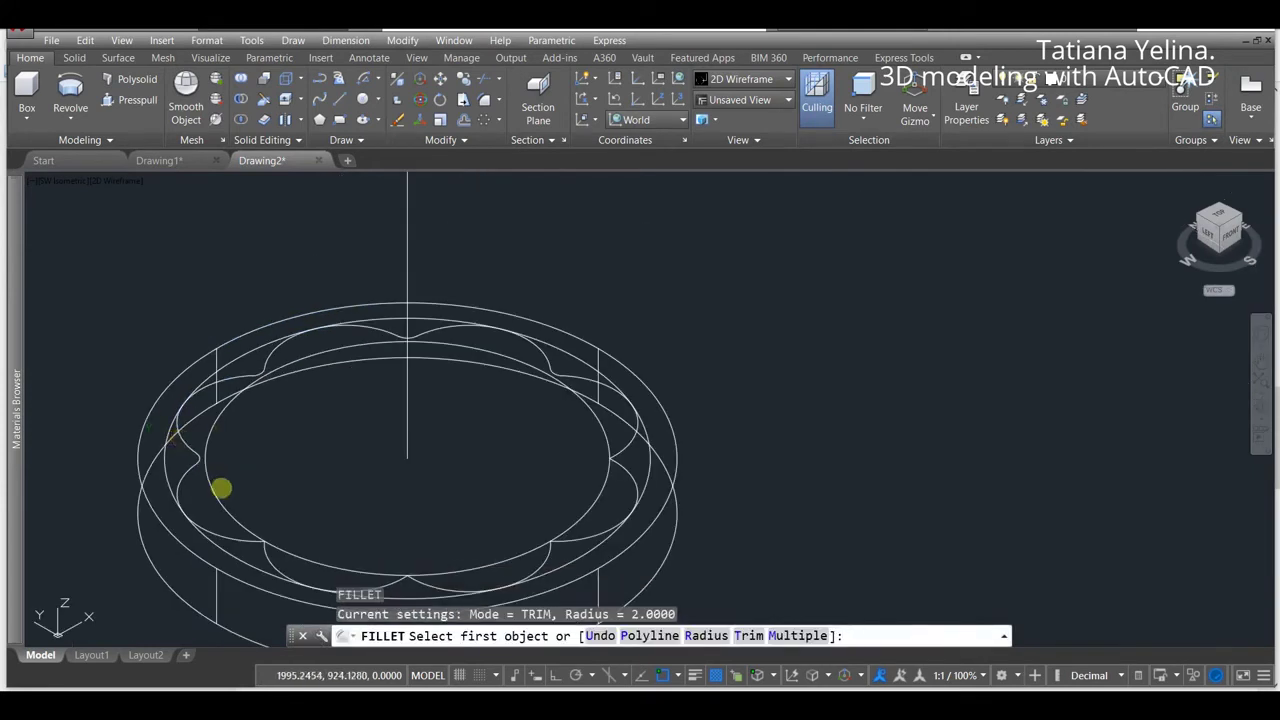
click(250, 540)
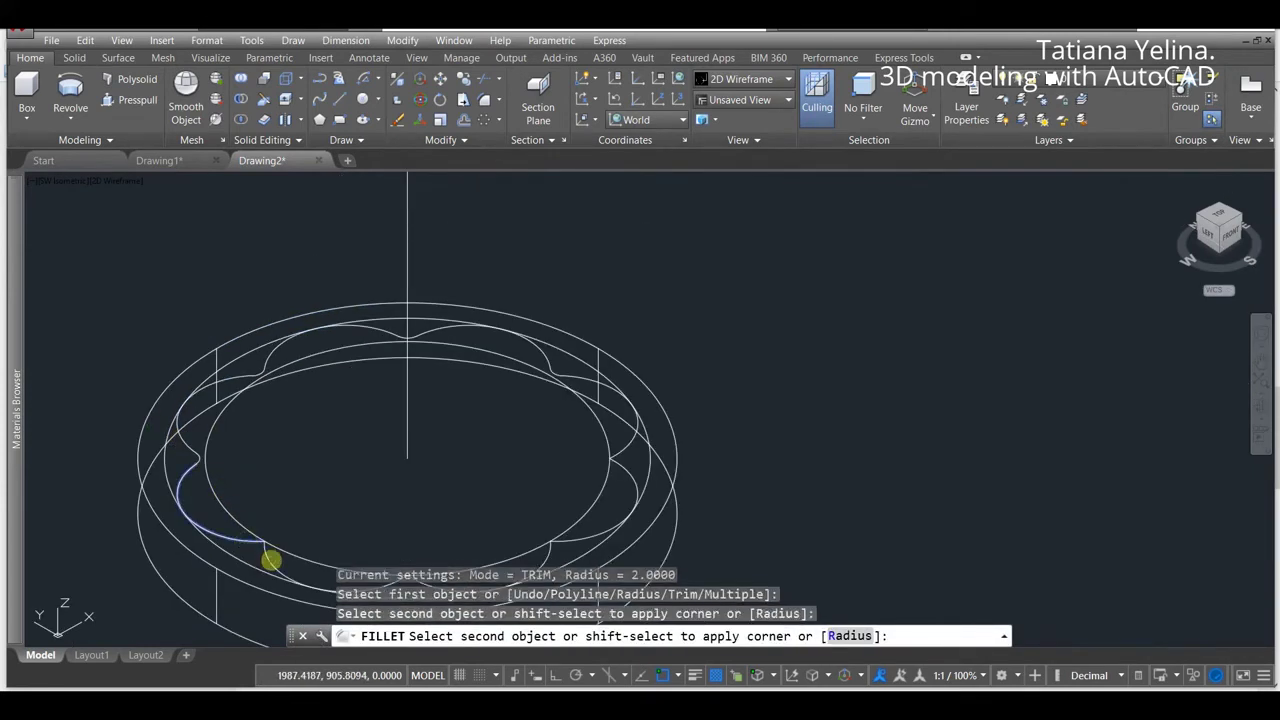
click(270, 561)
Step: Fillet the remaining front and right joints to finish rounding all cusps
scroll(240, 460, down, 3)
scroll(283, 517, up, 2)
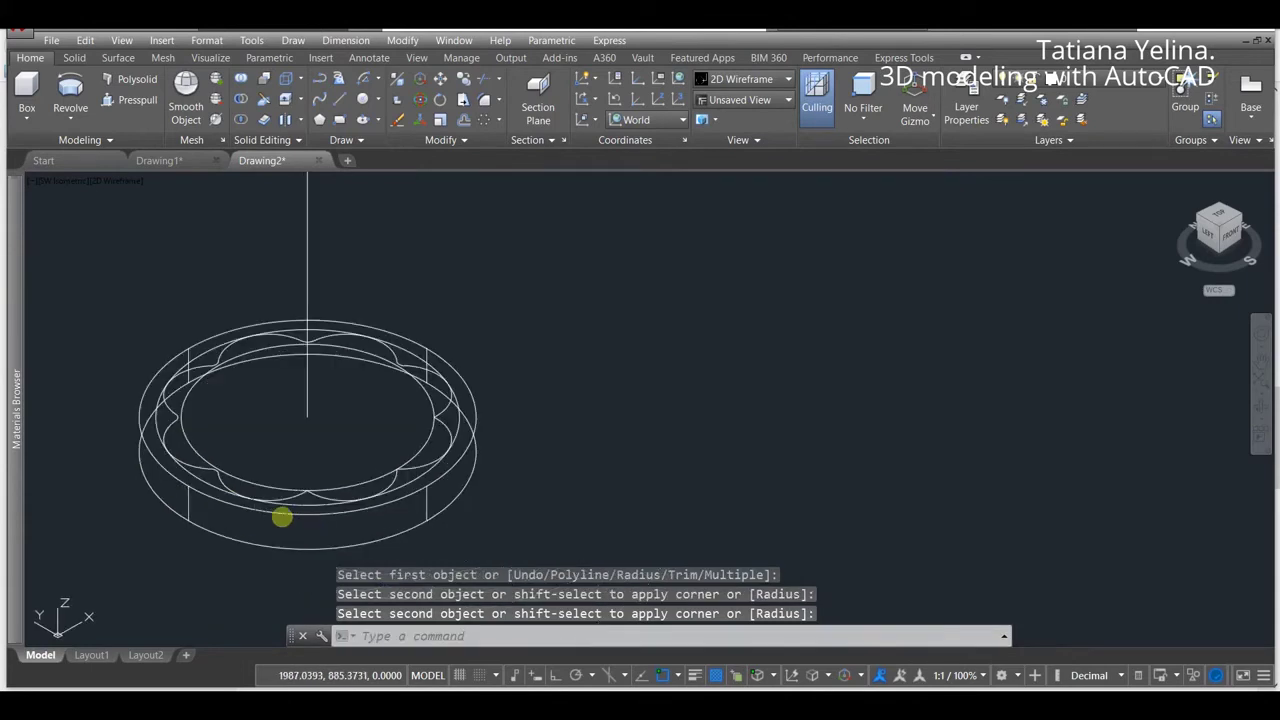
scroll(278, 515, up, 5)
key(Return)
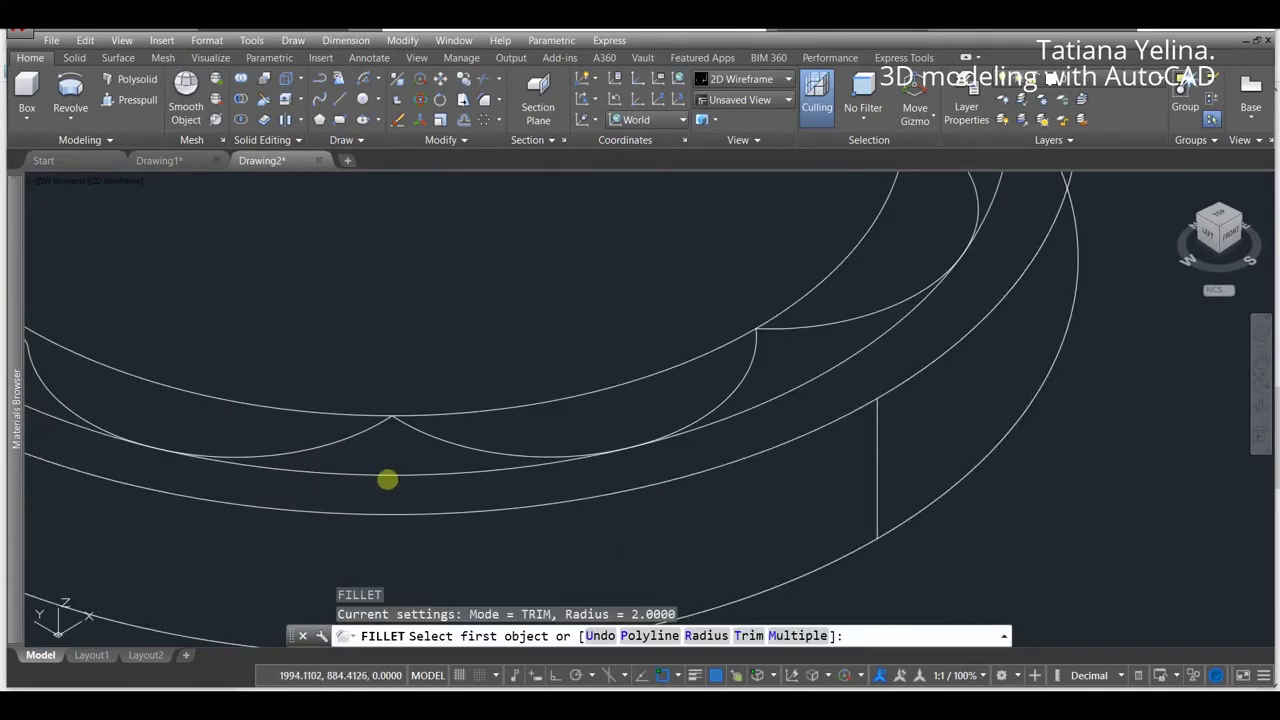
click(356, 437)
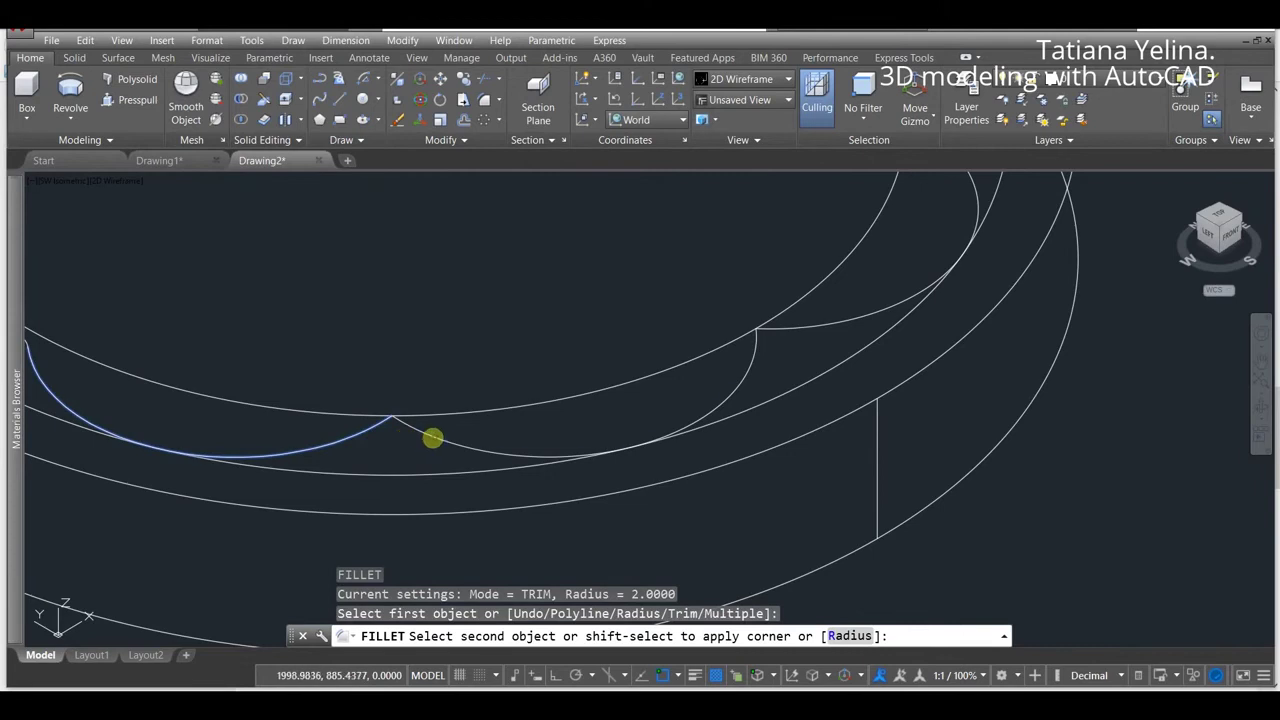
click(433, 438)
key(Return)
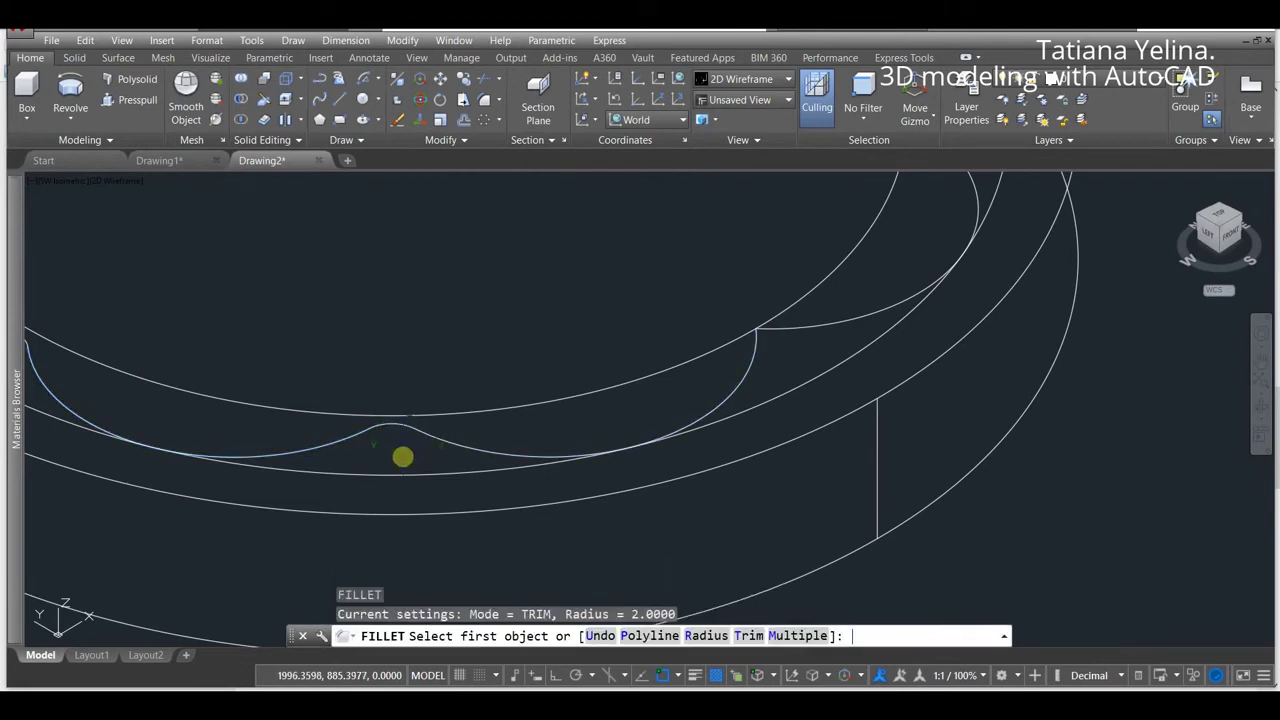
click(752, 364)
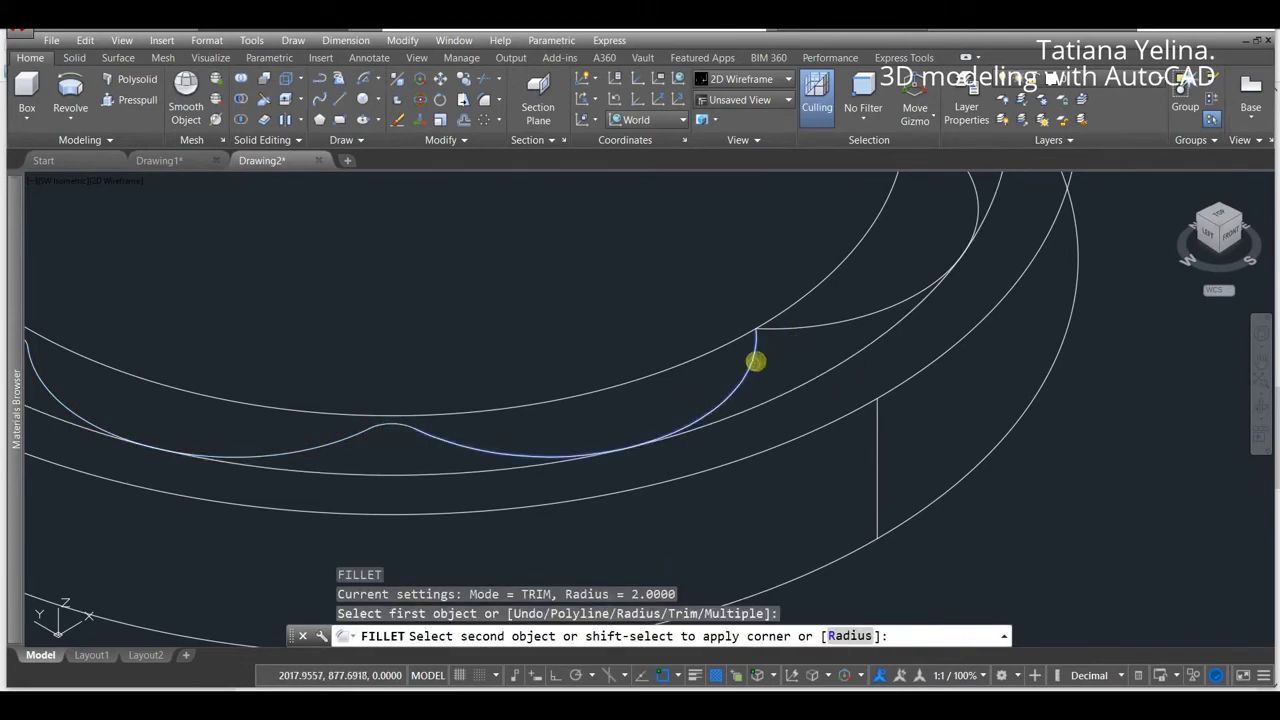
click(803, 328)
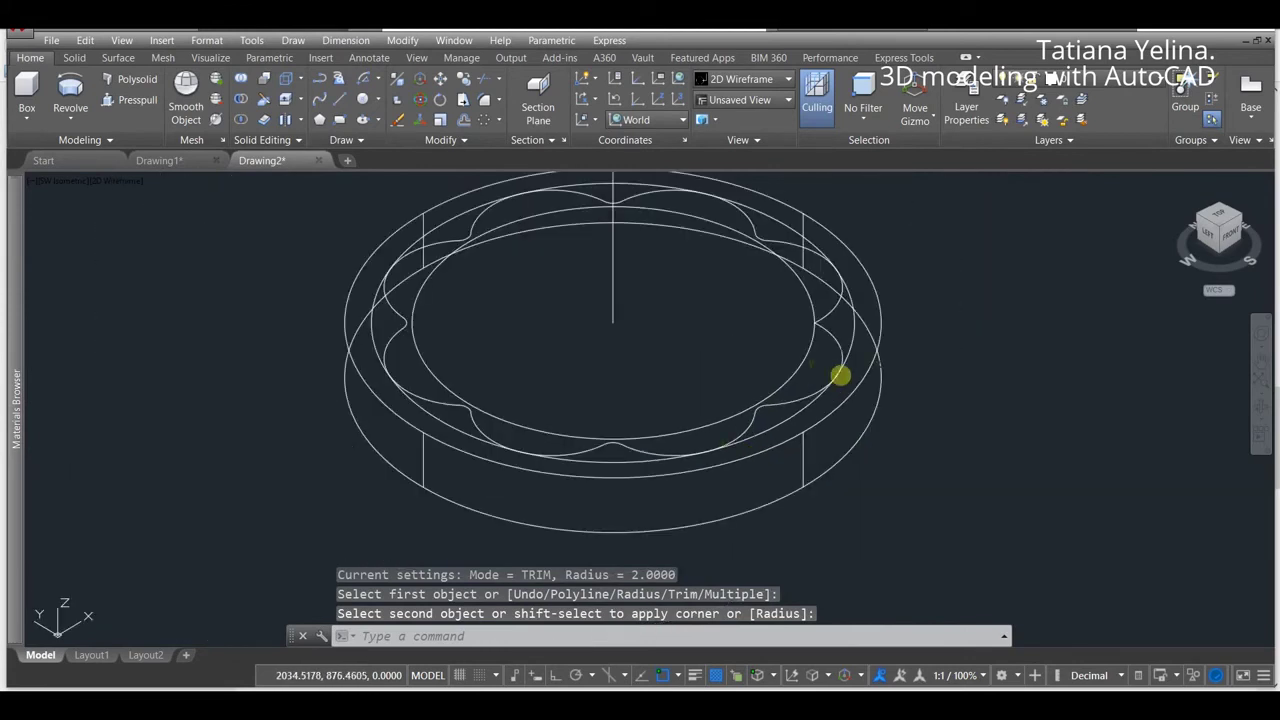
key(Return)
scroll(821, 290, up, 5)
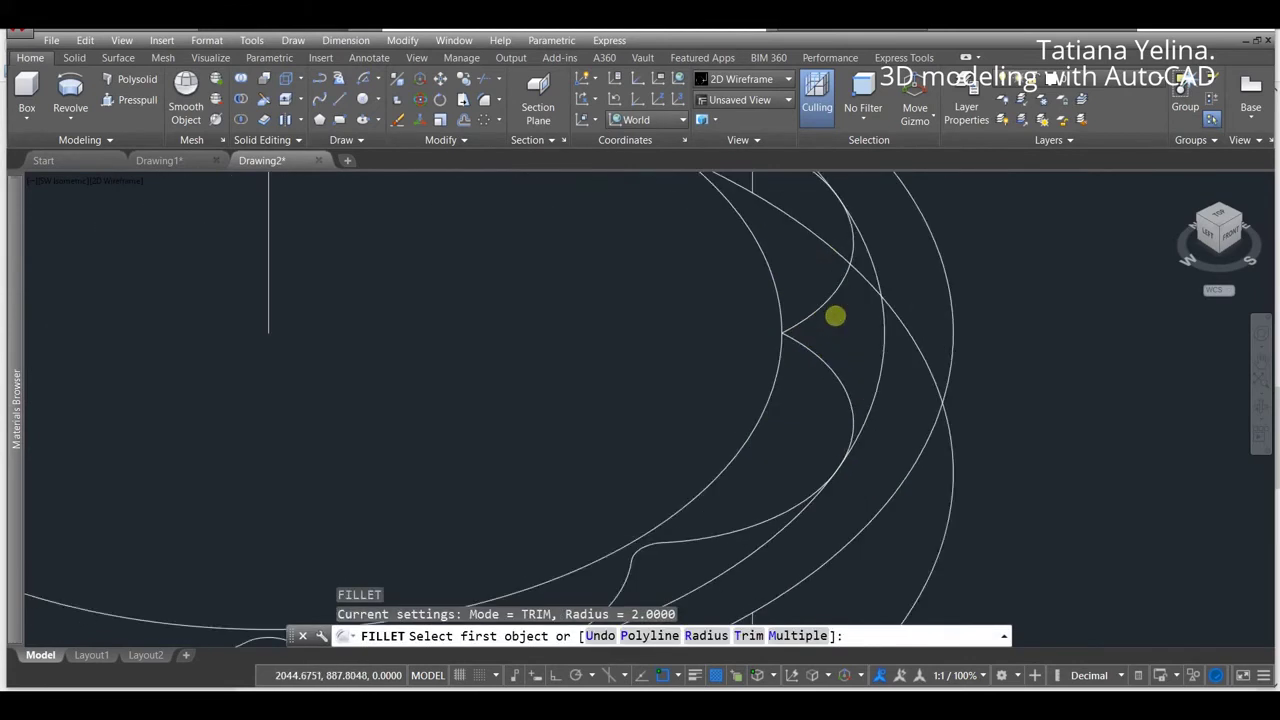
click(788, 360)
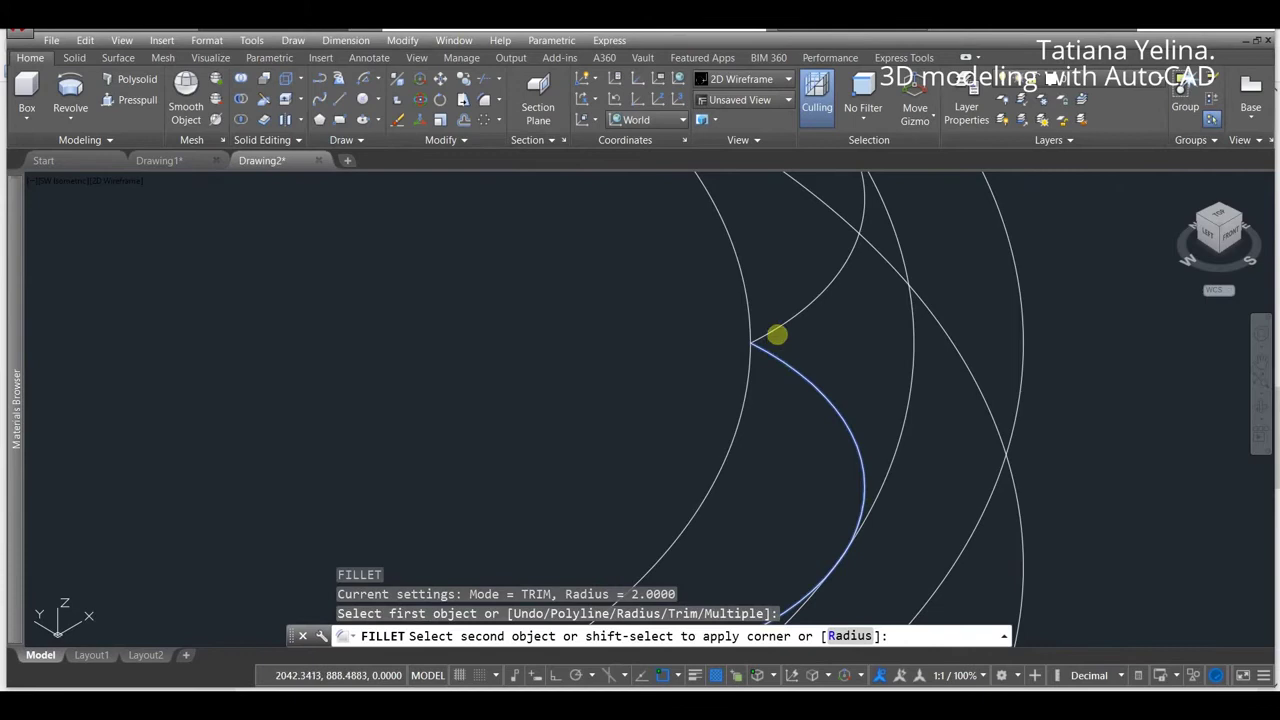
click(776, 331)
scroll(774, 329, down, 5)
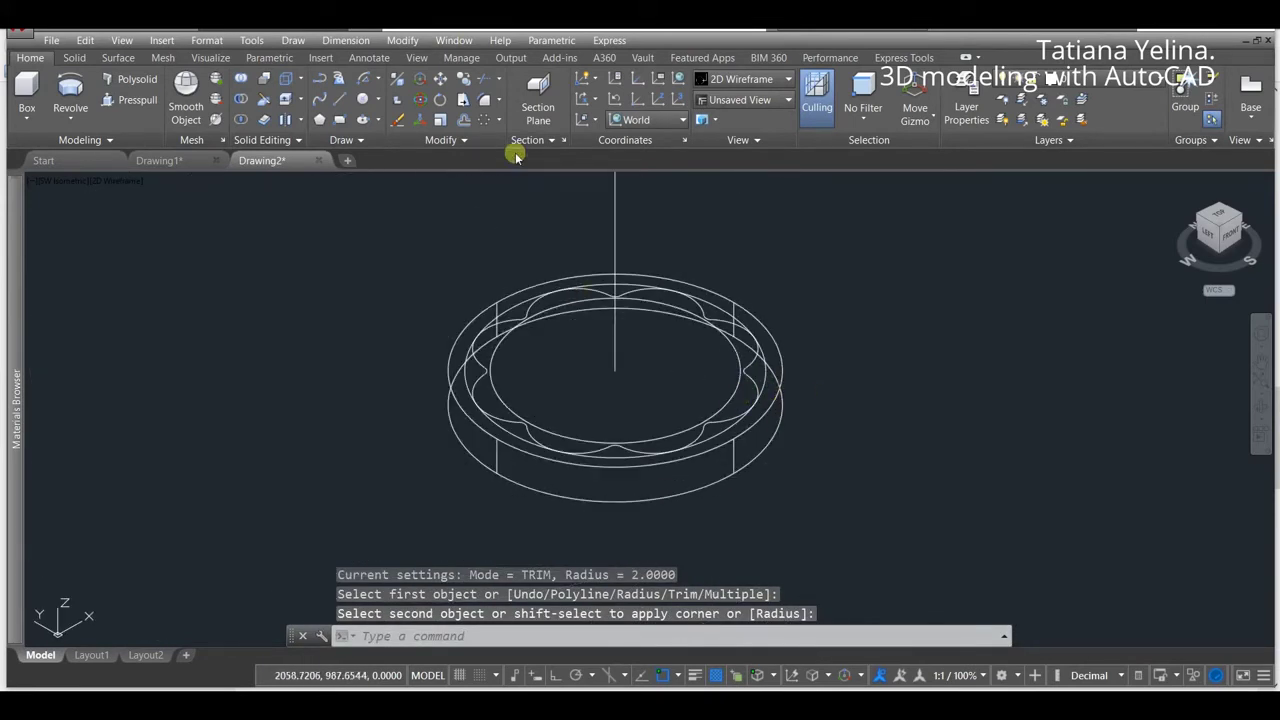
Step: Join the scalloped arcs and fillets into a single wavy polyline
click(464, 140)
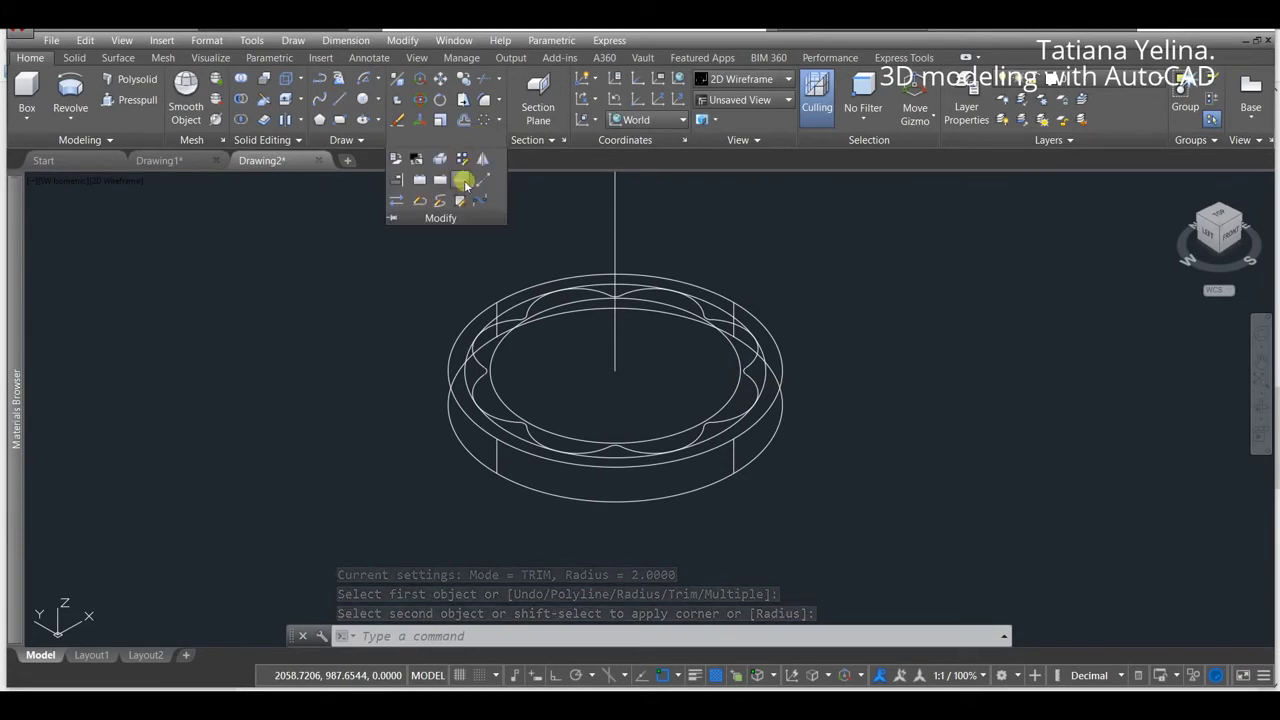
click(463, 181)
click(364, 234)
click(842, 528)
key(Return)
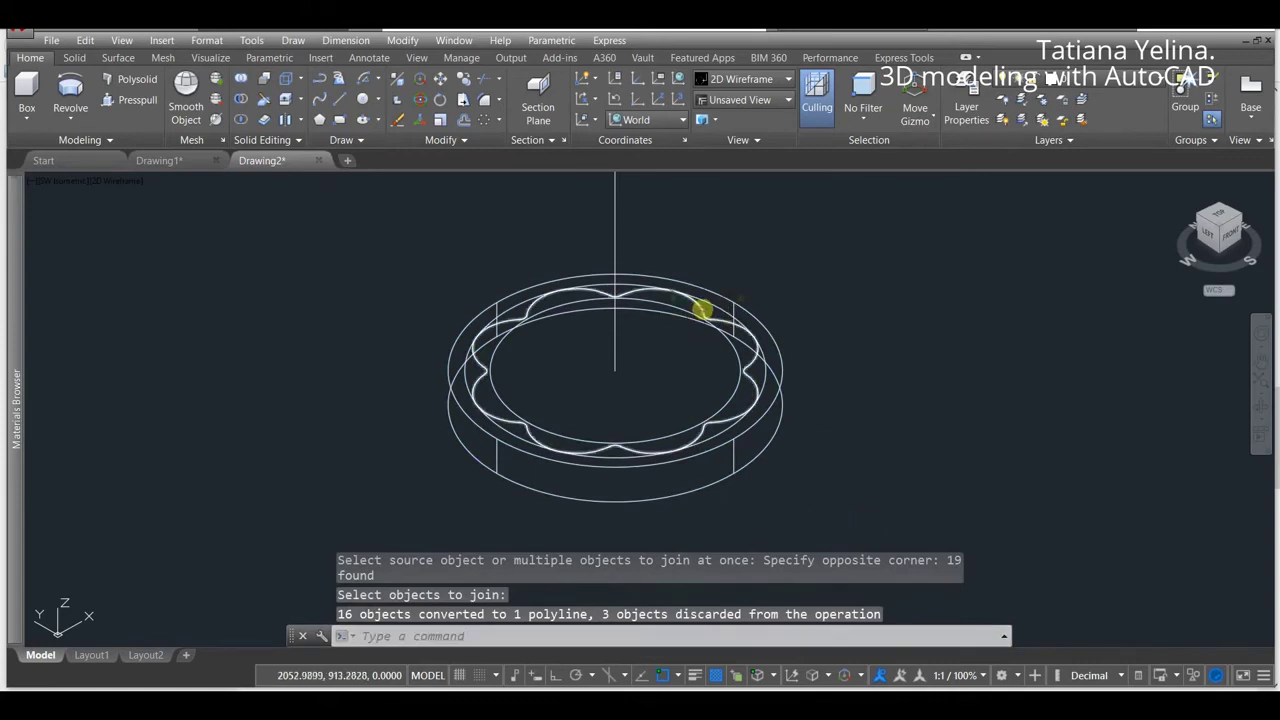
click(704, 310)
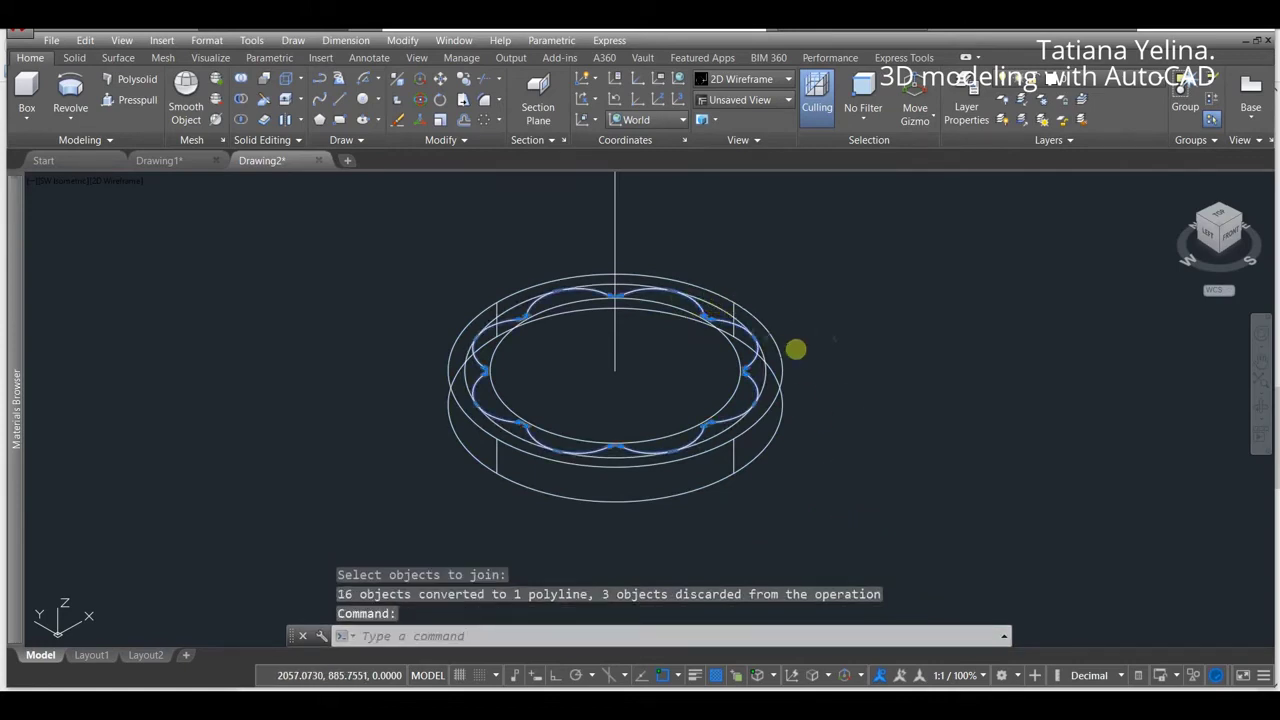
key(Escape)
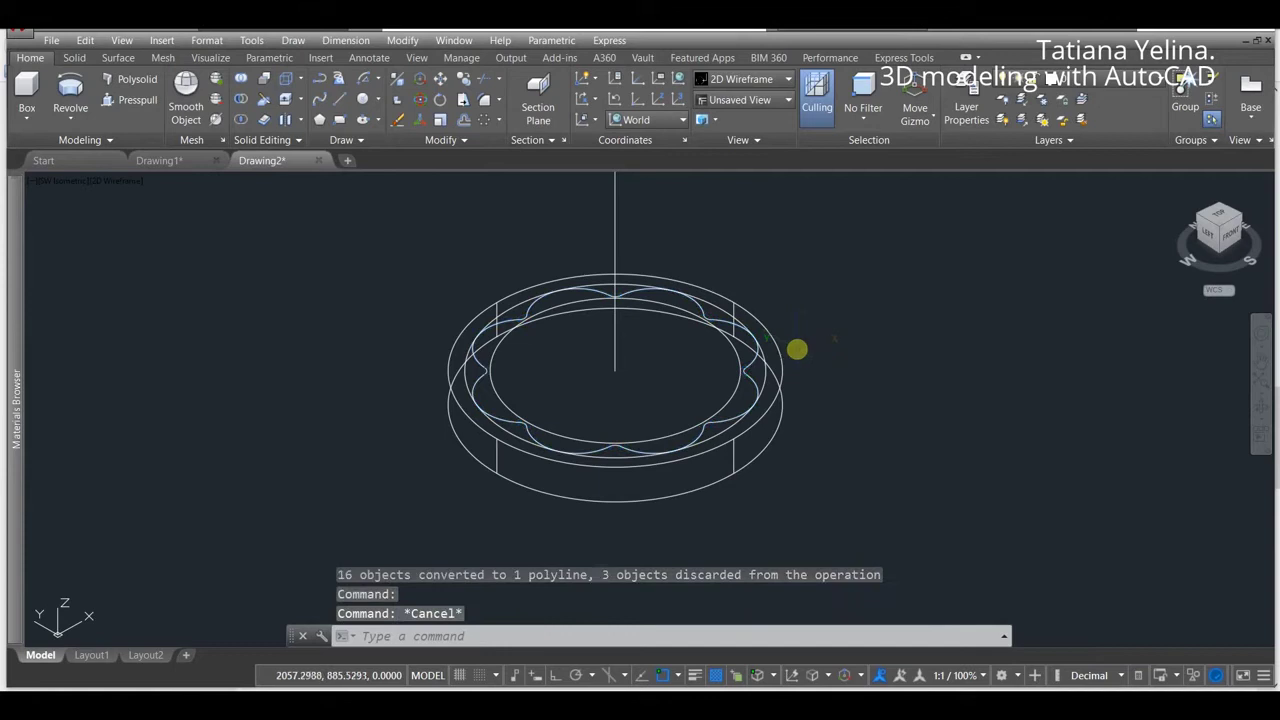
Step: Sweep the wavy profile up the vertical axis line with a 720° twist
click(70, 118)
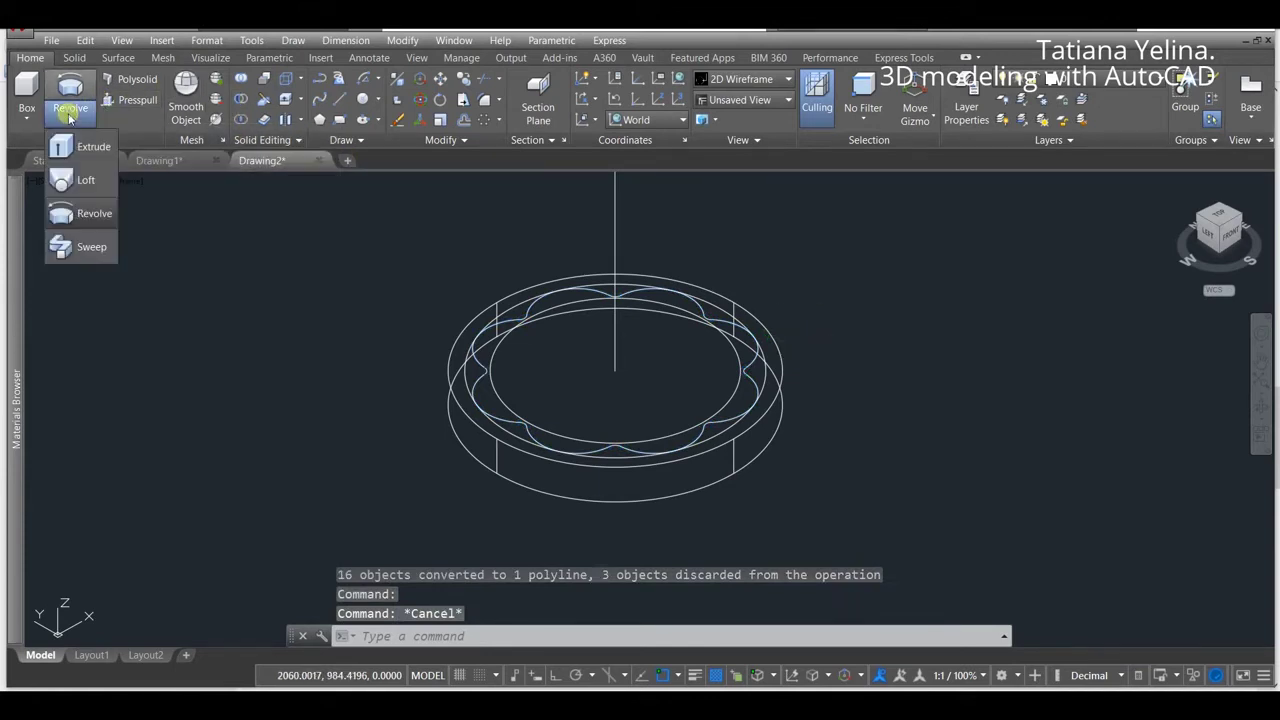
click(88, 246)
scroll(540, 413, up, 2)
scroll(540, 413, up, 2)
click(510, 467)
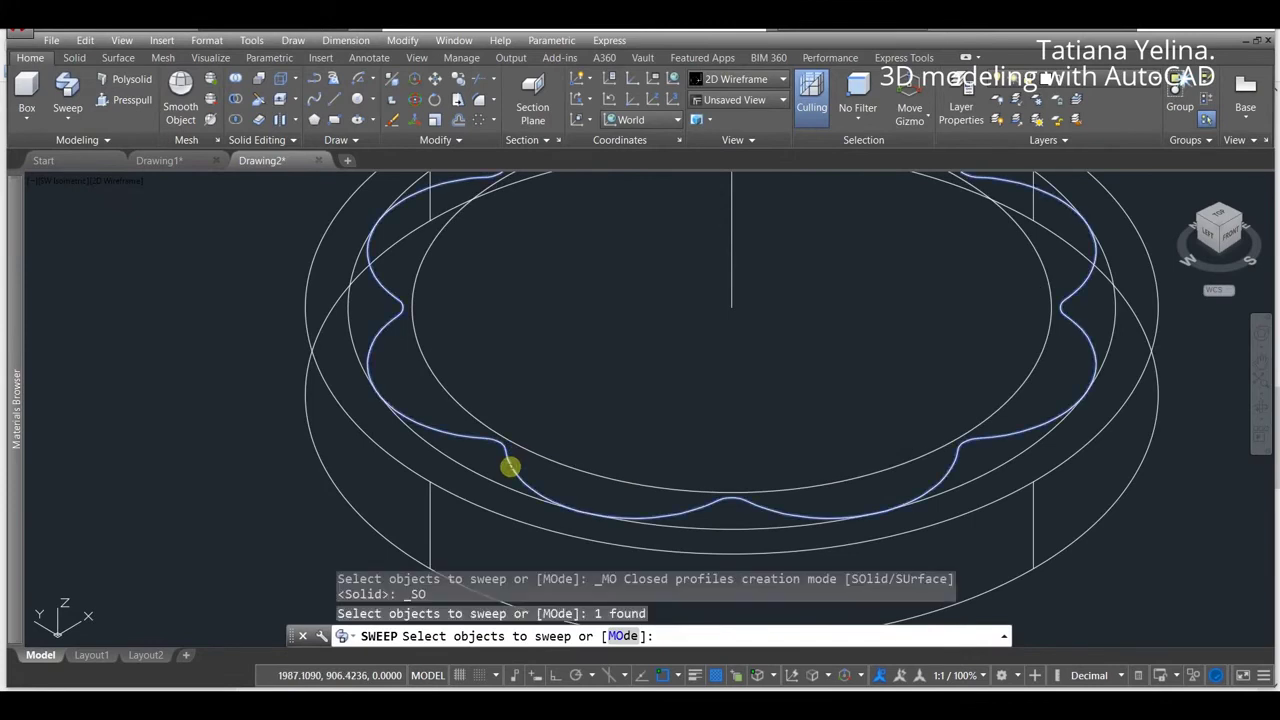
key(Return)
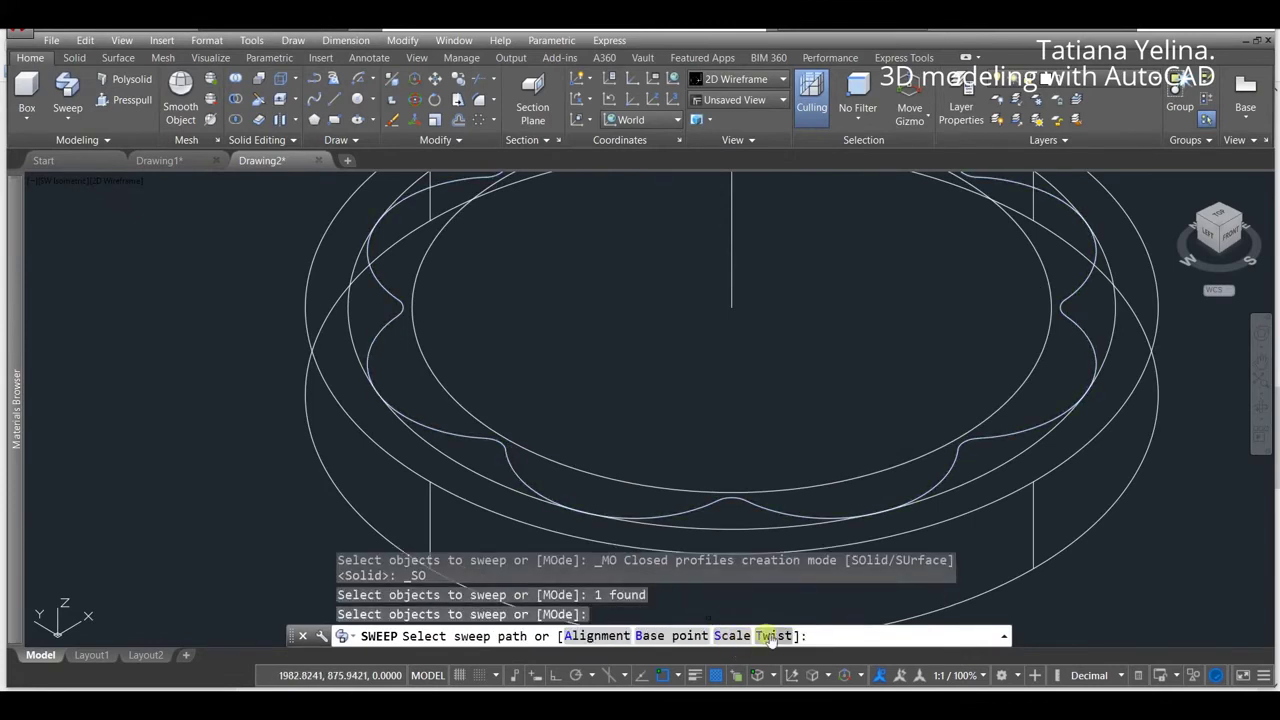
click(768, 636)
text(7)
key(Return)
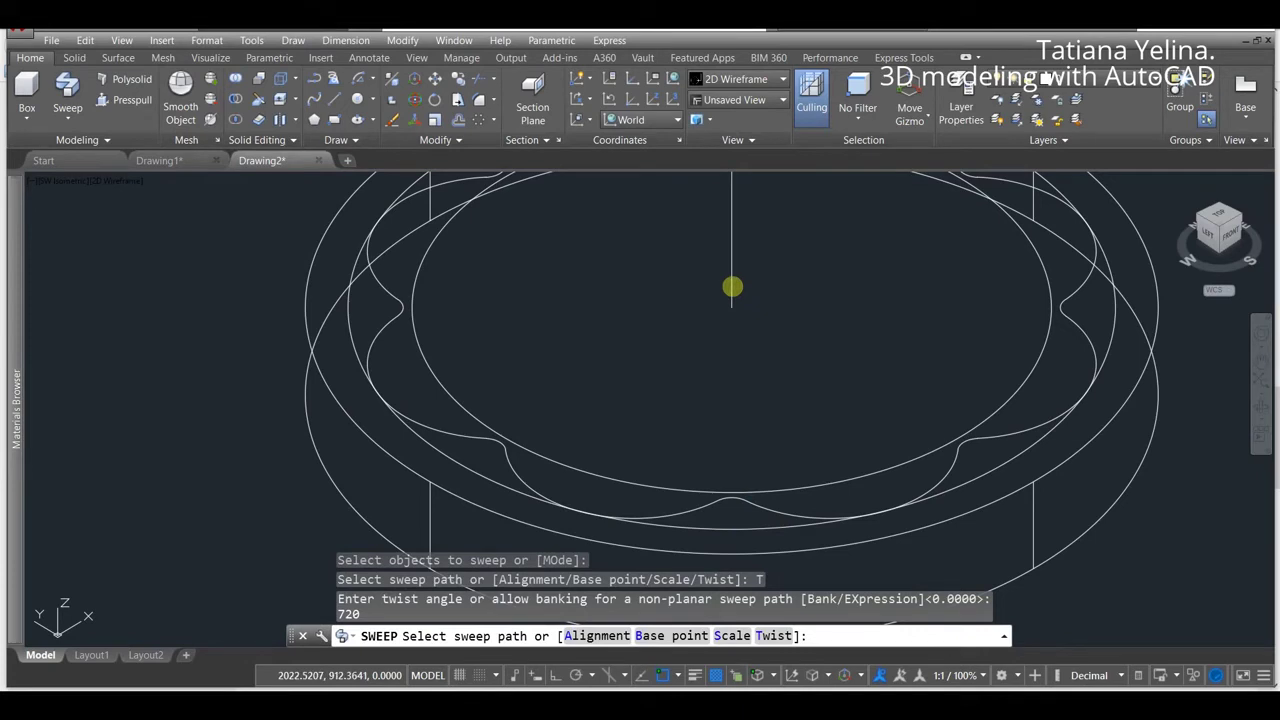
click(732, 287)
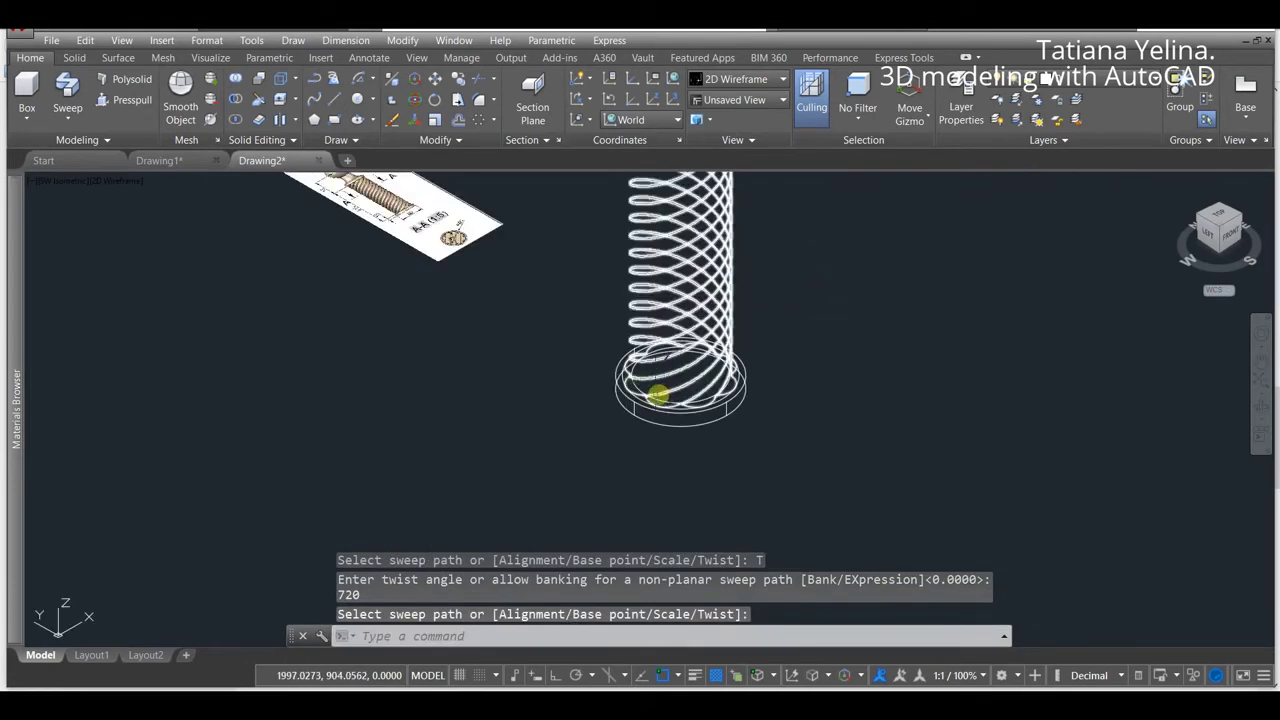
click(113, 185)
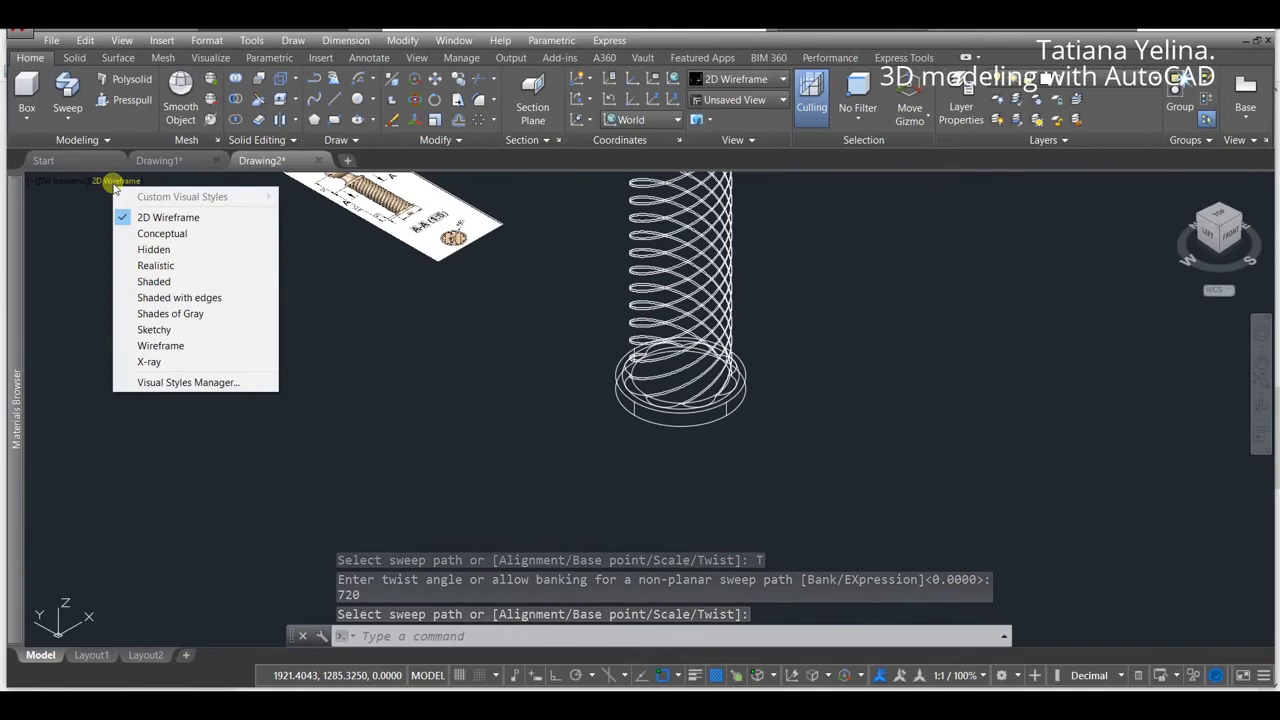
Step: Change the visual style to Wireframe and select the twisted spring shaft
click(155, 265)
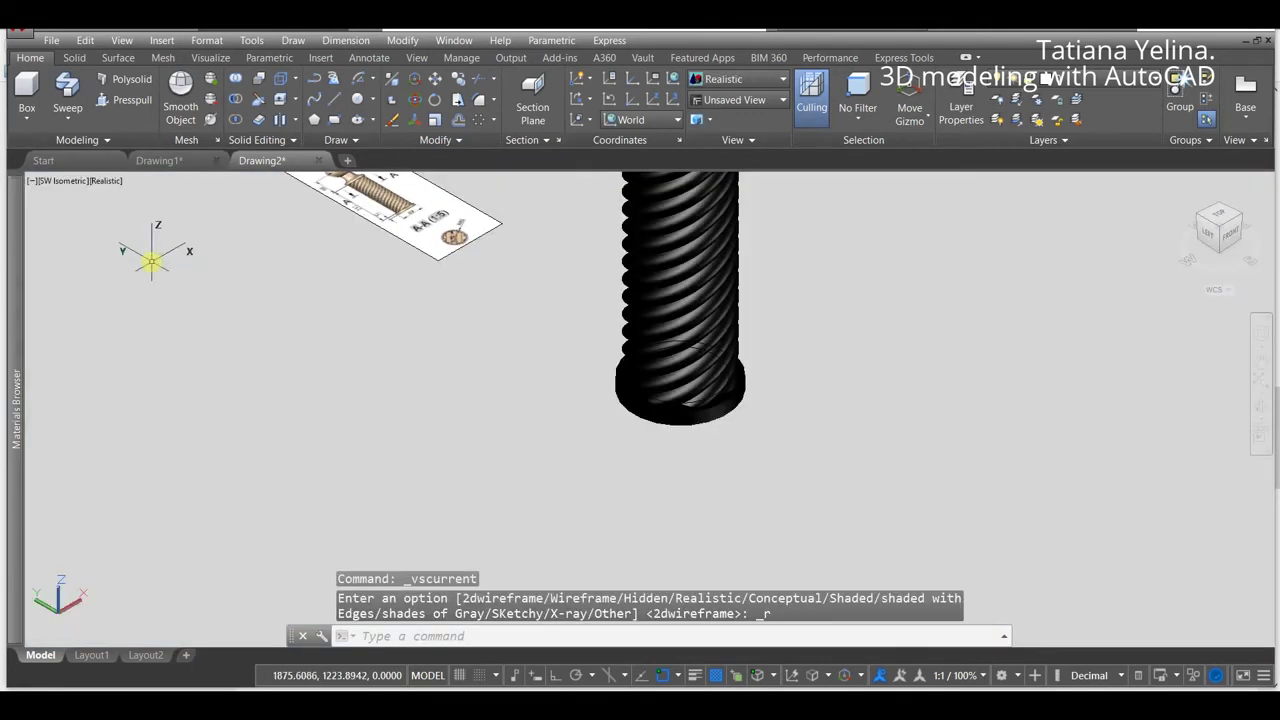
scroll(380, 505, down, 3)
scroll(389, 476, up, 2)
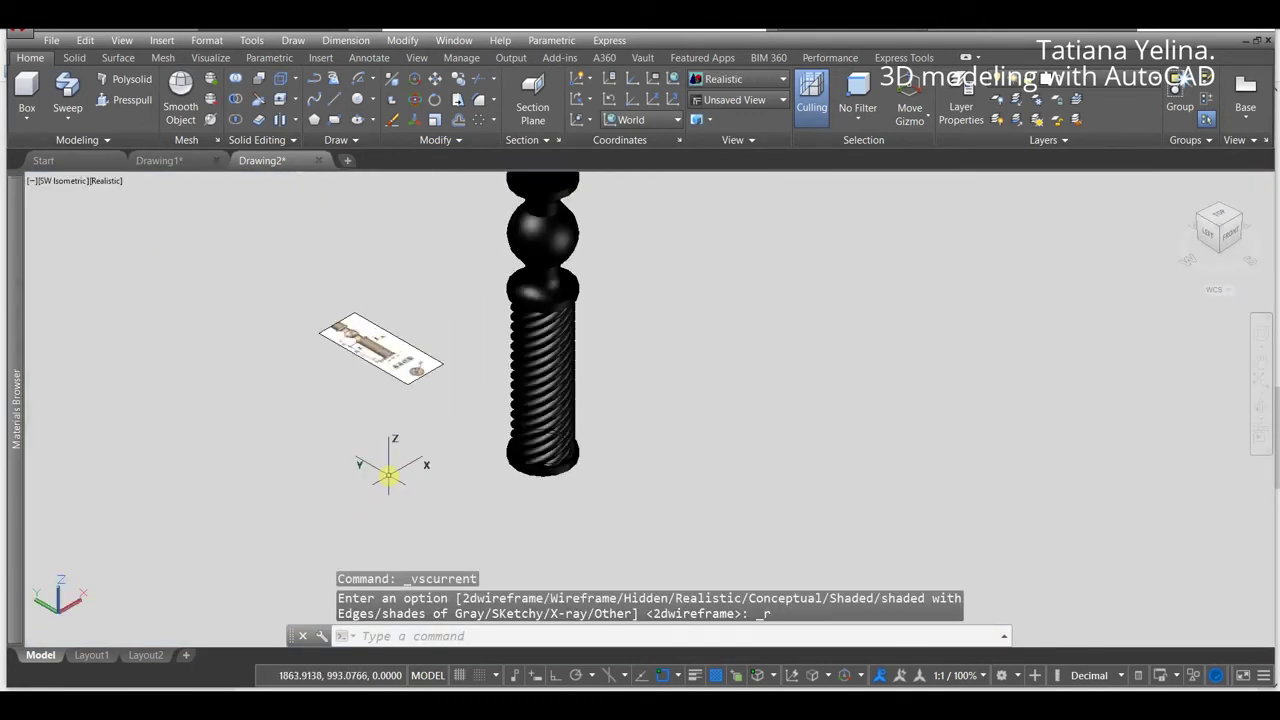
click(110, 183)
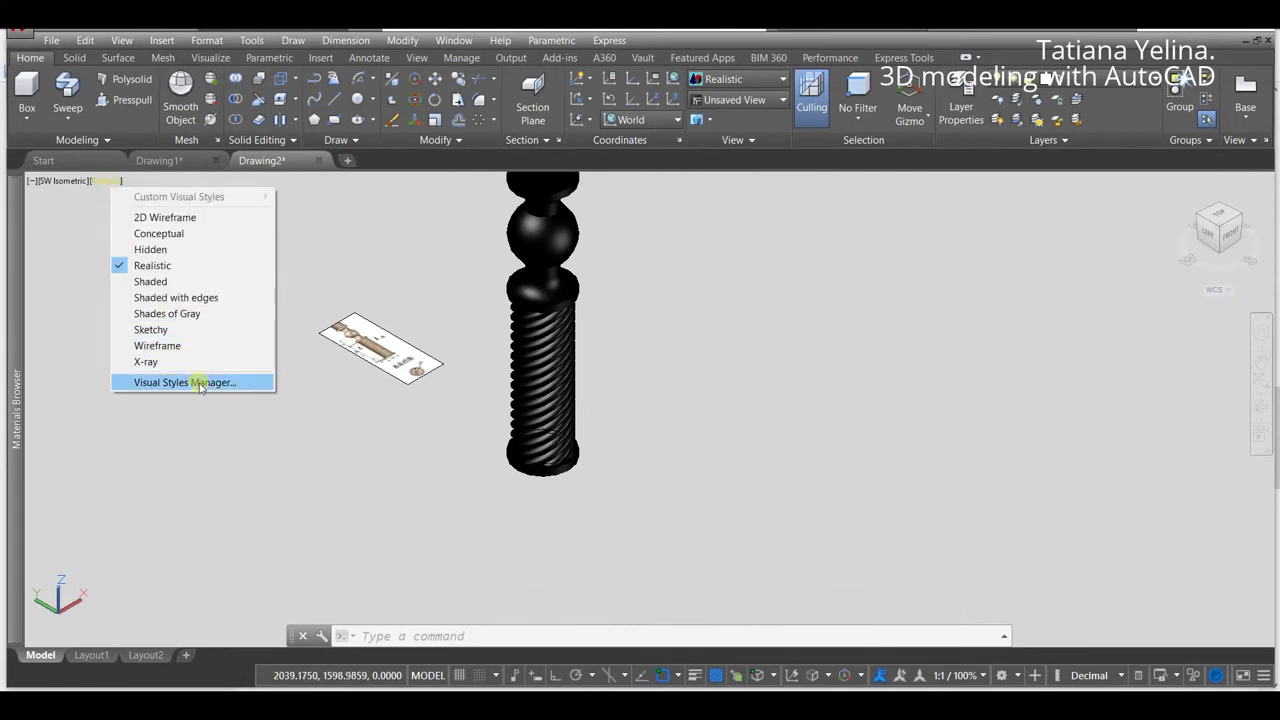
click(206, 346)
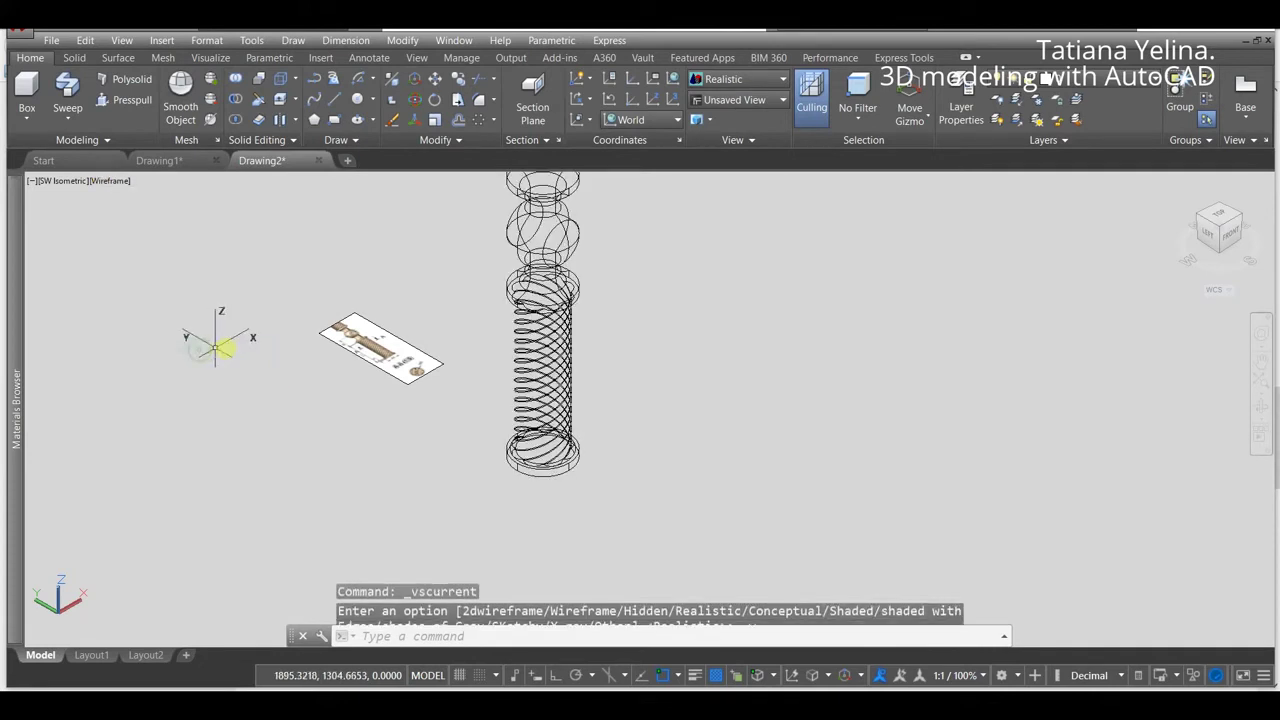
click(583, 391)
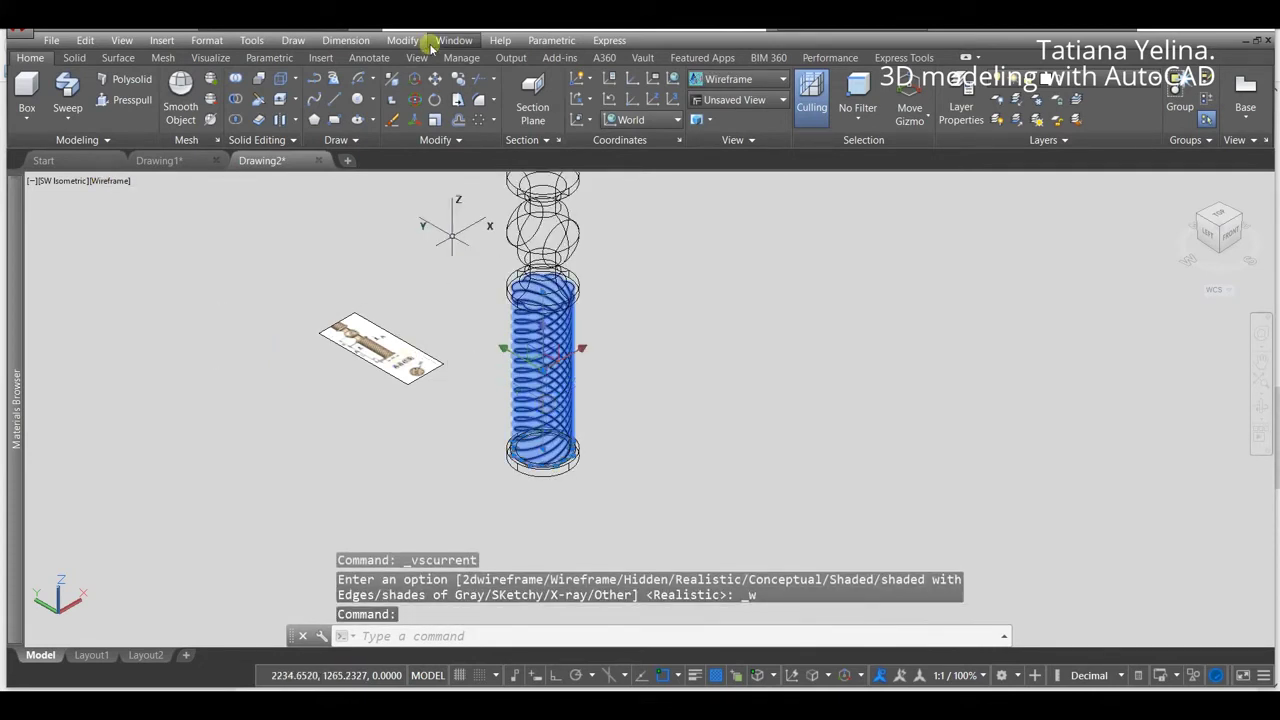
Step: Copy the twisted spring from its bottom centre onto the top of the upper bulb
click(459, 79)
scroll(565, 420, up, 4)
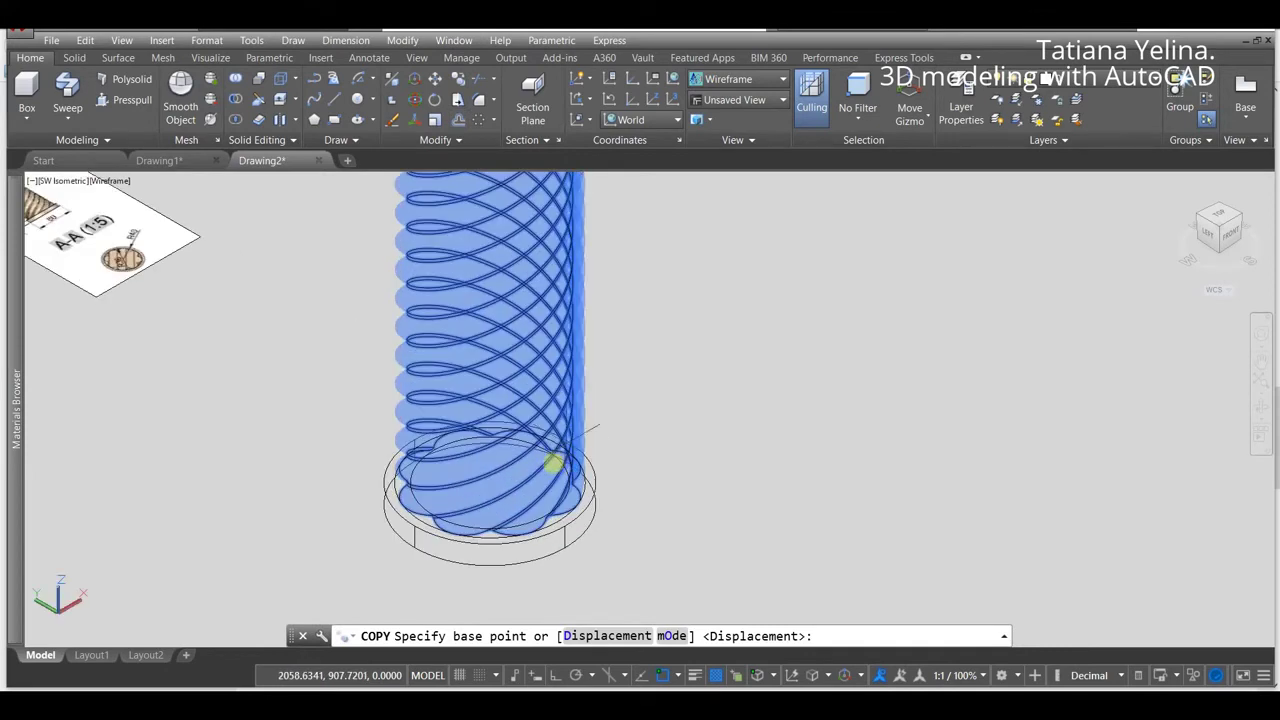
scroll(551, 457, up, 2)
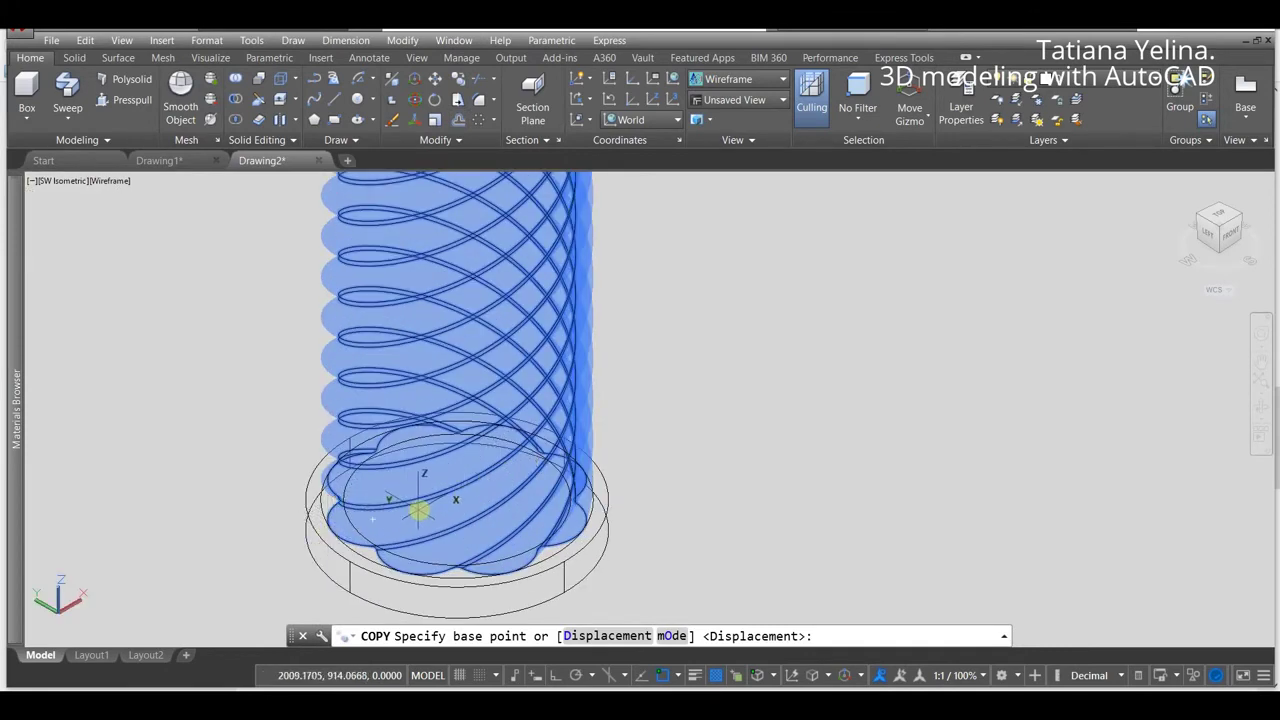
click(462, 497)
scroll(455, 500, down, 5)
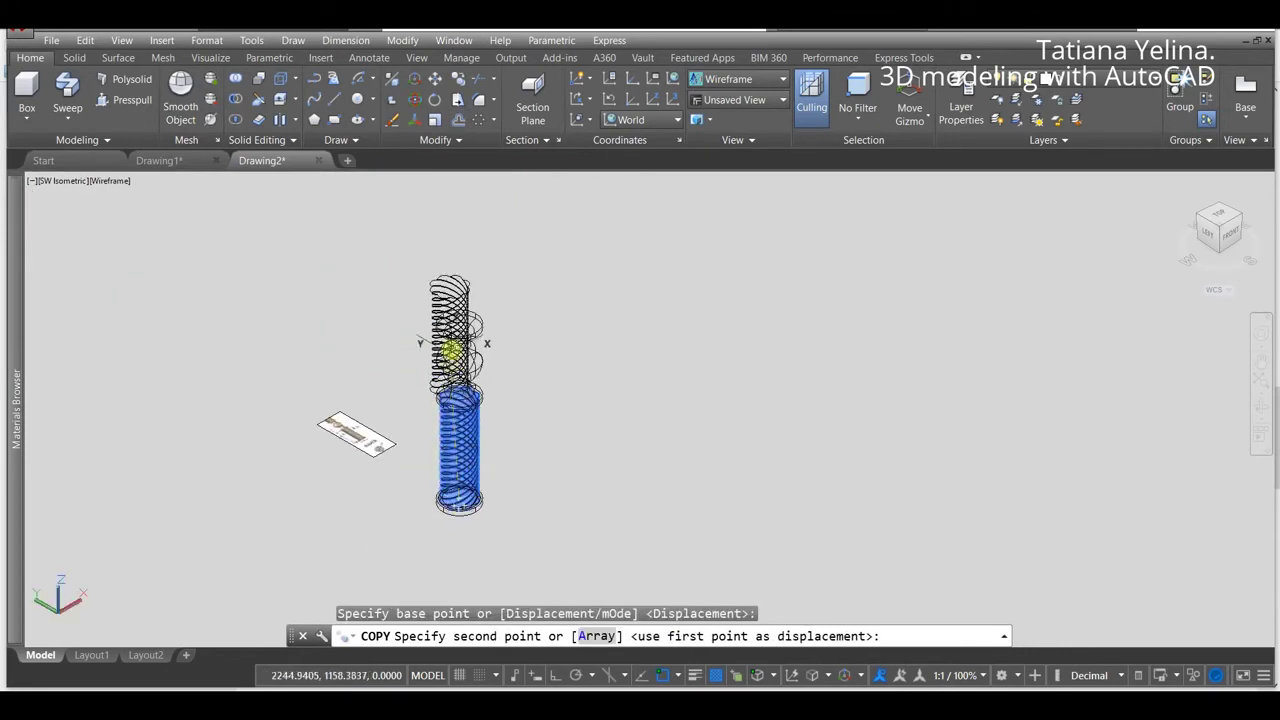
scroll(452, 300, up, 5)
scroll(423, 314, down, 3)
scroll(429, 286, down, 2)
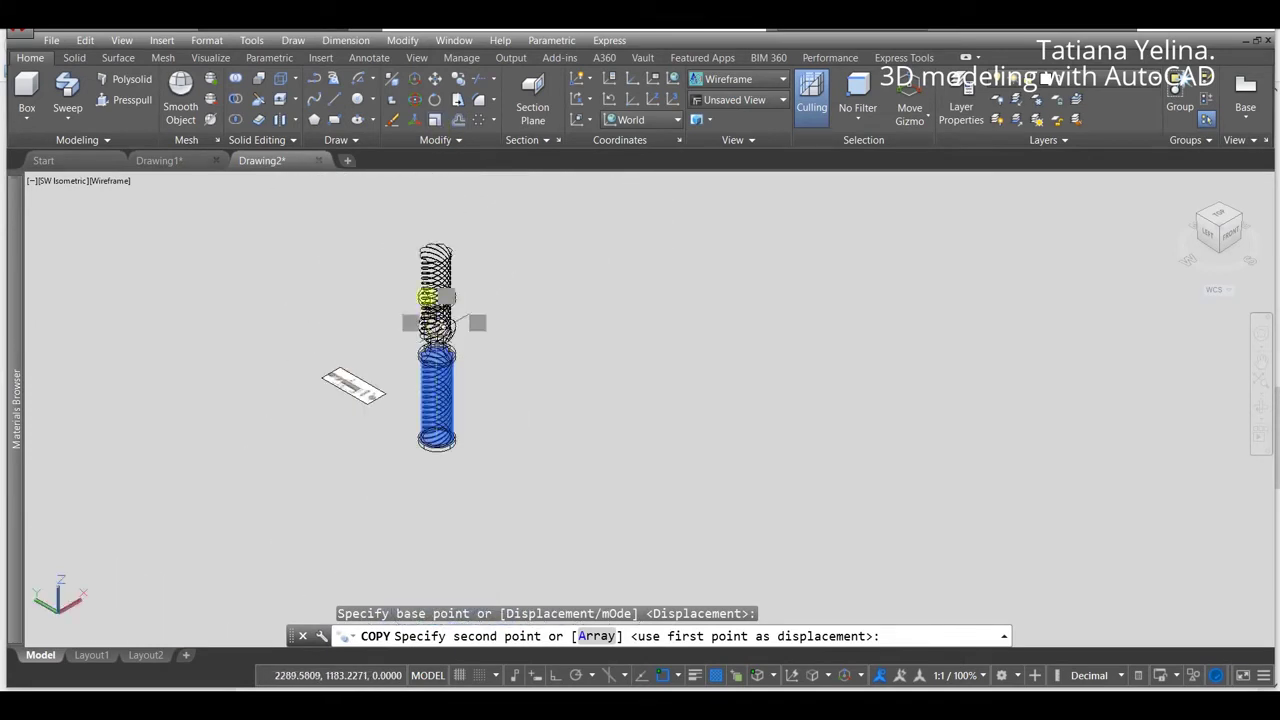
scroll(423, 286, up, 4)
scroll(420, 400, up, 2)
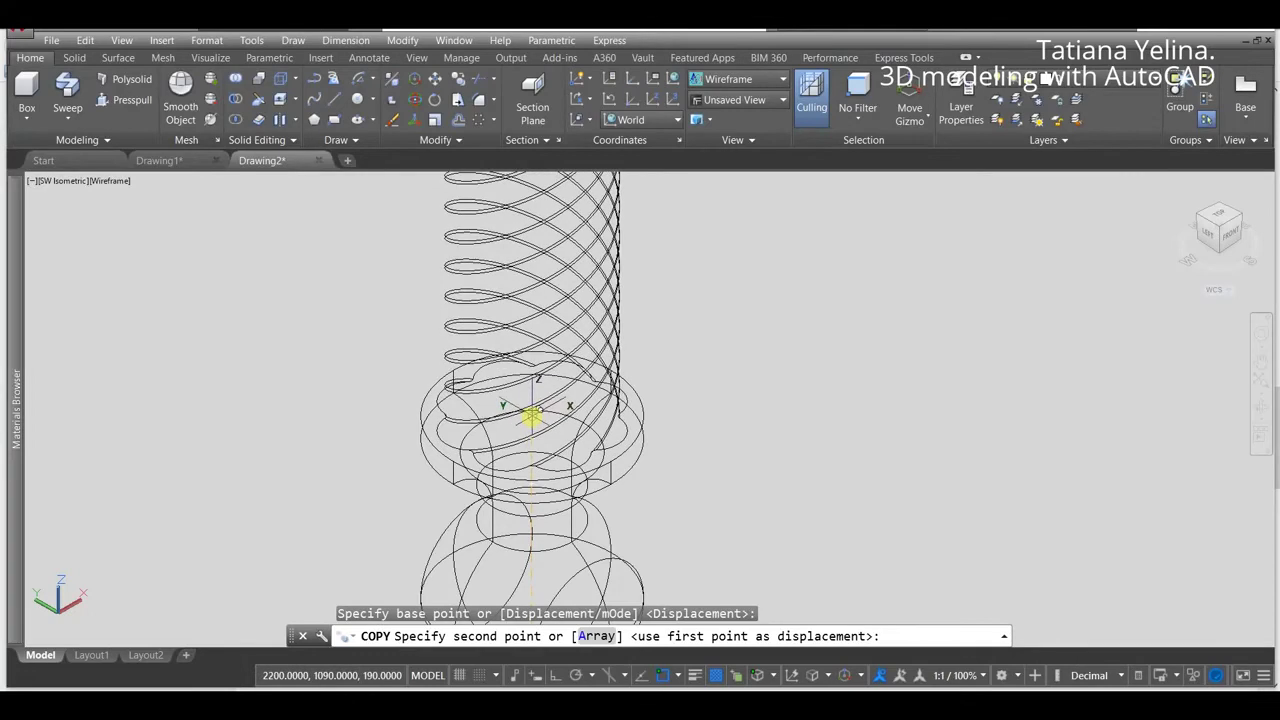
click(532, 415)
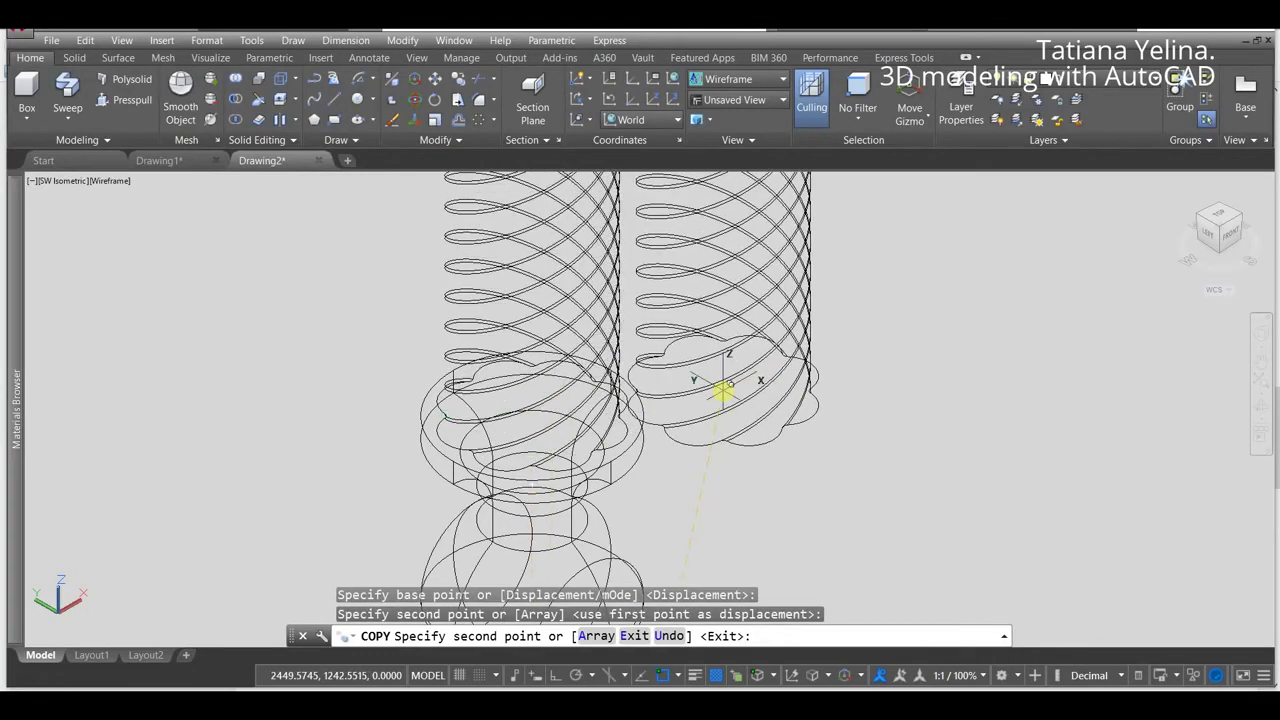
key(Return)
Step: Select the bottom base disc to inspect it, then clear the selection
scroll(716, 340, down, 3)
scroll(720, 370, down, 2)
scroll(720, 450, up, 1)
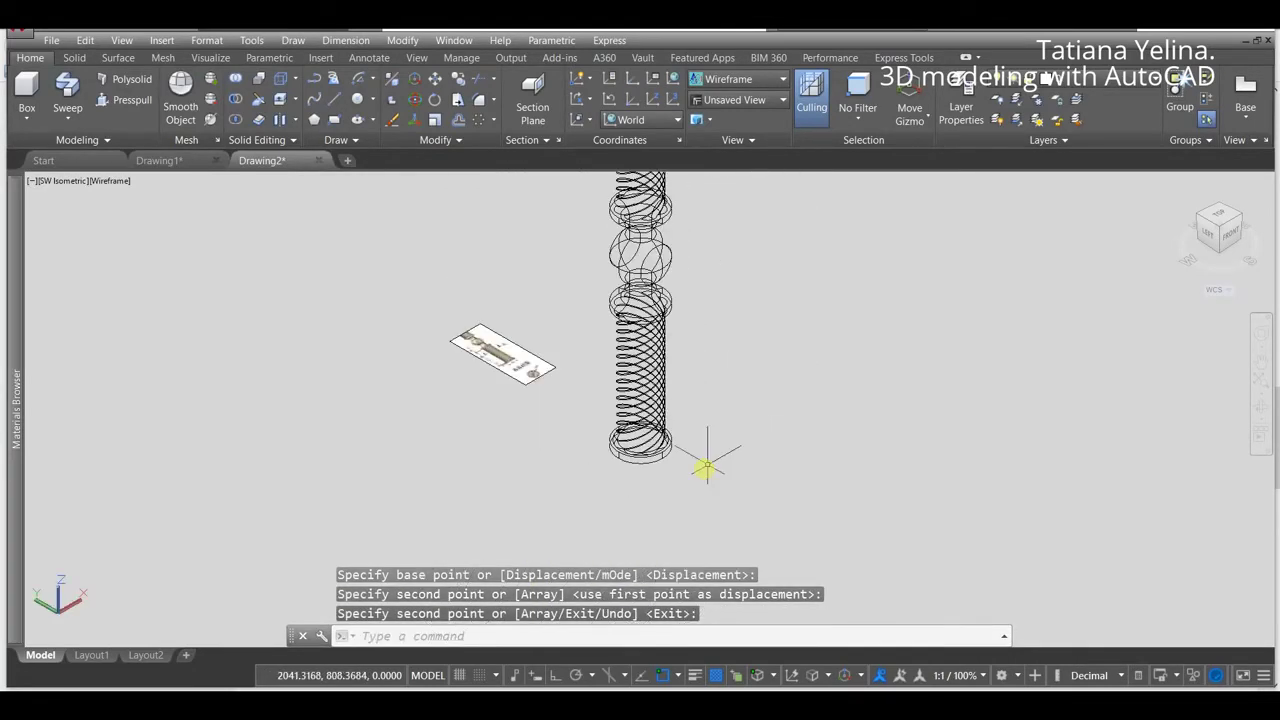
scroll(706, 467, up, 2)
click(640, 460)
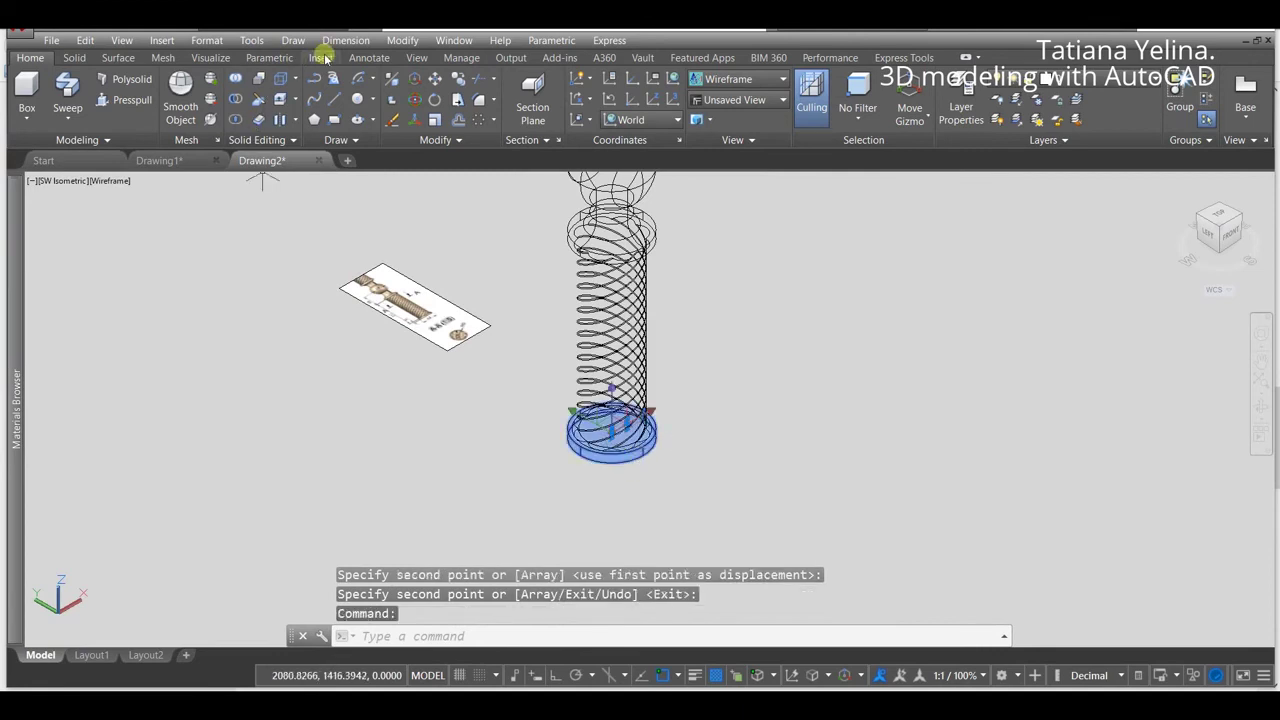
scroll(677, 434, down, 5)
scroll(672, 440, up, 5)
key(Escape)
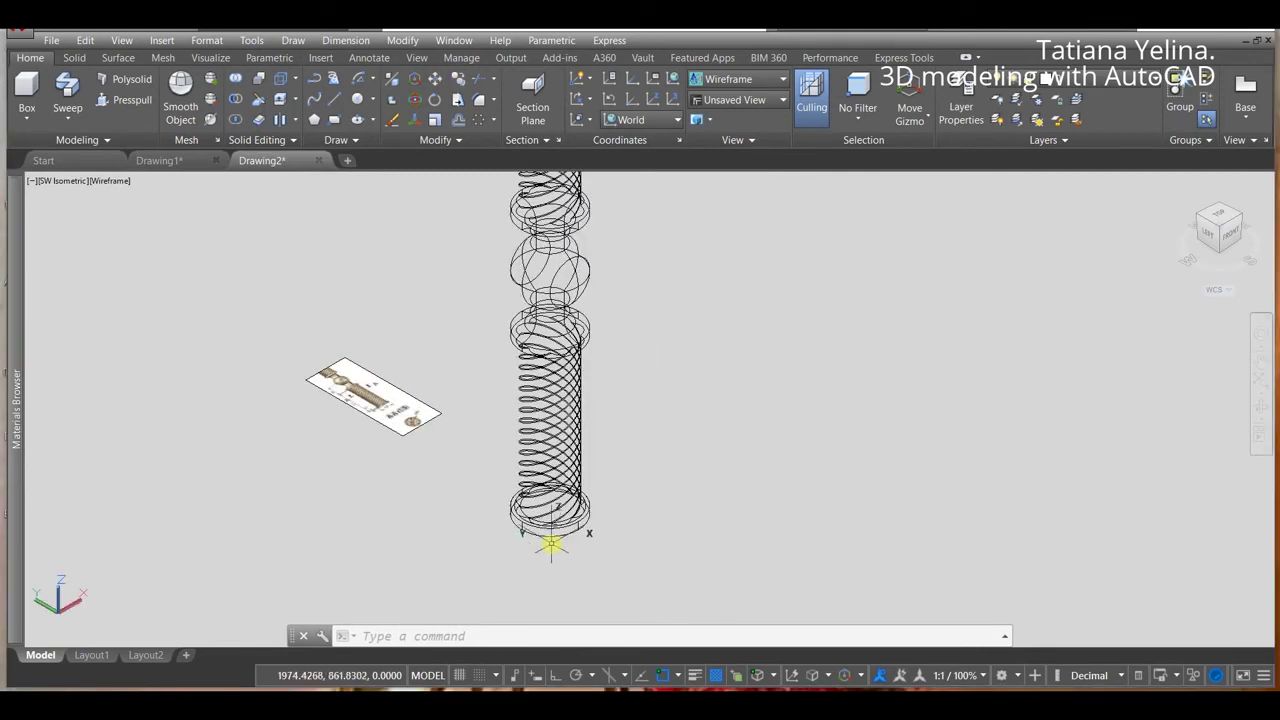
Step: Select the base disc and copy it, using its centre as the base point
click(551, 538)
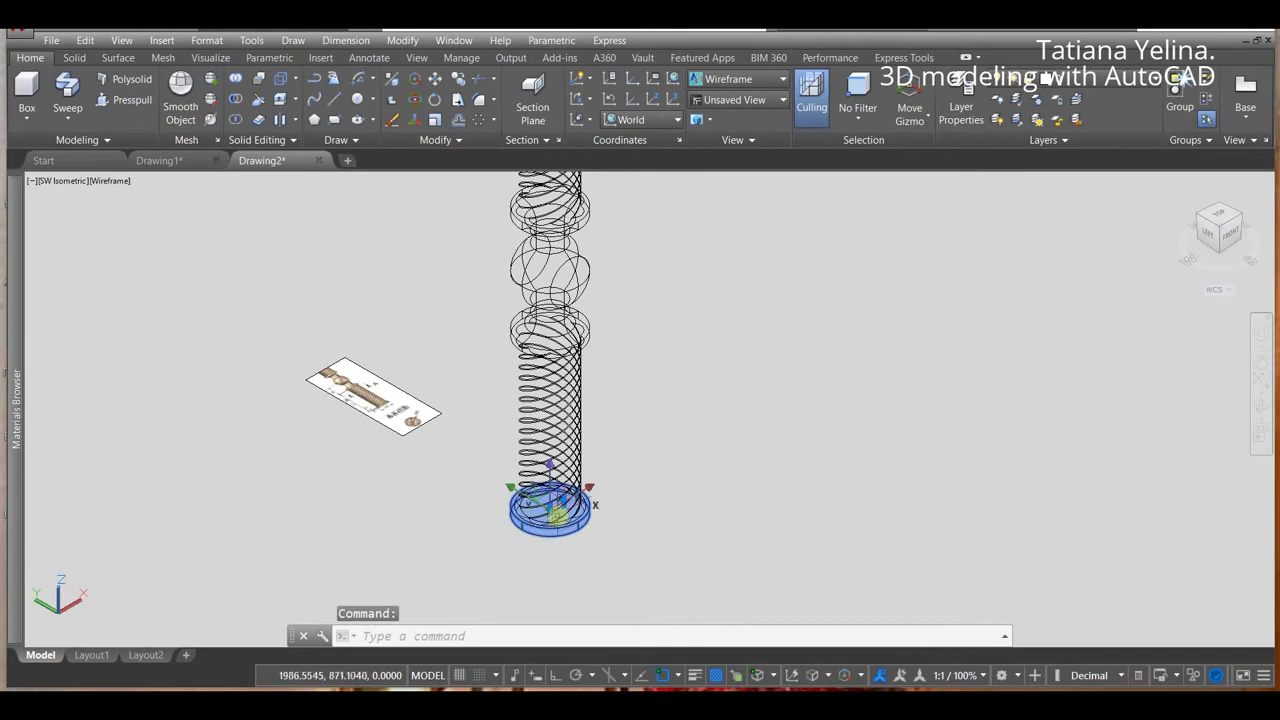
click(460, 80)
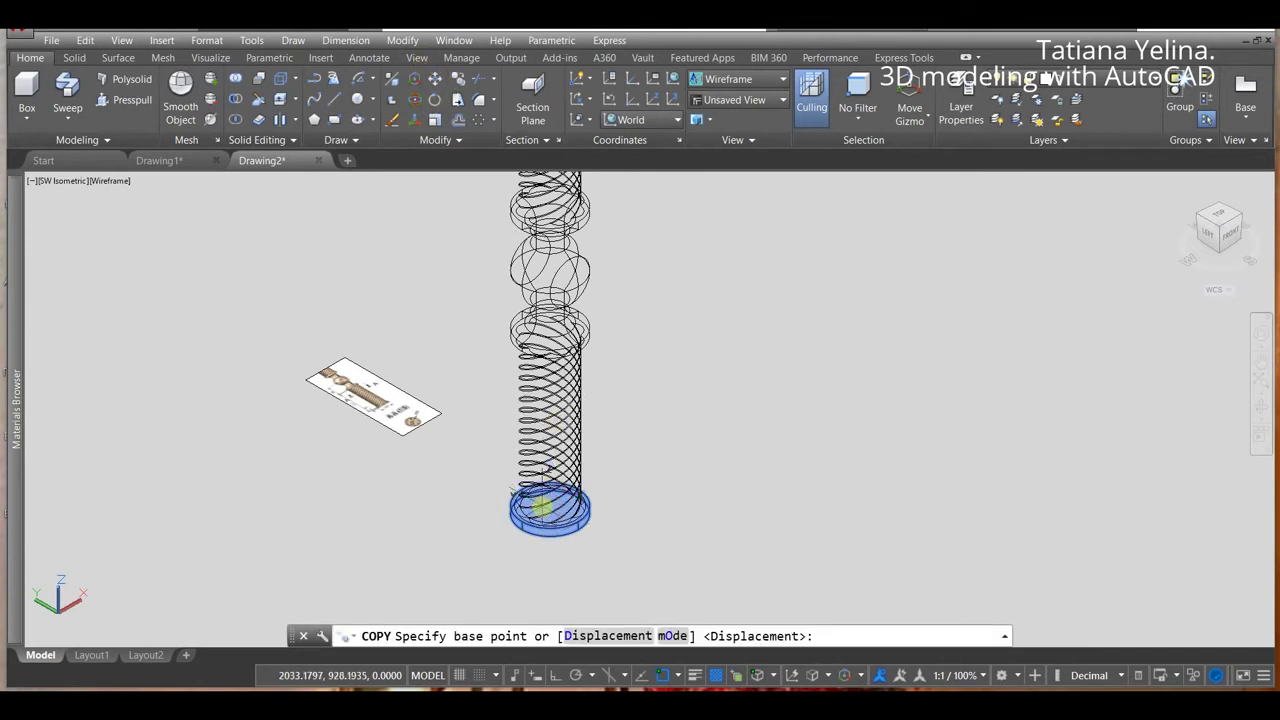
scroll(542, 515, up, 5)
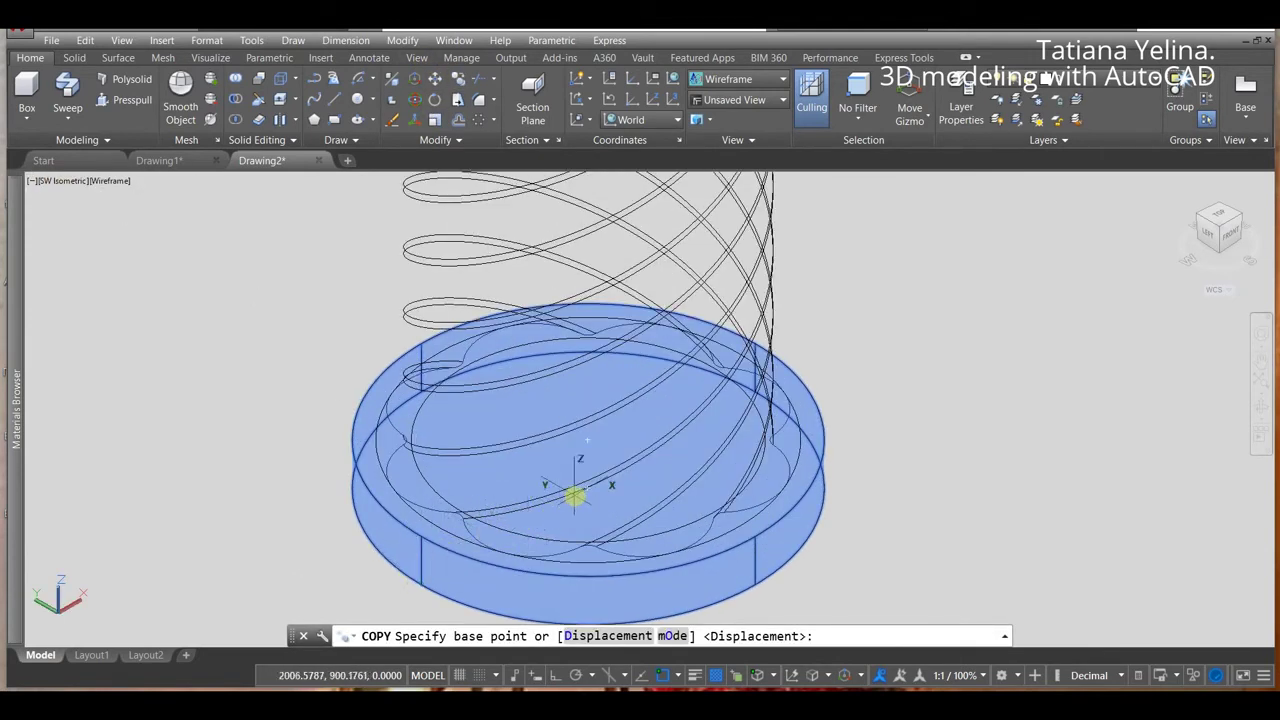
click(586, 490)
Step: Place the disc copy midway between the two opposite quadrants at the spring top
scroll(586, 489, down, 6)
scroll(584, 470, down, 3)
scroll(574, 420, up, 4)
scroll(580, 410, up, 2)
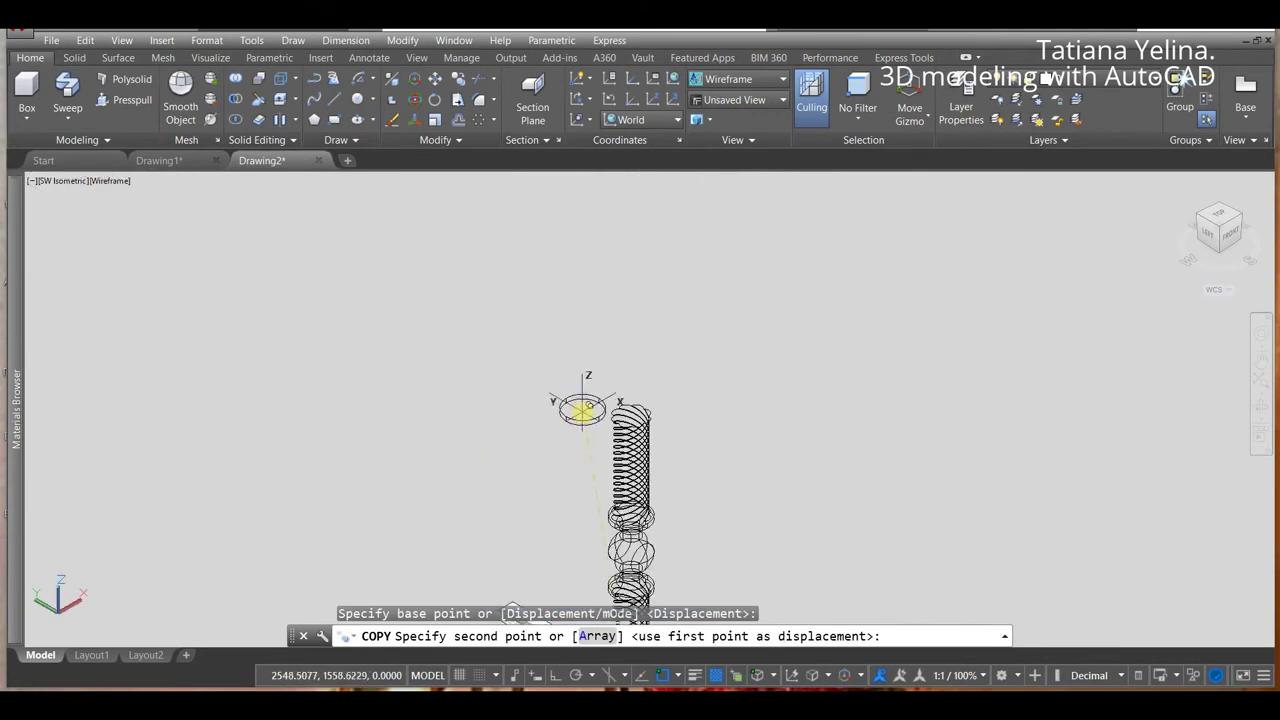
scroll(610, 400, up, 5)
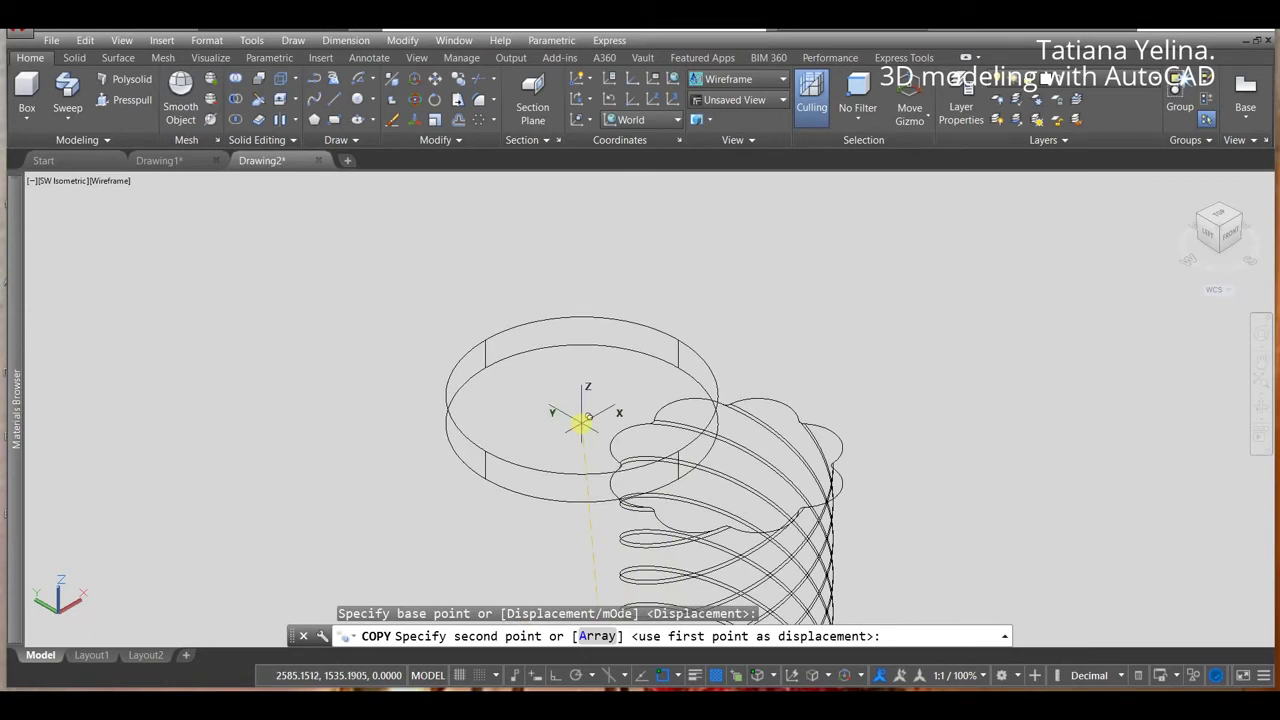
shift+right_click(598, 427)
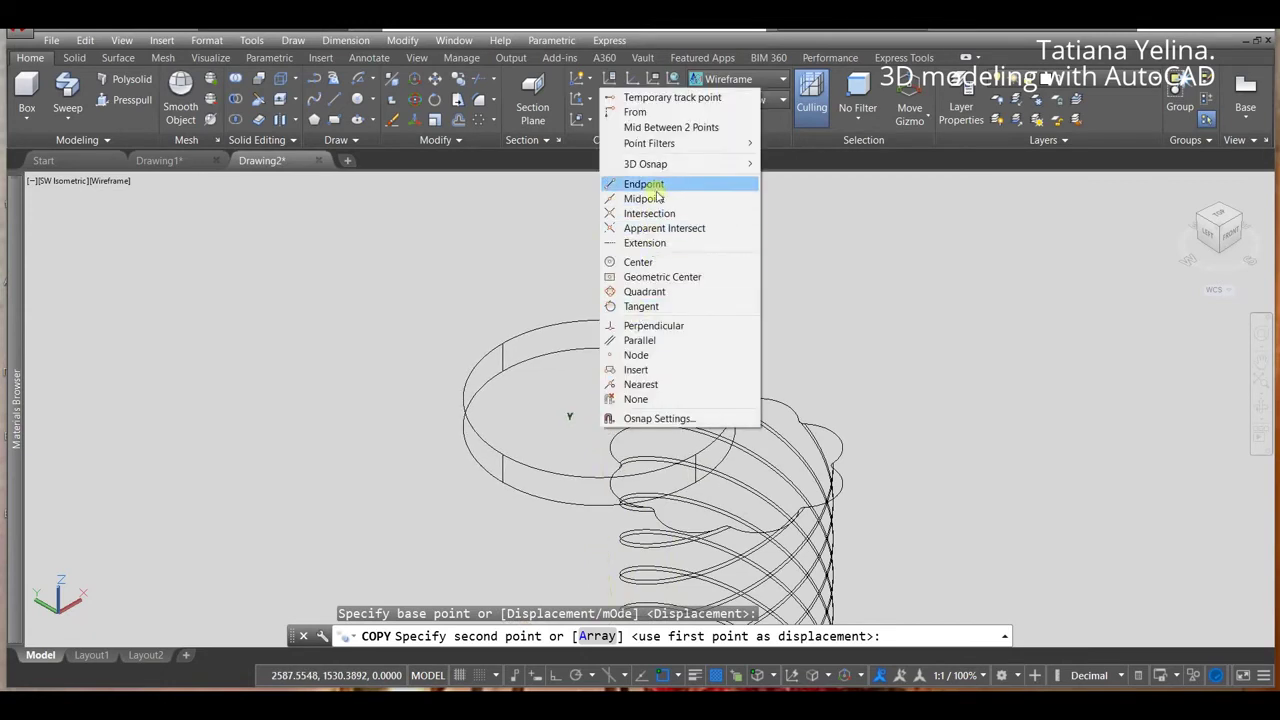
click(660, 128)
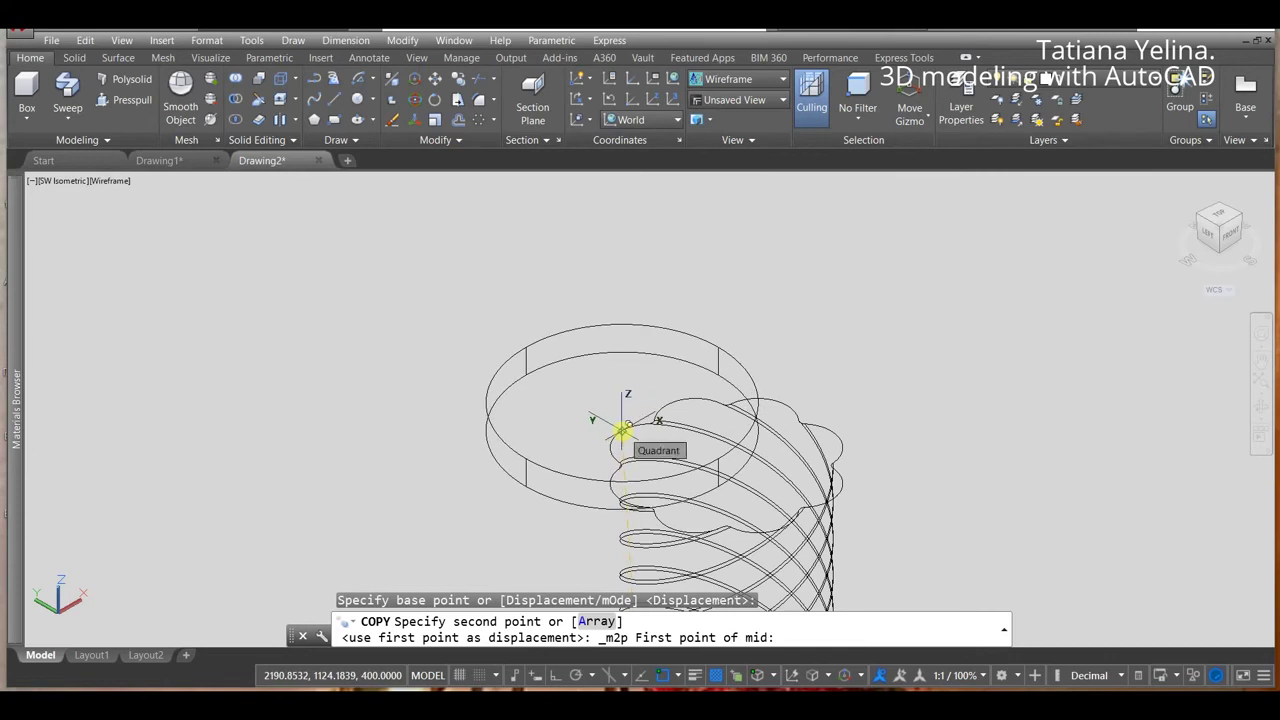
click(622, 430)
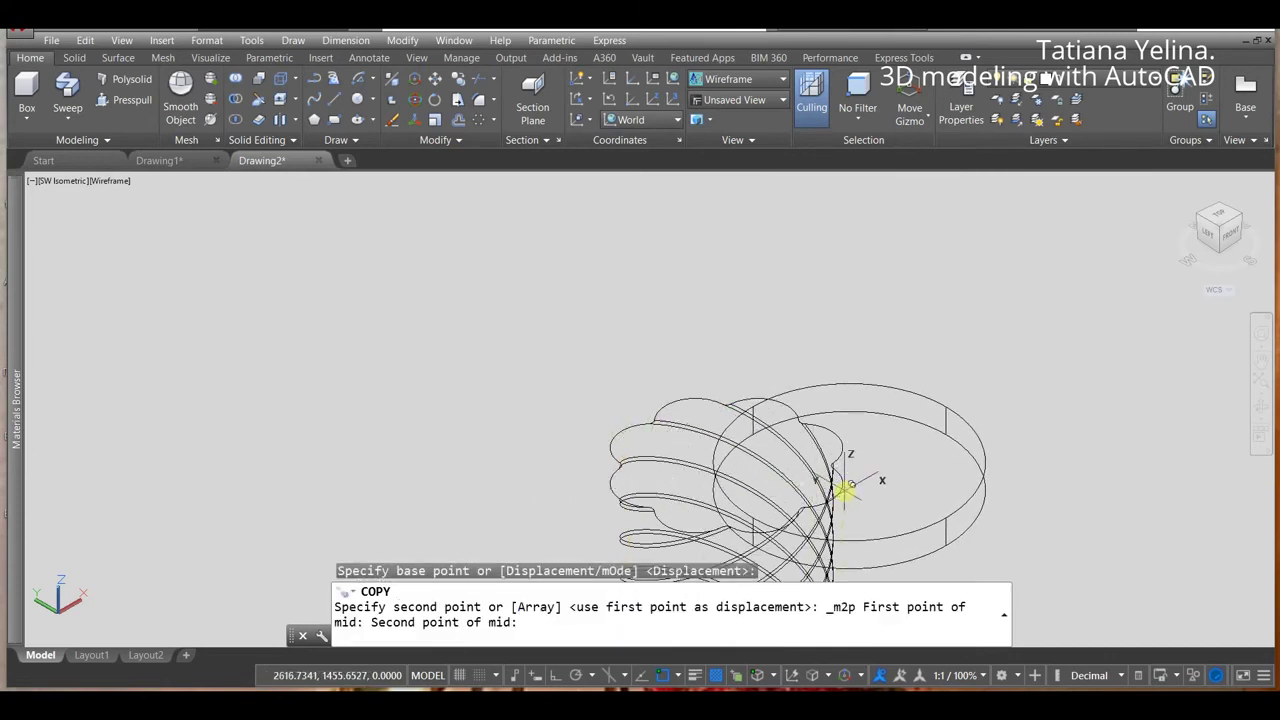
click(845, 486)
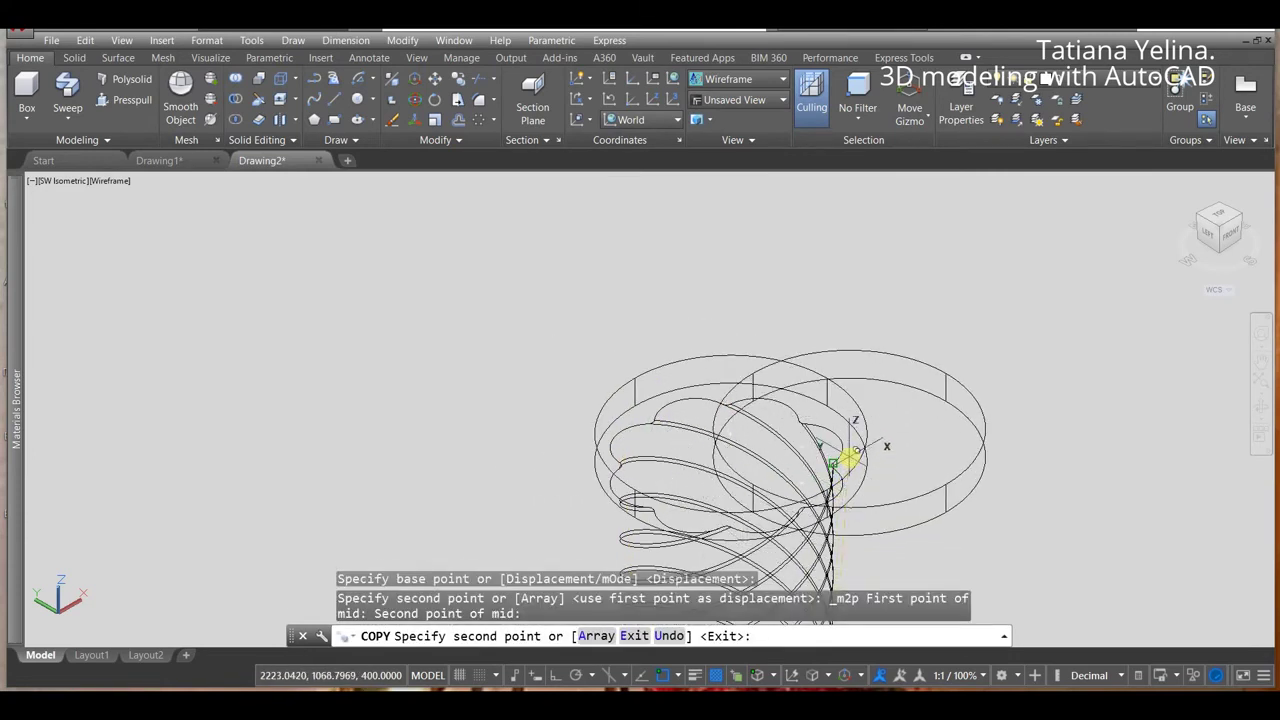
key(Return)
scroll(557, 303, down, 5)
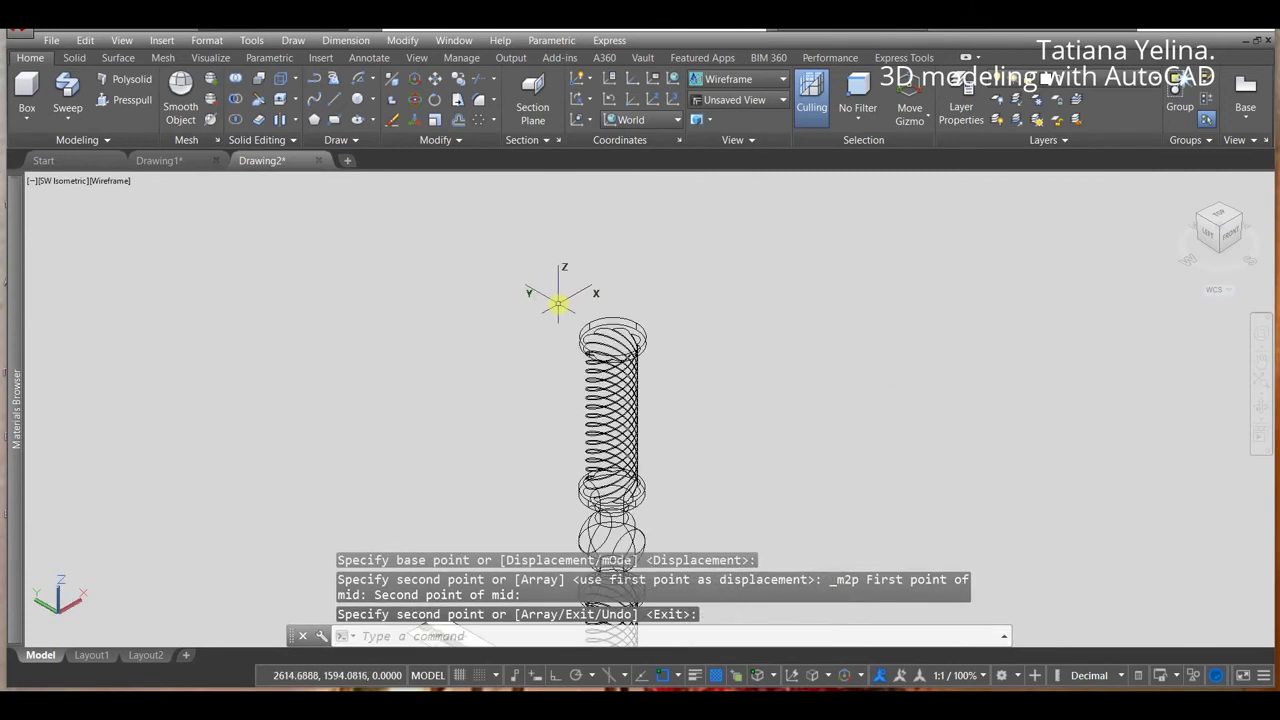
Step: Start FILLETEDGE from the solid editing tools with a radius of 2
click(87, 57)
click(601, 89)
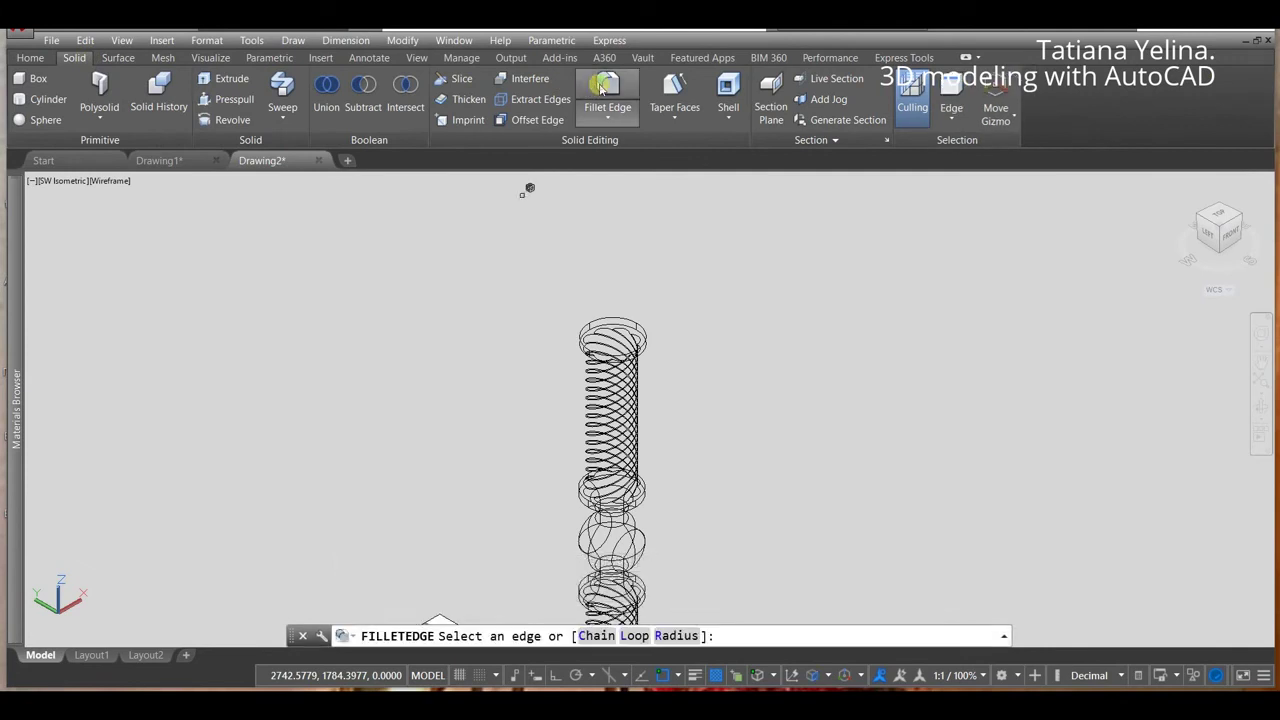
click(677, 636)
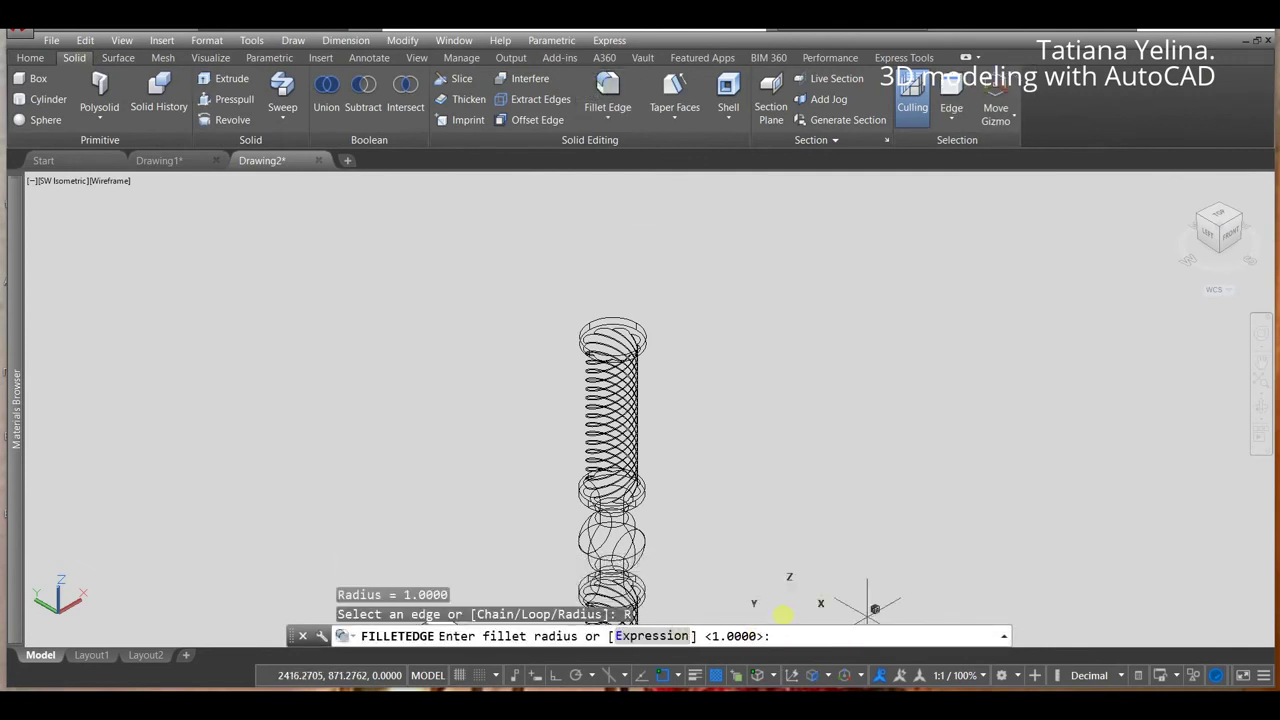
text(2)
key(Return)
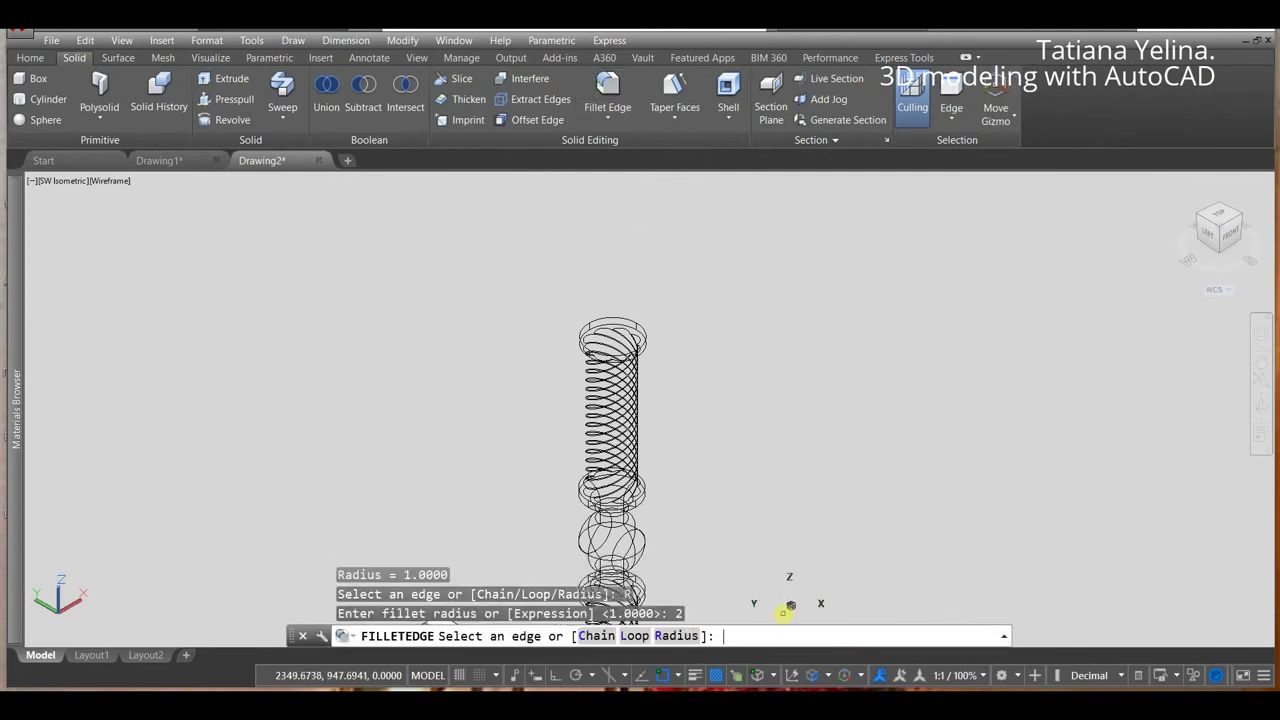
scroll(677, 337, up, 4)
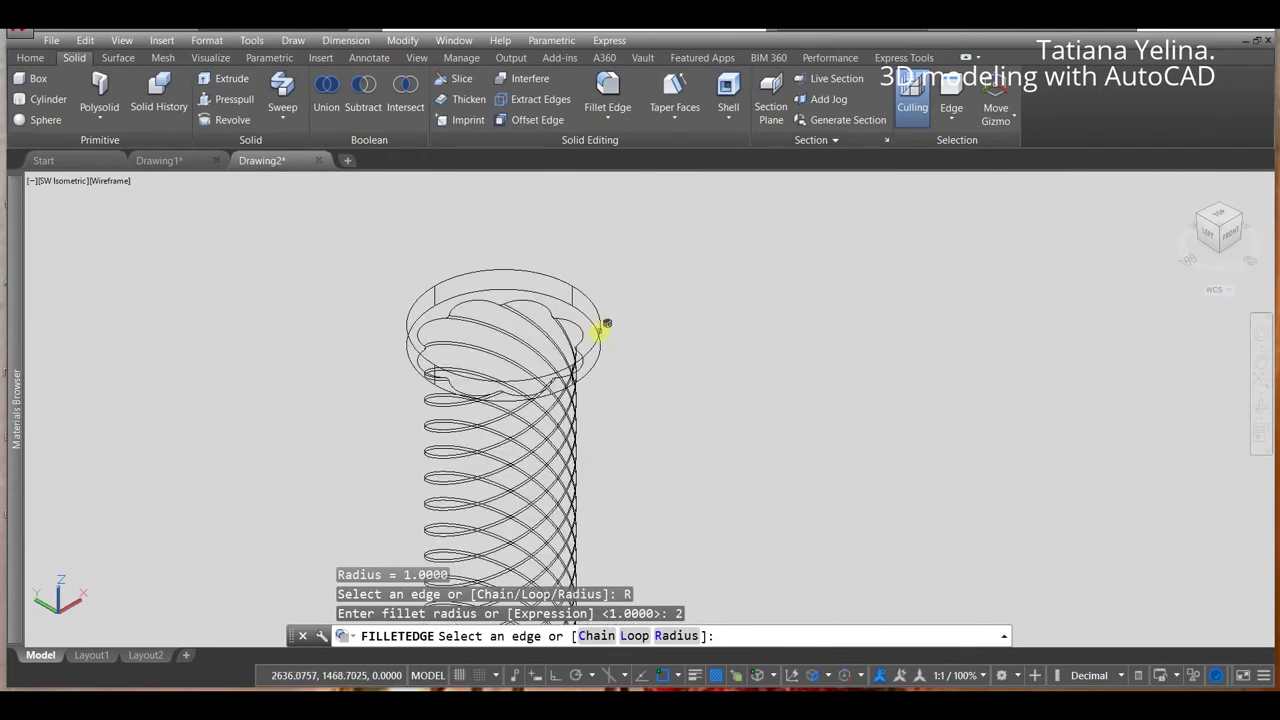
Step: Round the top disc's upper and lower rim edges with the 2-unit fillet
click(598, 328)
click(601, 350)
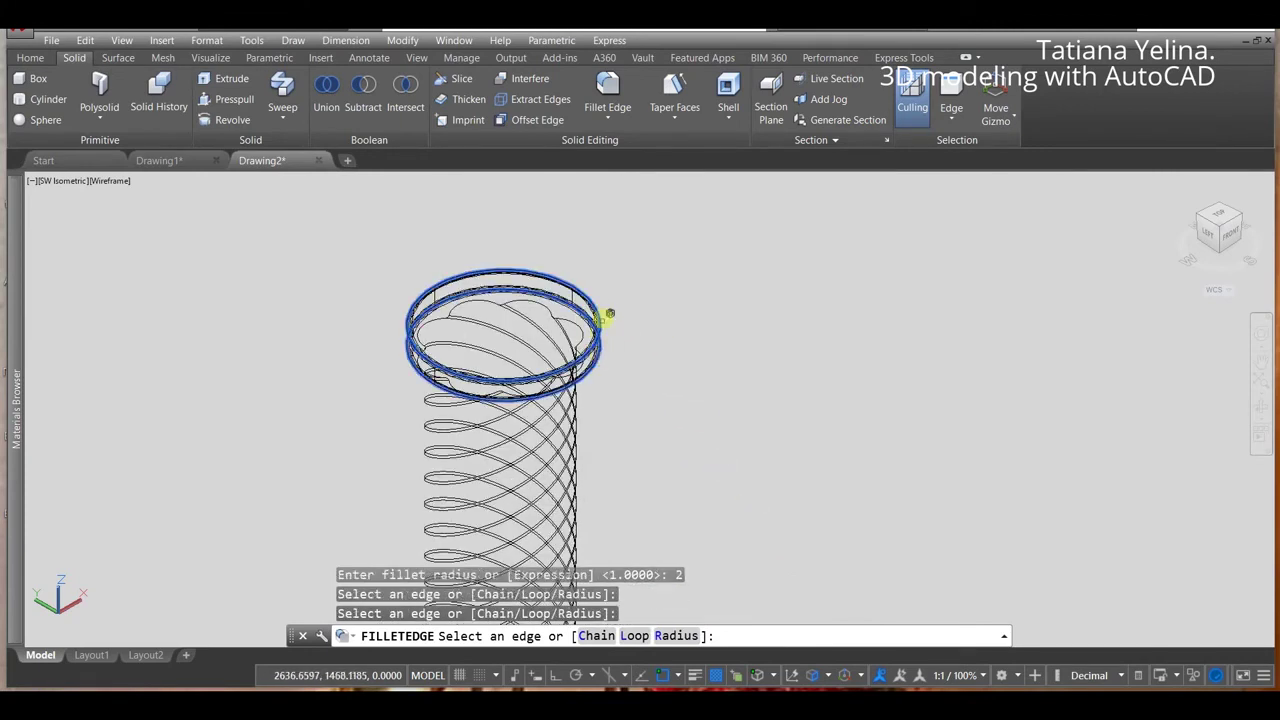
scroll(609, 314, down, 4)
scroll(594, 443, up, 1)
scroll(650, 372, up, 3)
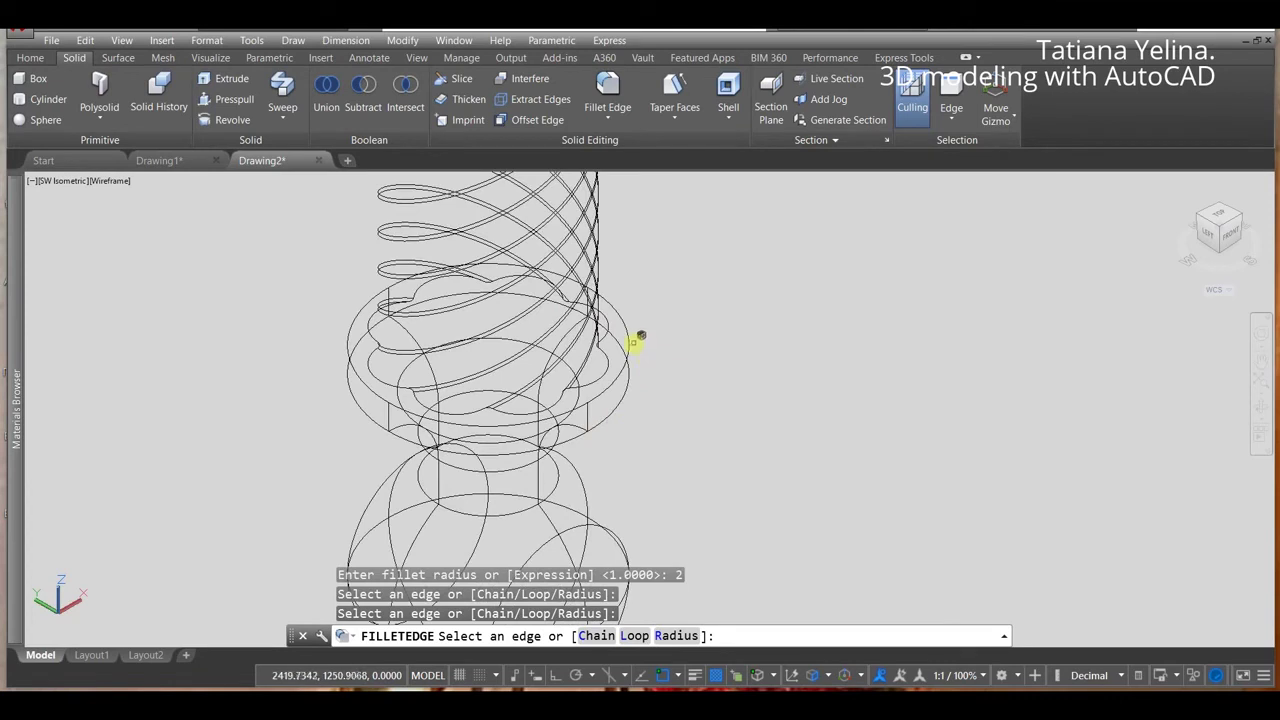
click(631, 345)
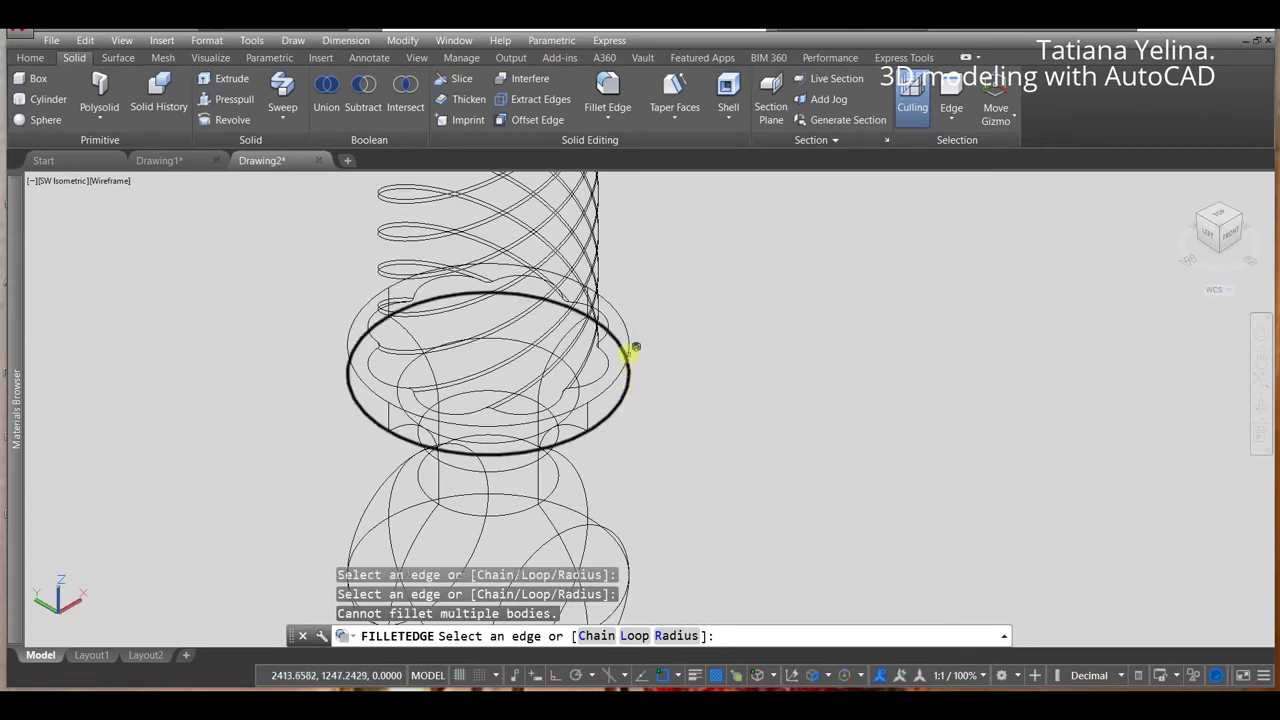
click(631, 346)
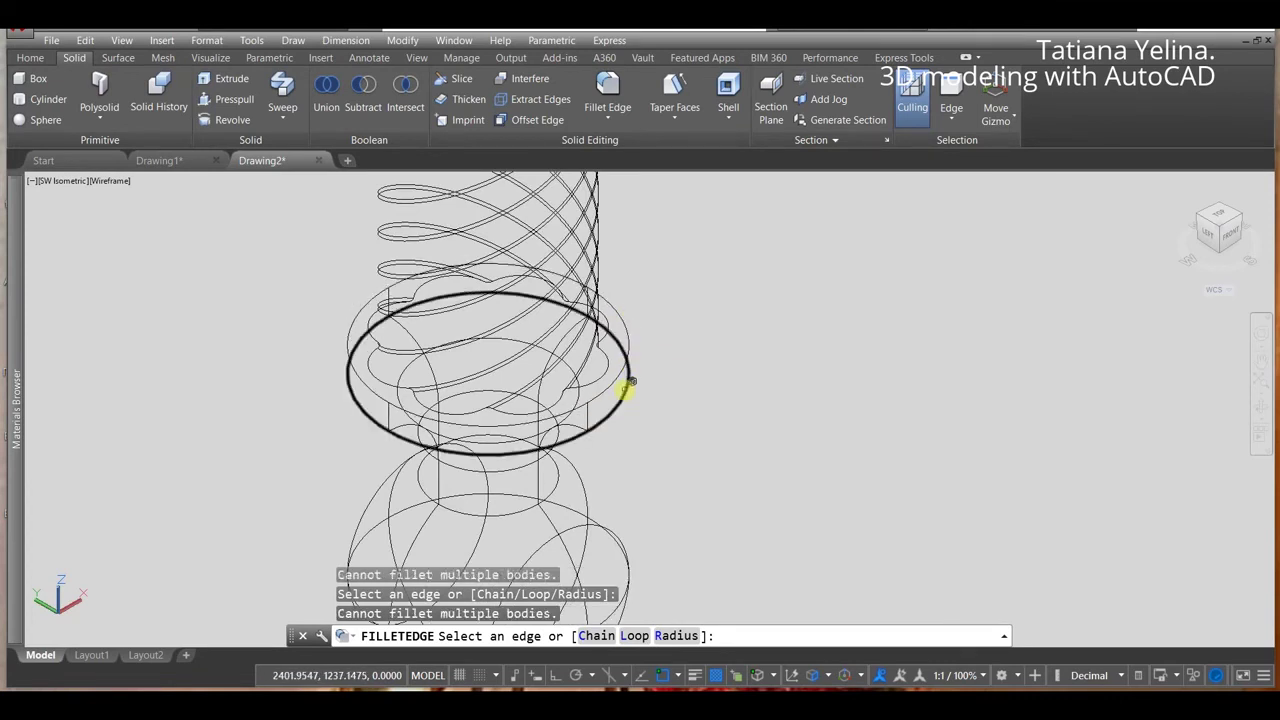
scroll(628, 390, down, 2)
scroll(650, 400, down, 2)
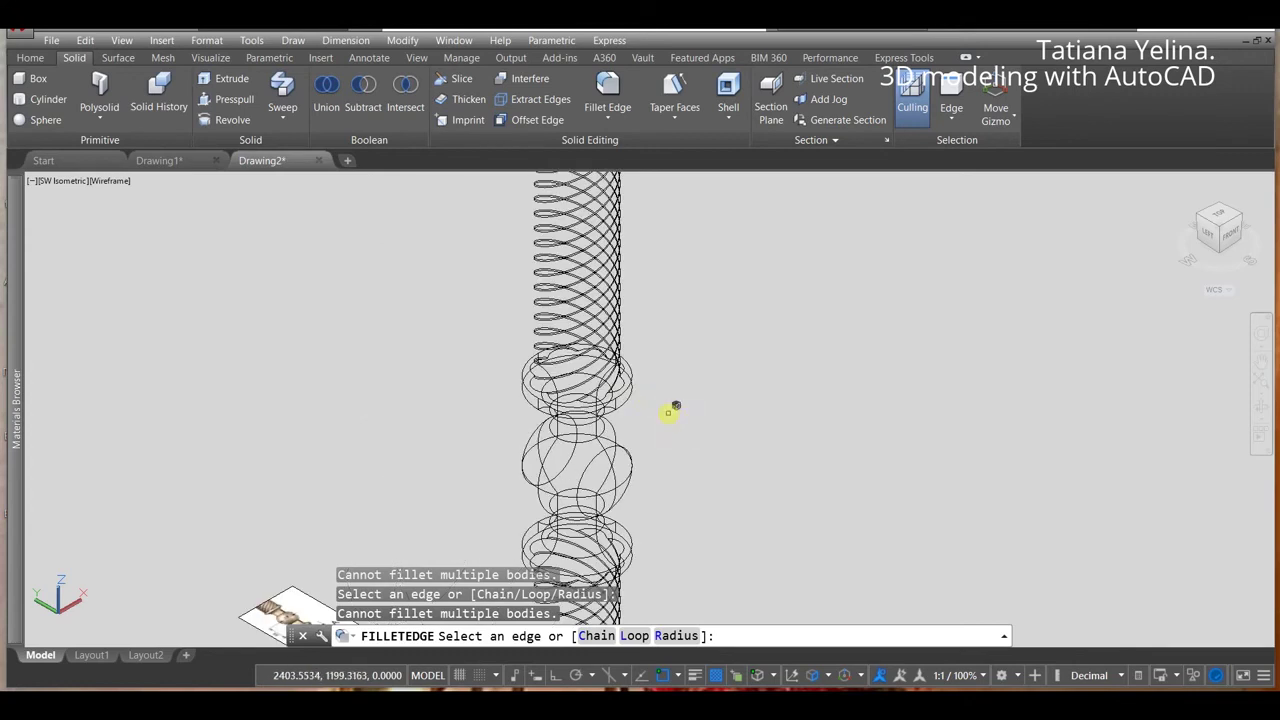
key(Return)
key(Return)
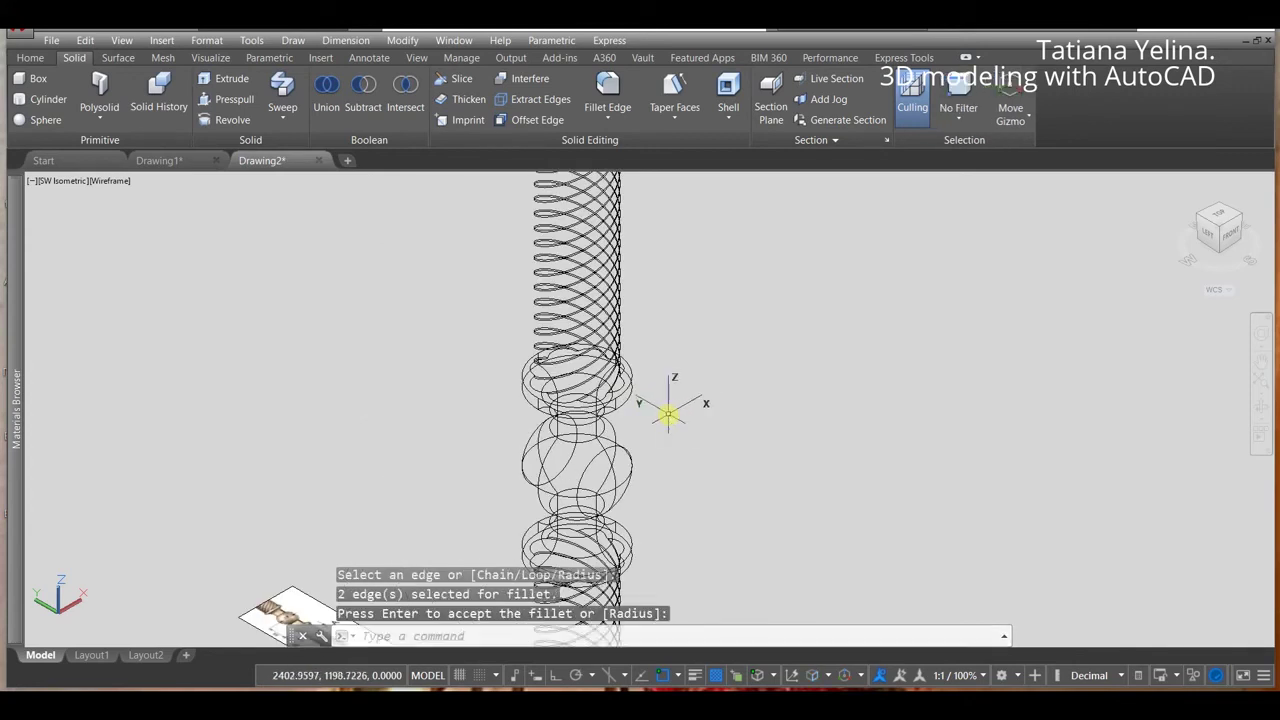
key(Return)
Step: Select the ring's upper and lower rim edges for a radius-2 fillet
scroll(661, 358, up, 2)
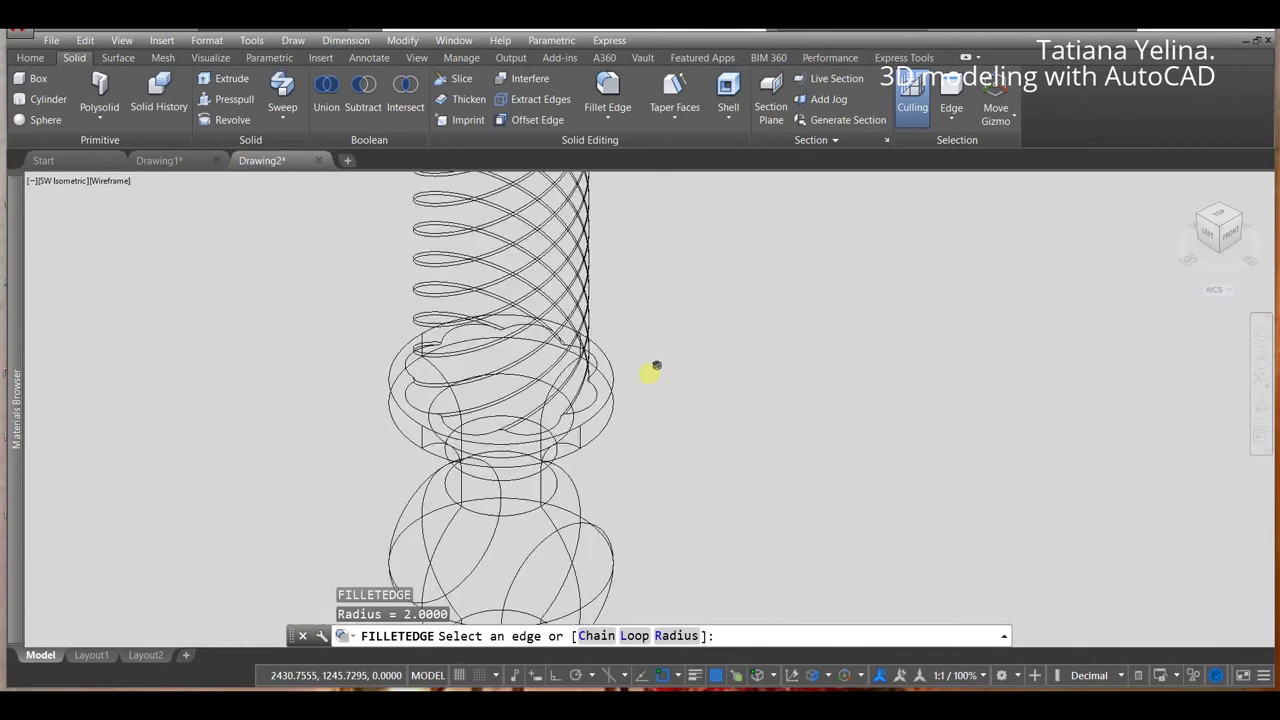
scroll(654, 368, up, 3)
click(603, 382)
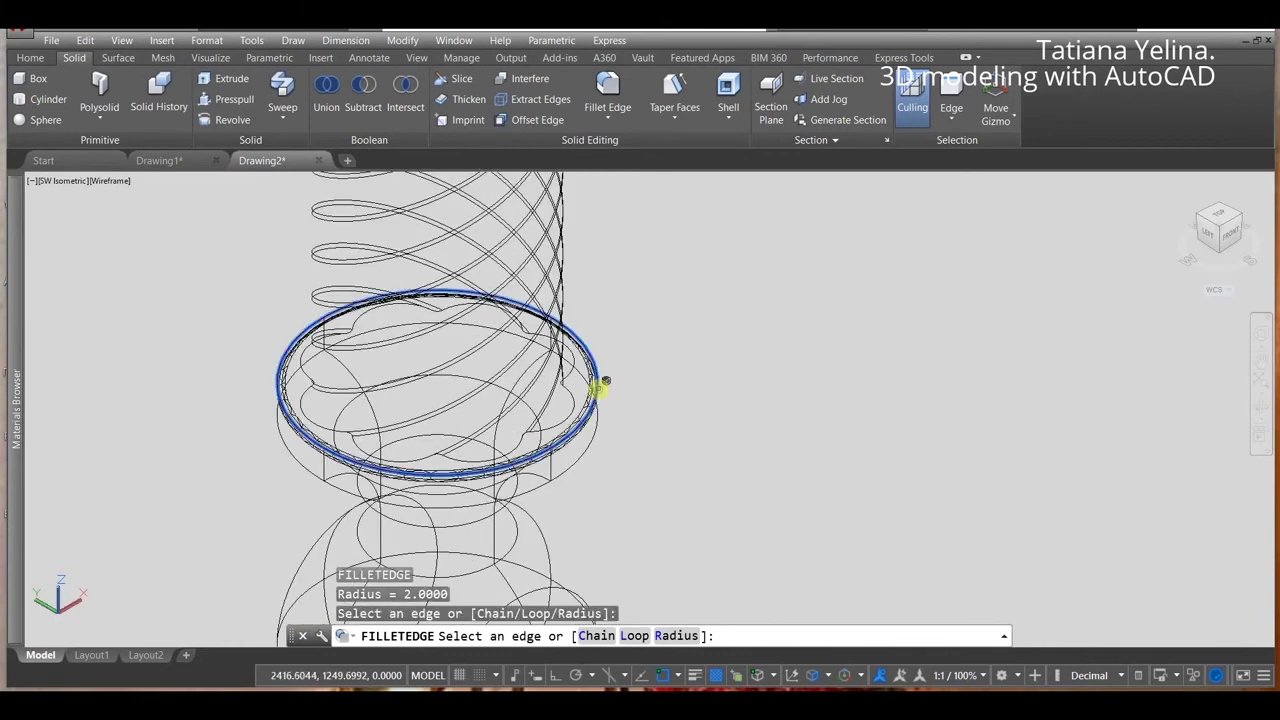
click(594, 428)
scroll(592, 445, down, 5)
scroll(593, 500, up, 3)
scroll(600, 524, up, 3)
click(604, 524)
scroll(600, 520, down, 2)
scroll(592, 508, down, 2)
scroll(592, 510, up, 4)
click(592, 514)
Step: Add the last ring edge and apply the four-edge radius-2 fillet
scroll(634, 406, down, 3)
scroll(637, 420, down, 2)
scroll(624, 470, up, 3)
scroll(630, 485, up, 5)
scroll(642, 470, up, 2)
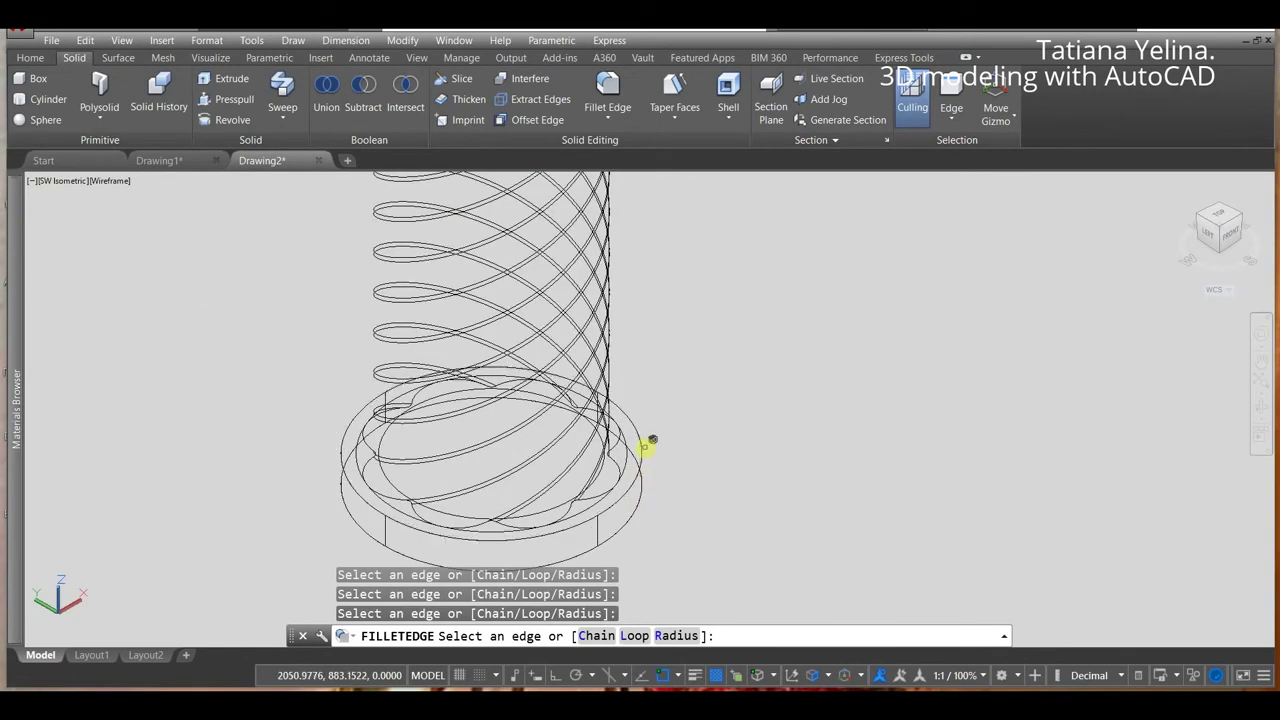
click(645, 443)
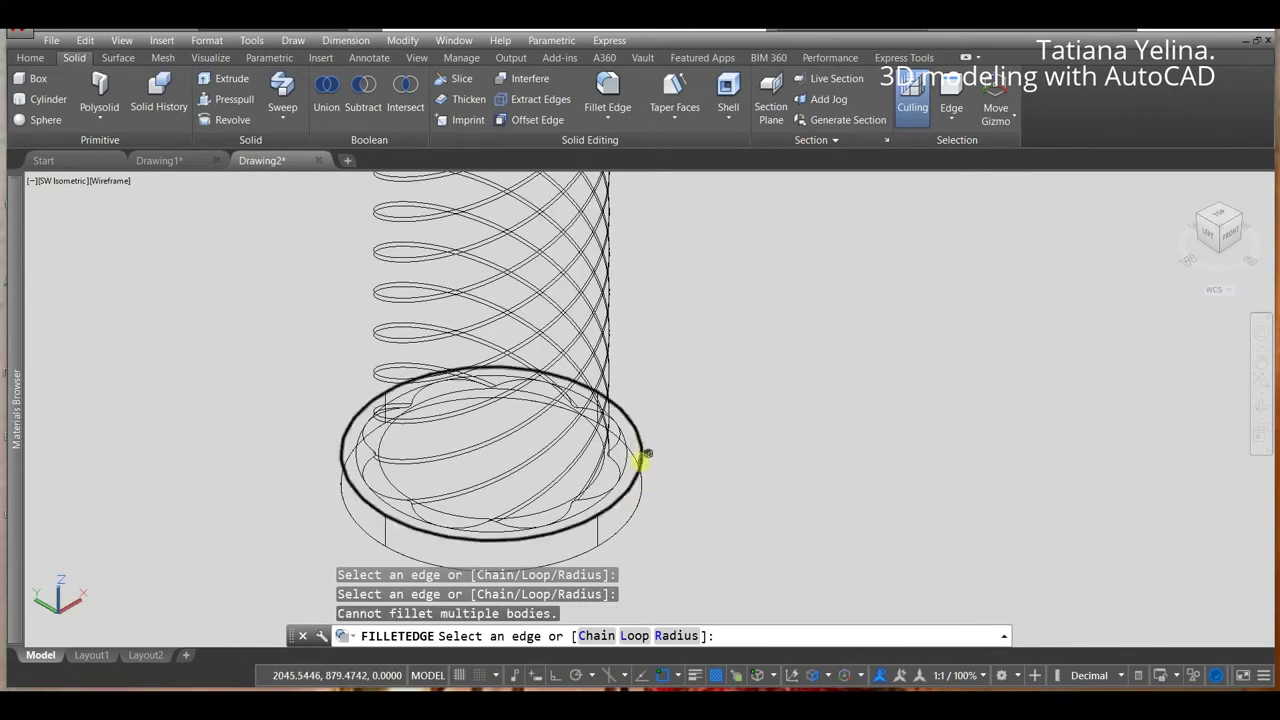
click(639, 452)
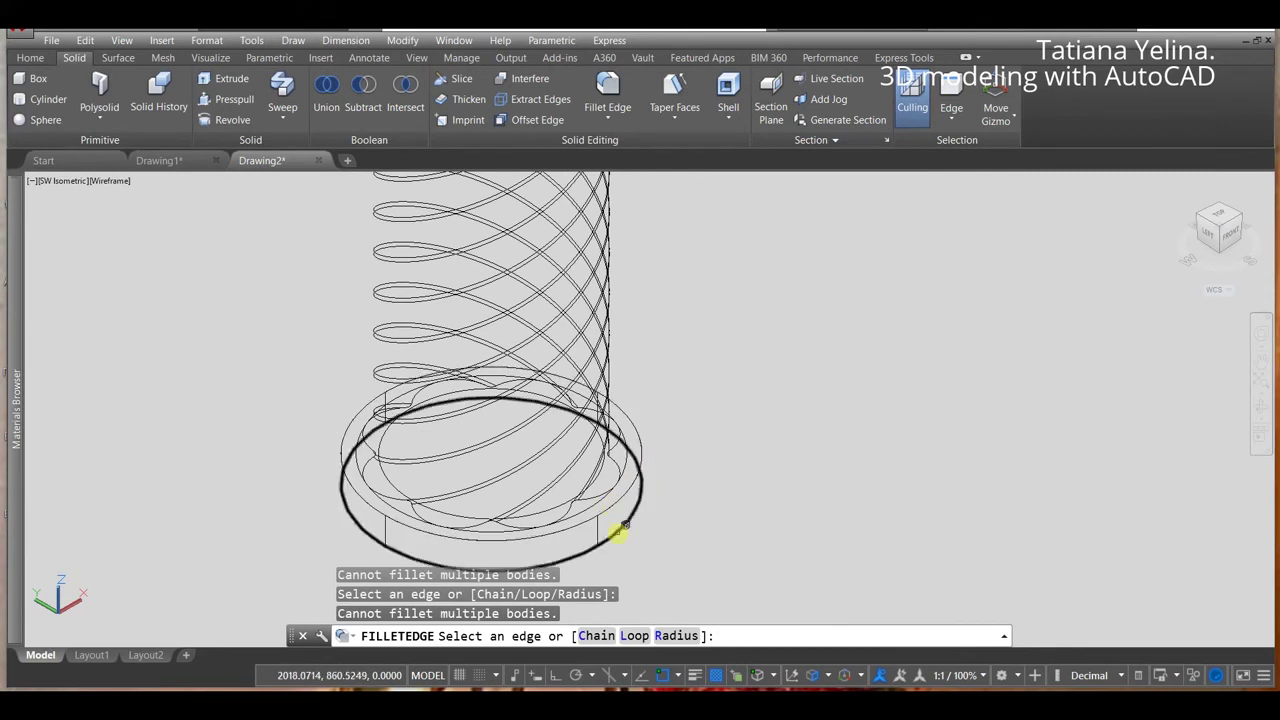
click(683, 532)
key(Return)
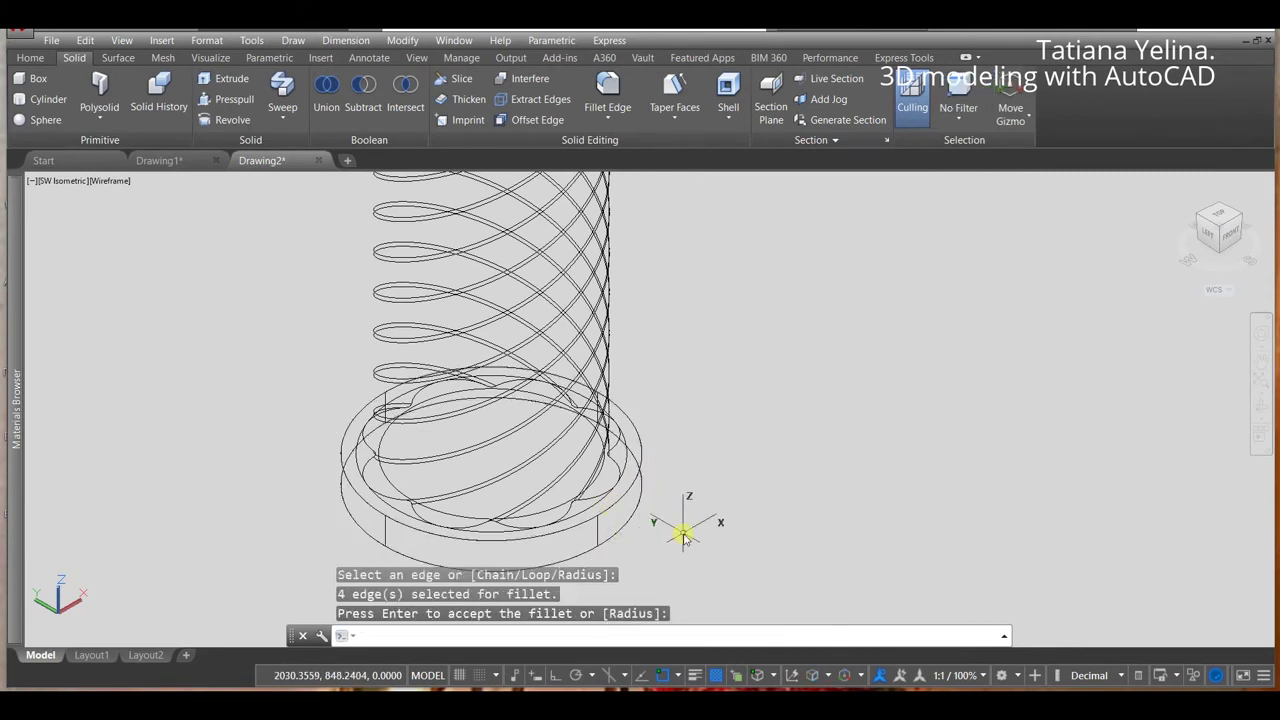
key(Return)
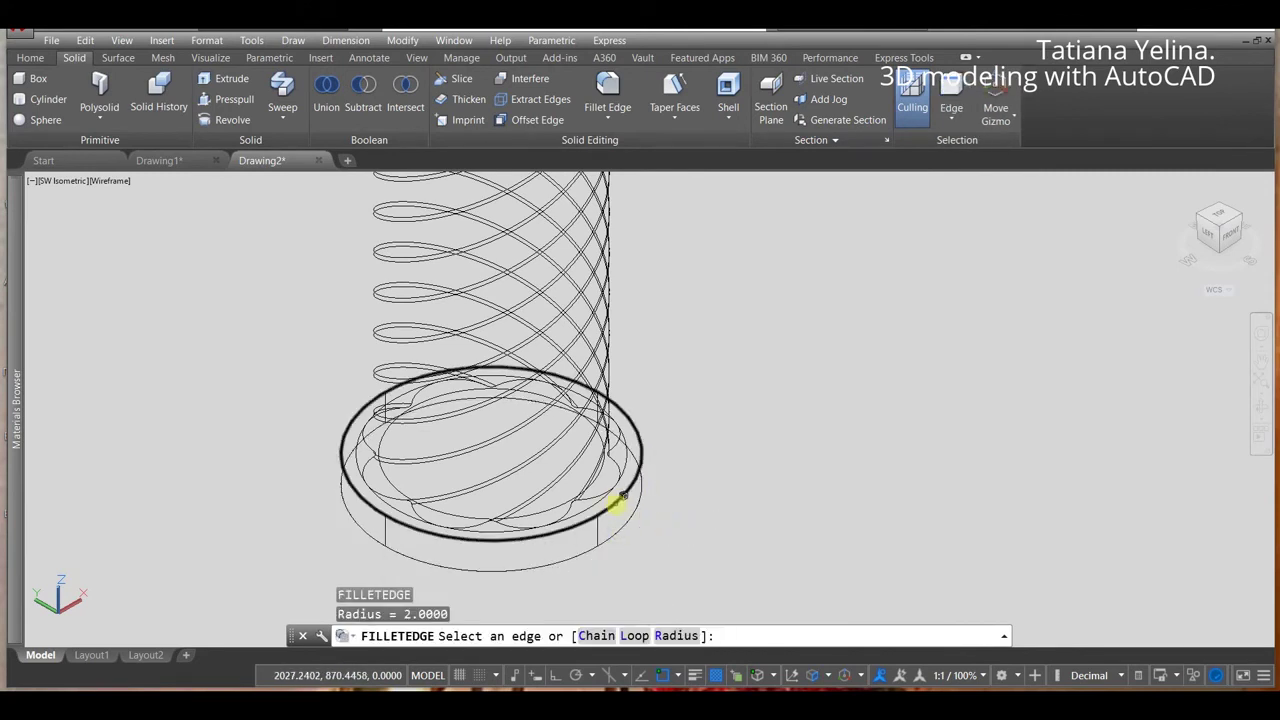
Step: Fillet the base disk's upper and lower rim edges with radius 2
click(616, 512)
click(617, 534)
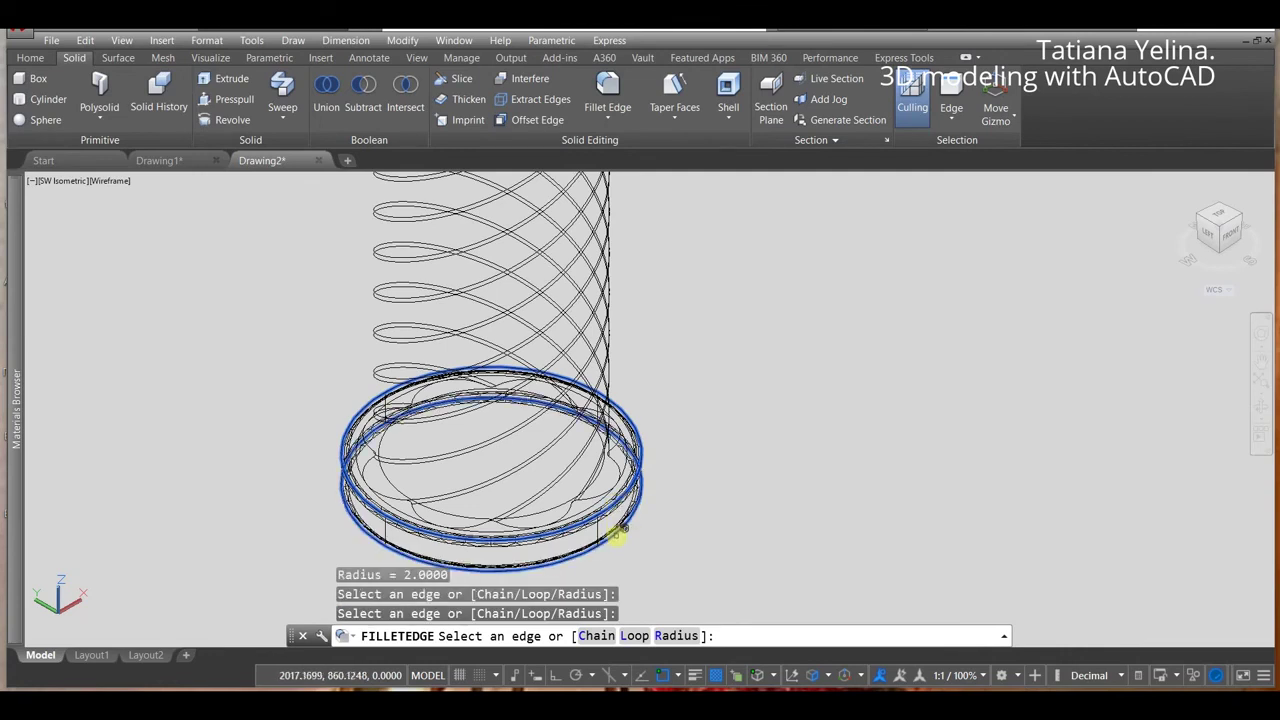
key(Return)
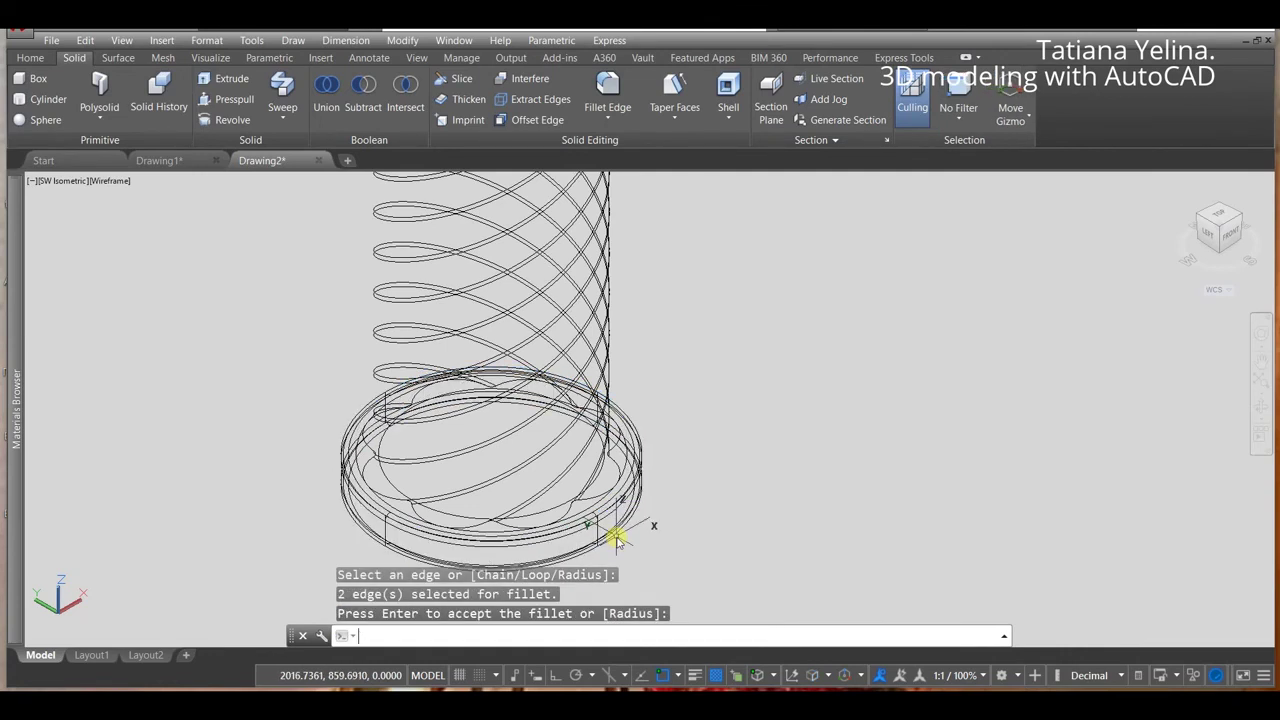
scroll(617, 537, down, 3)
scroll(605, 537, down, 3)
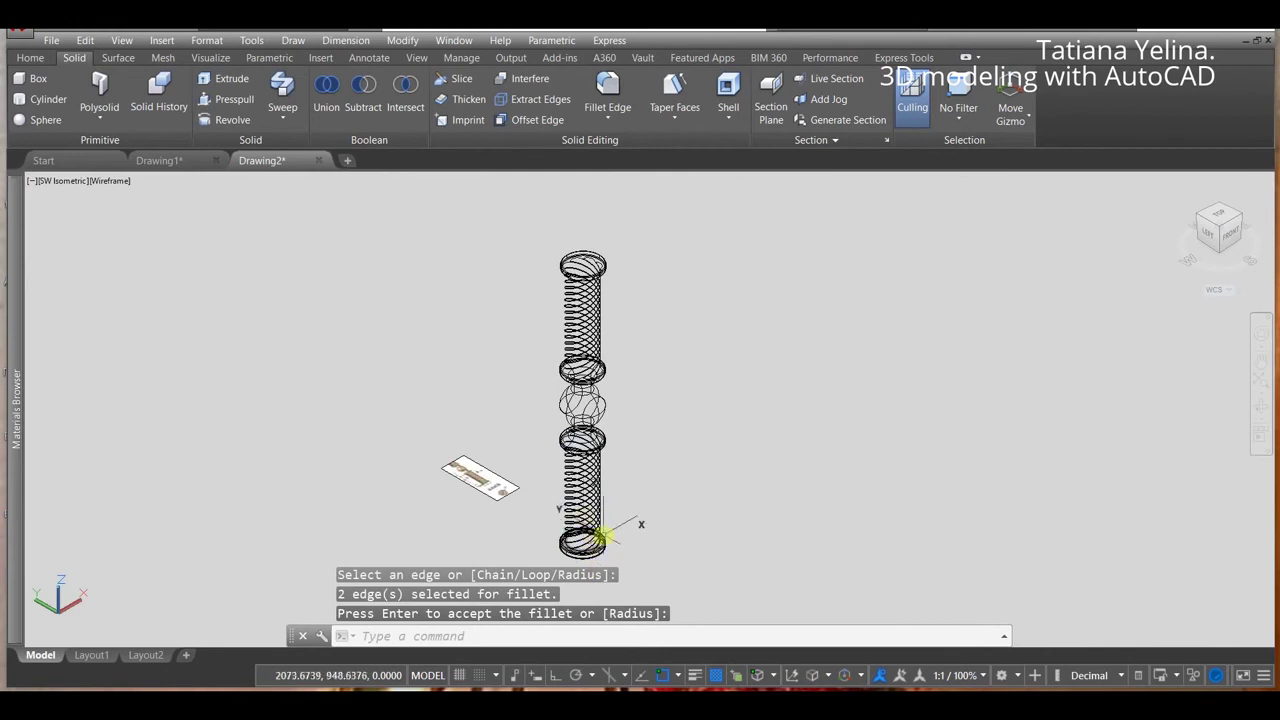
Step: Crossing-select the whole baluster and set its colour to Color 253 in Properties
click(633, 556)
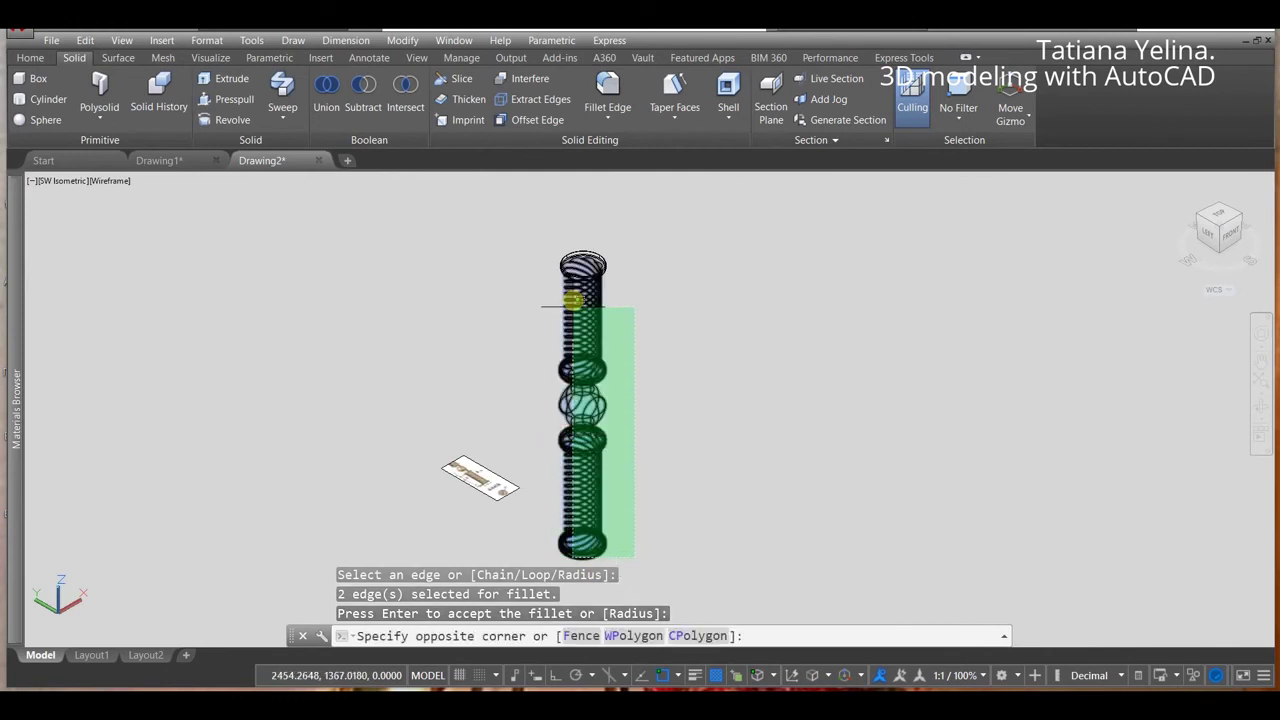
click(557, 245)
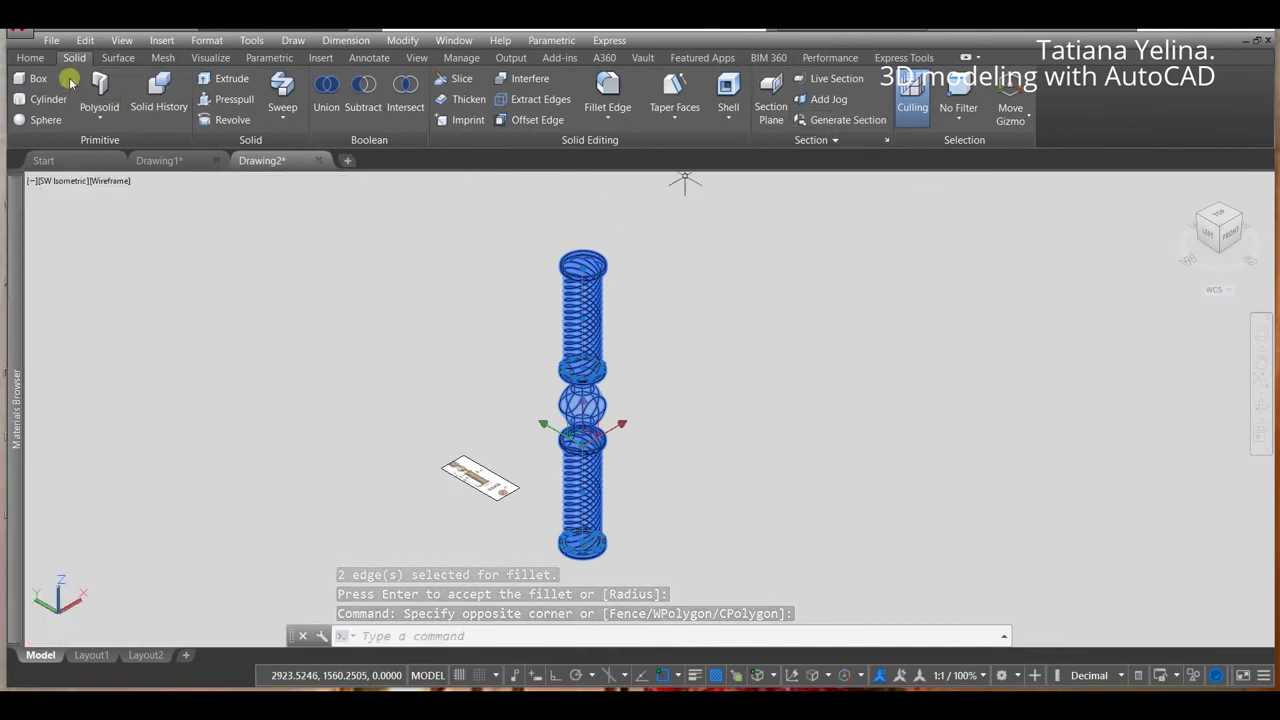
click(30, 57)
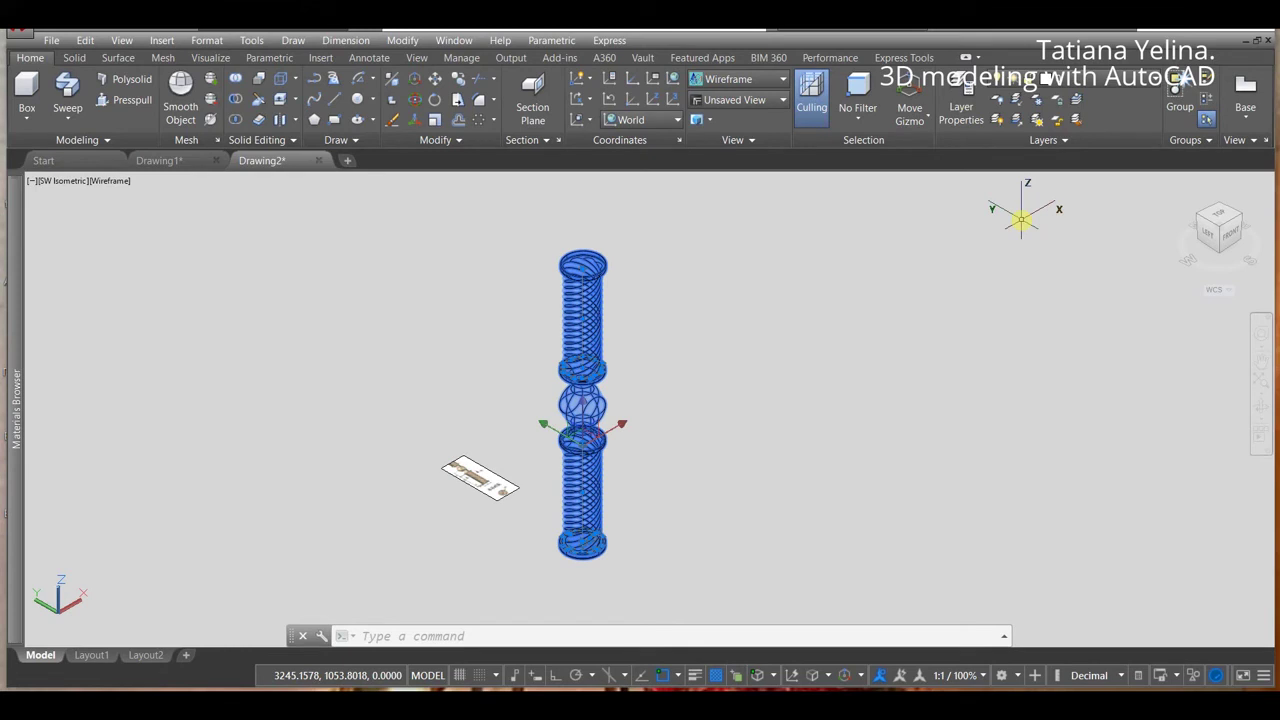
right_click(648, 367)
click(700, 655)
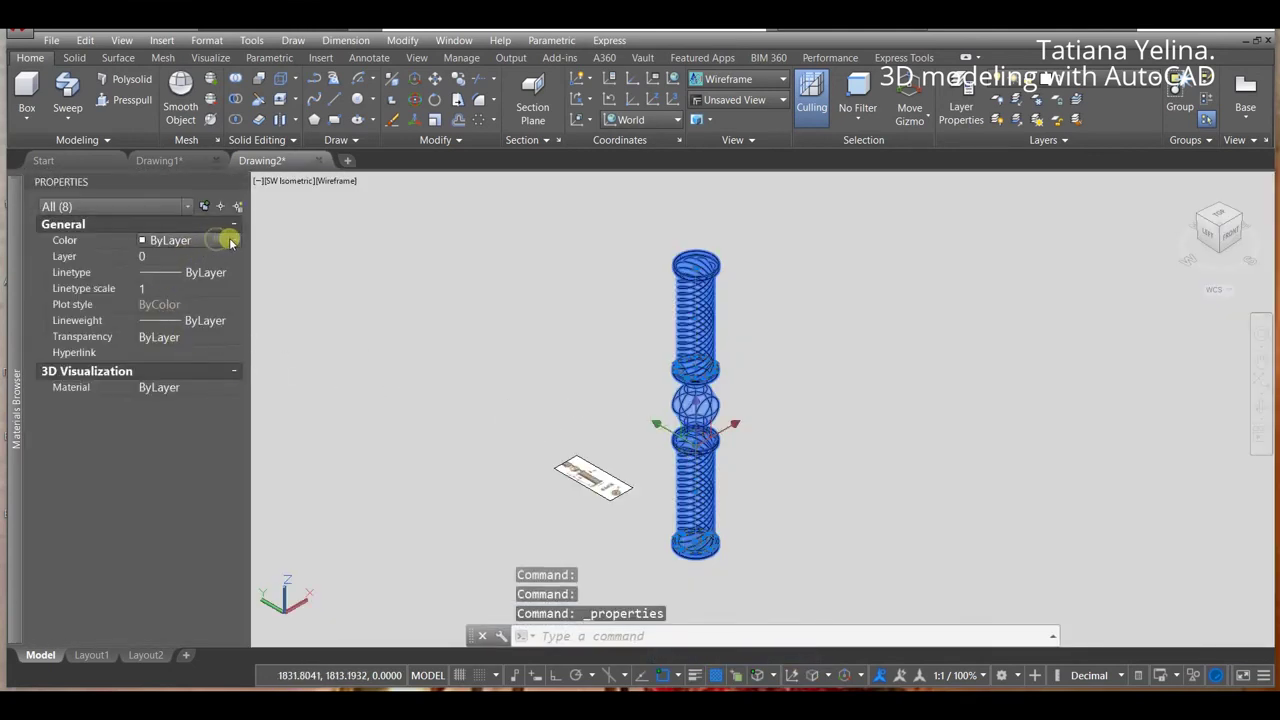
click(226, 240)
click(207, 369)
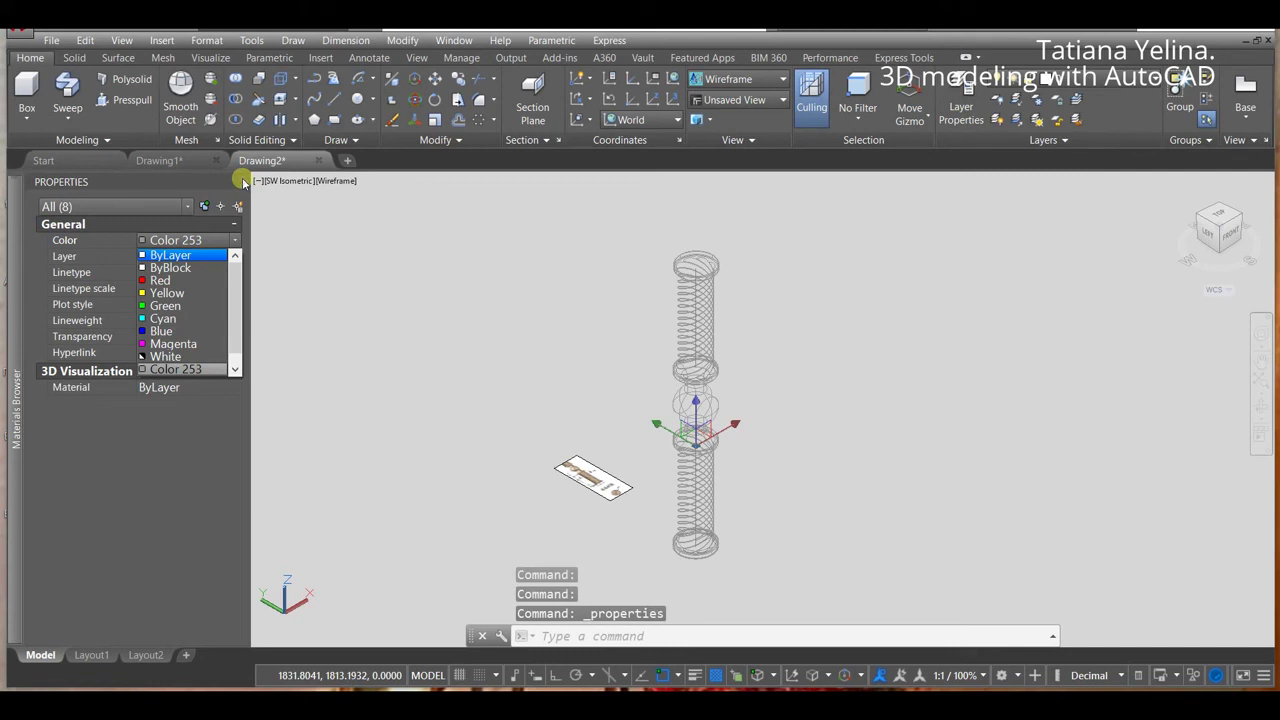
click(363, 289)
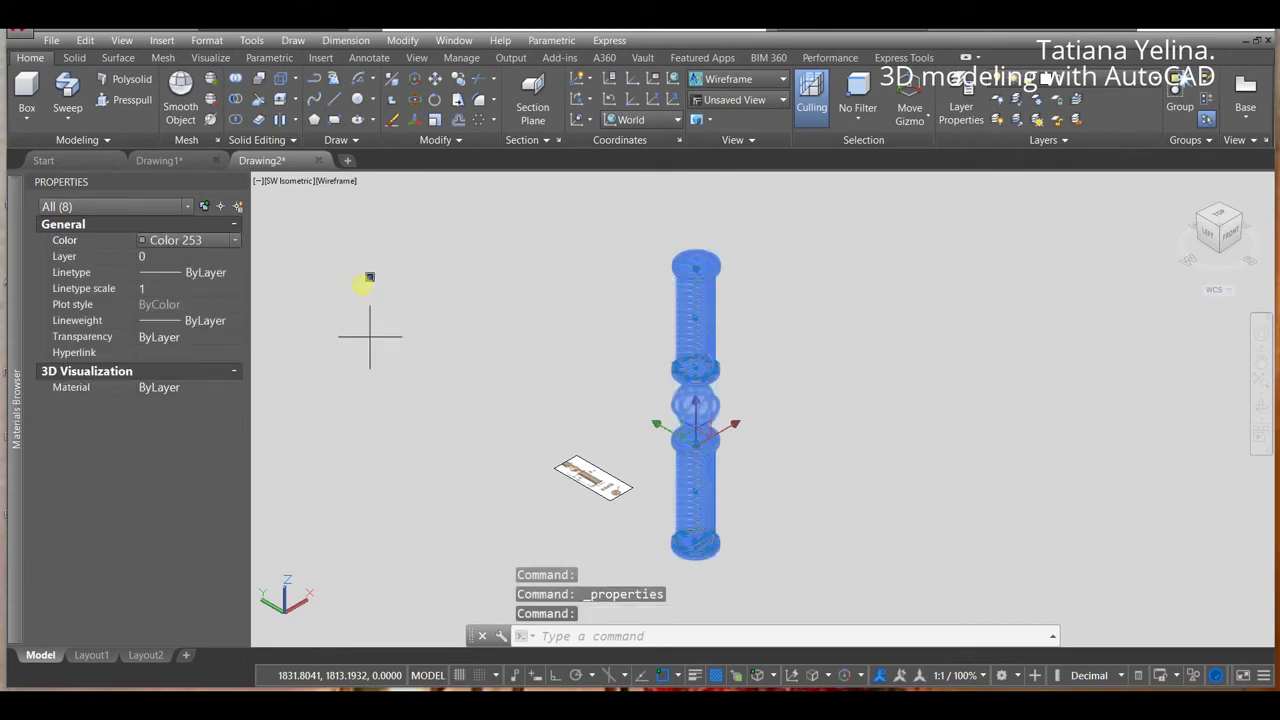
click(366, 280)
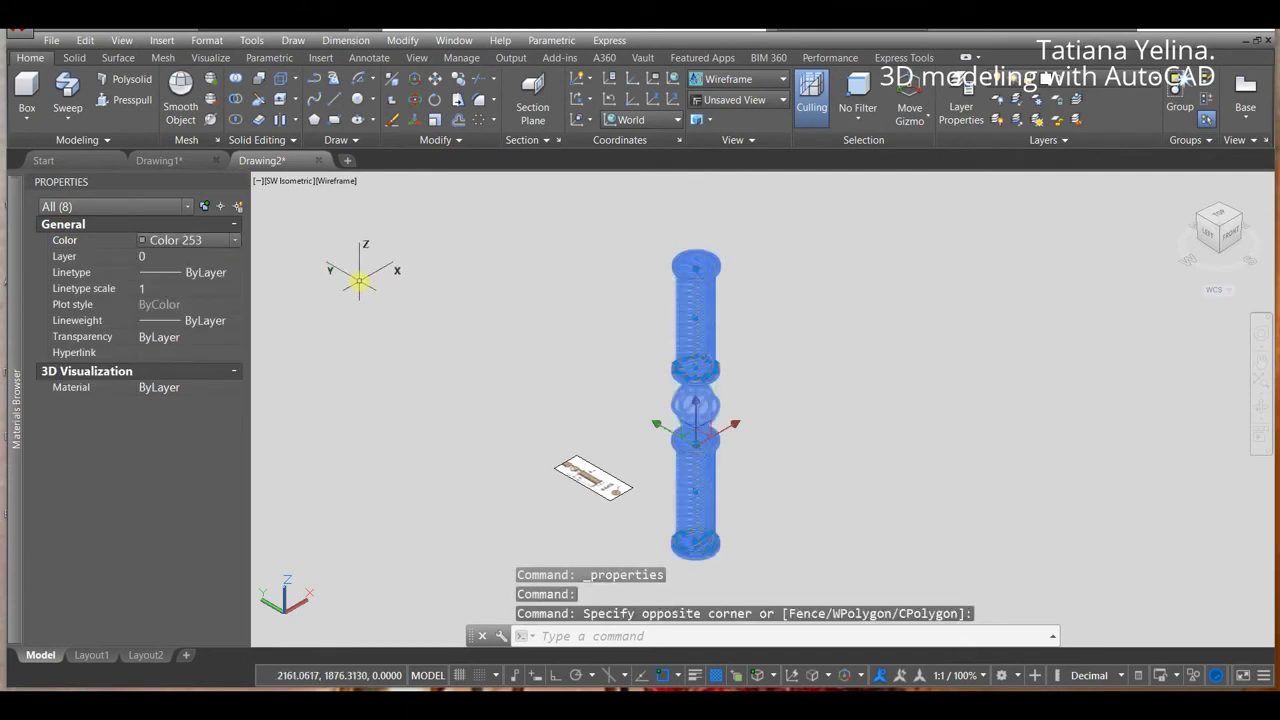
key(Escape)
key(Escape)
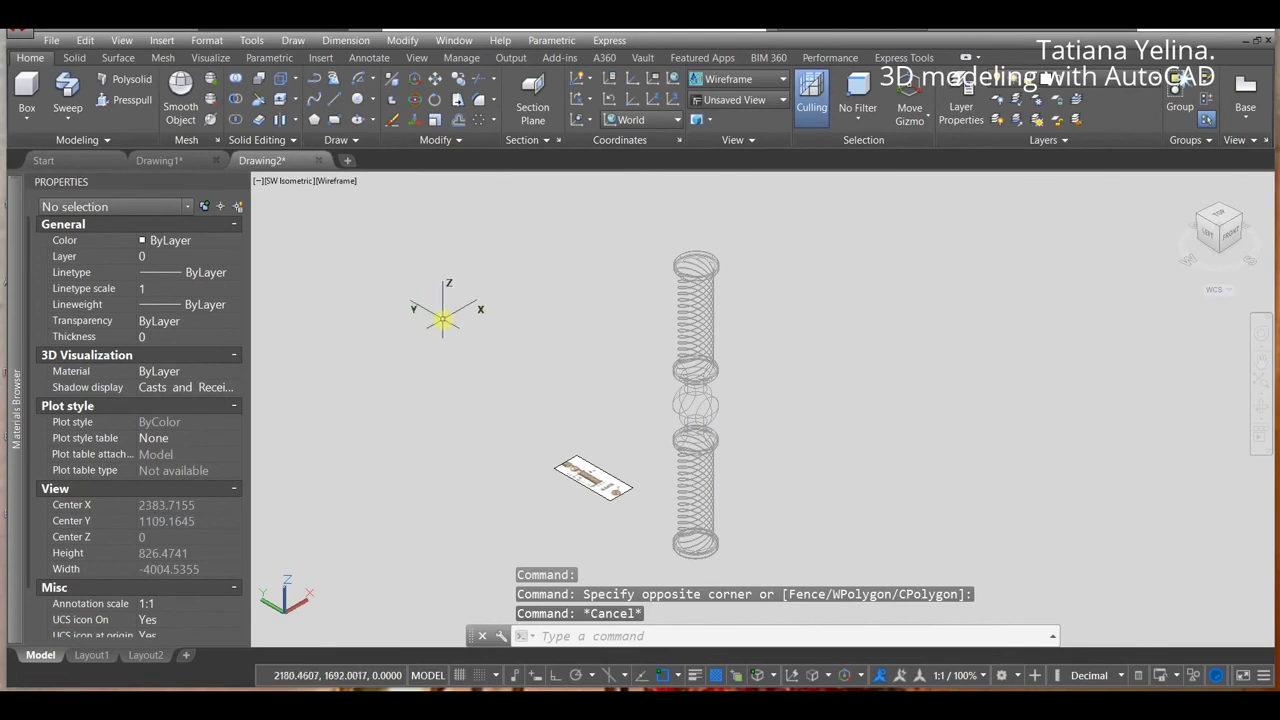
Step: Switch the viewport to the Realistic visual style and close the Properties palette
click(336, 181)
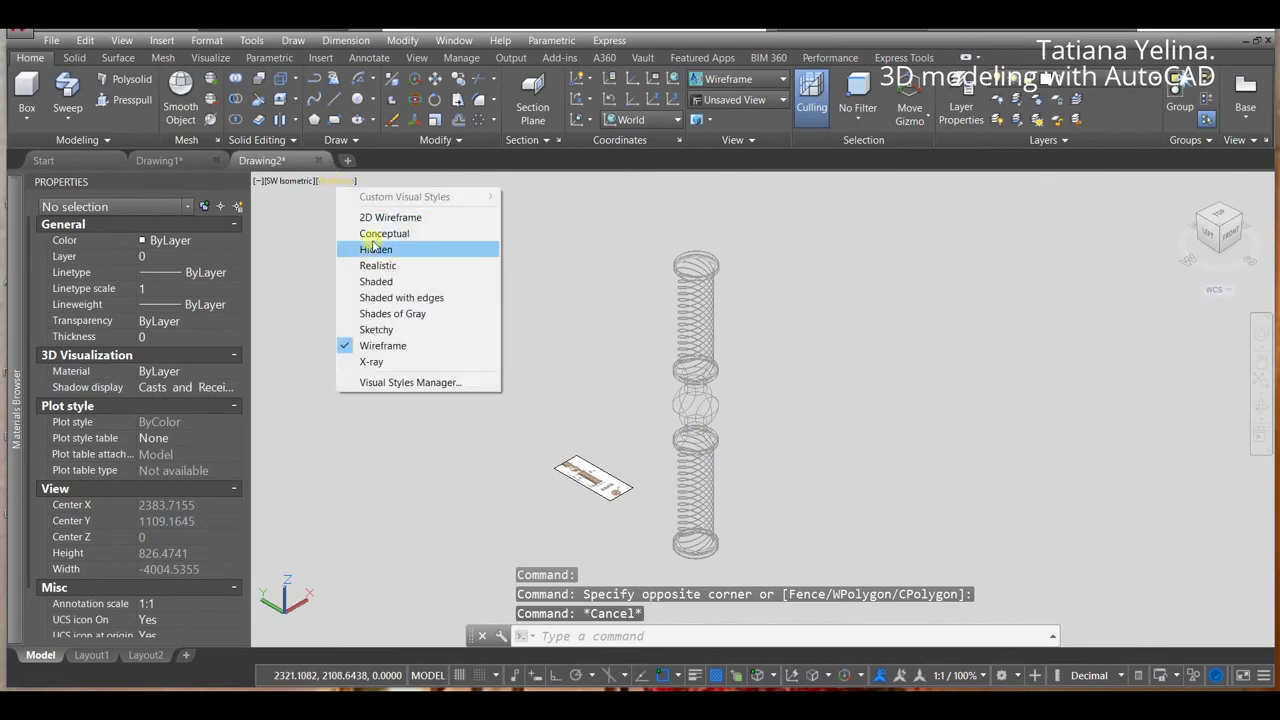
click(378, 266)
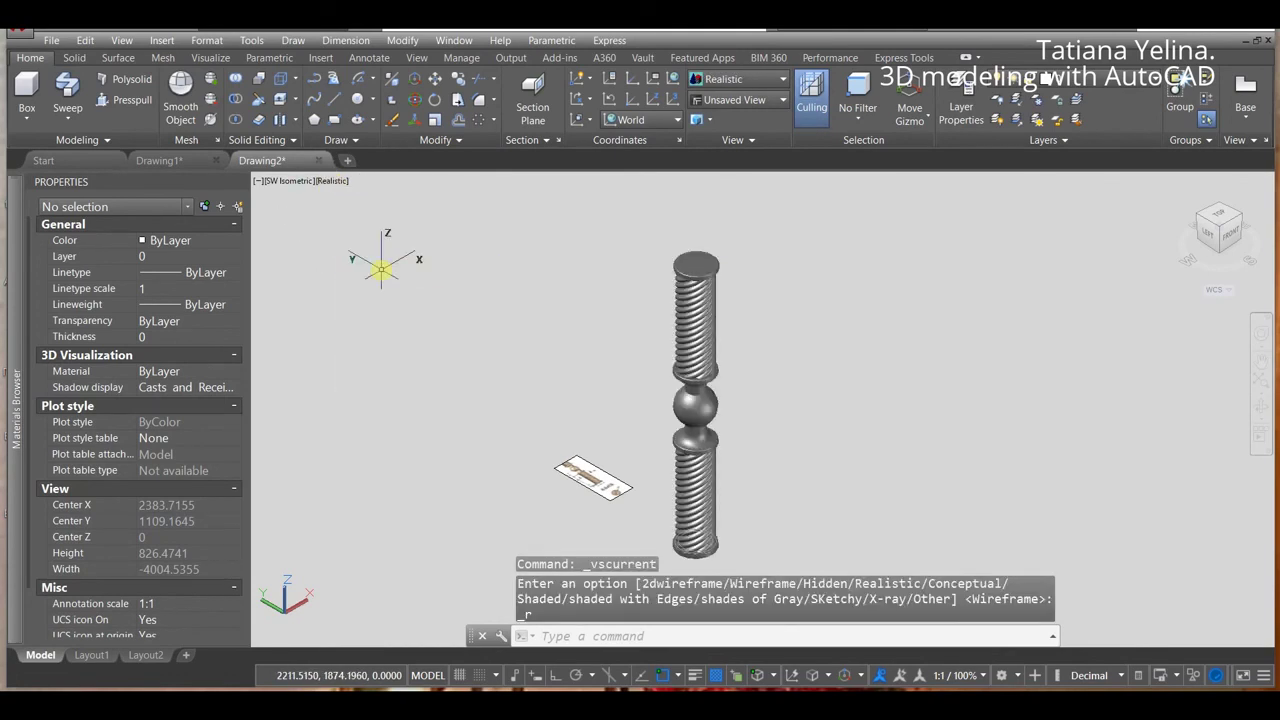
click(242, 181)
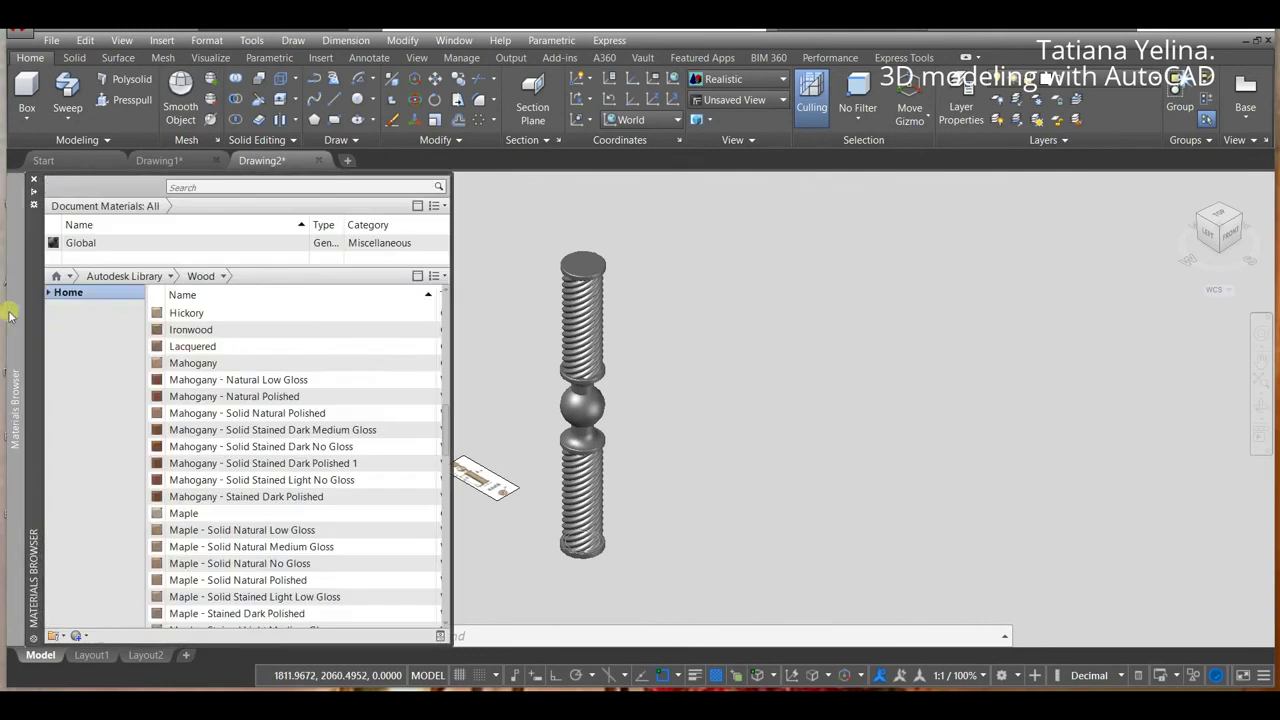
Step: Select the whole baluster and apply the Maple - Stained Light Medium Gloss wood material
click(681, 581)
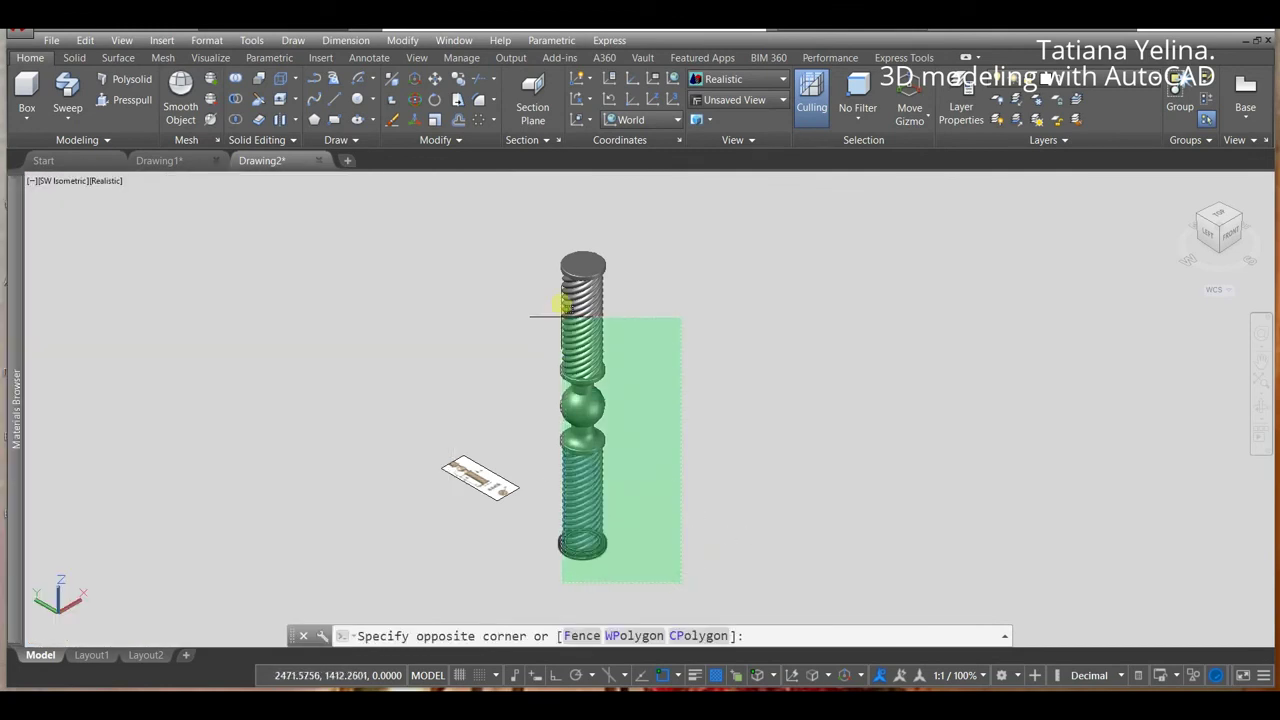
click(554, 236)
mouse_move(15, 408)
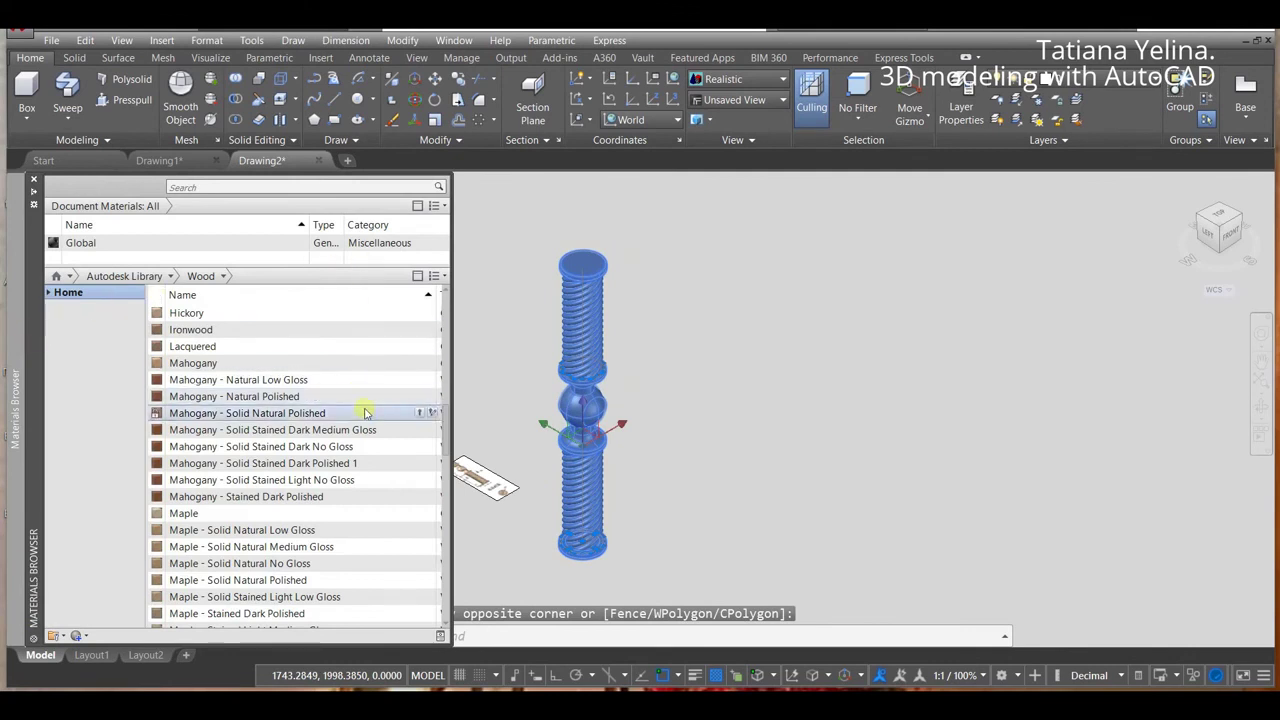
drag(450, 435, 452, 467)
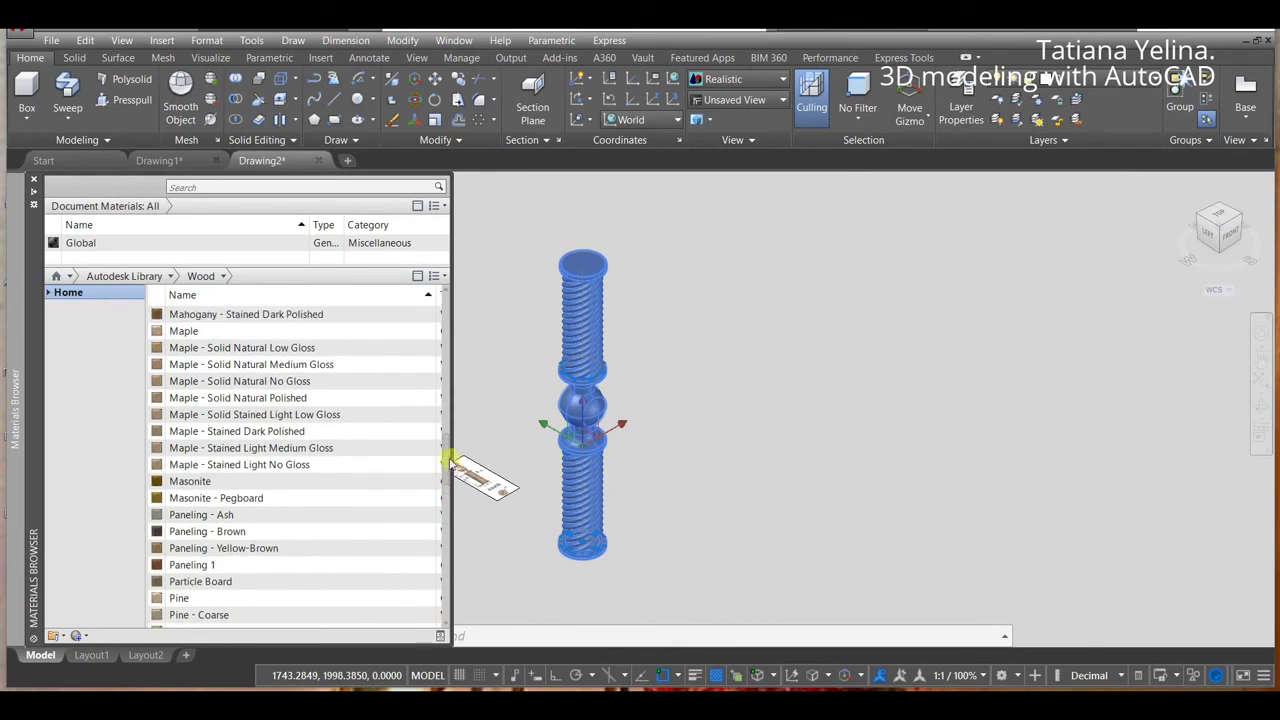
click(420, 448)
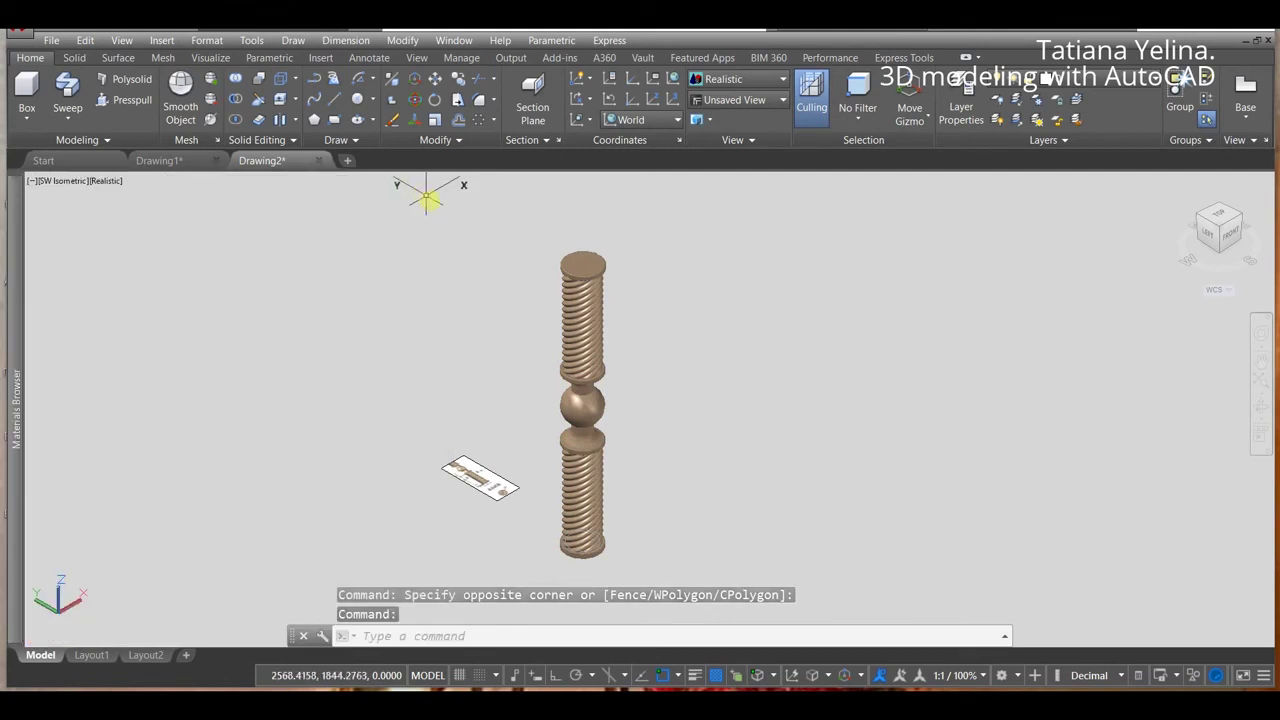
scroll(660, 444, up, 2)
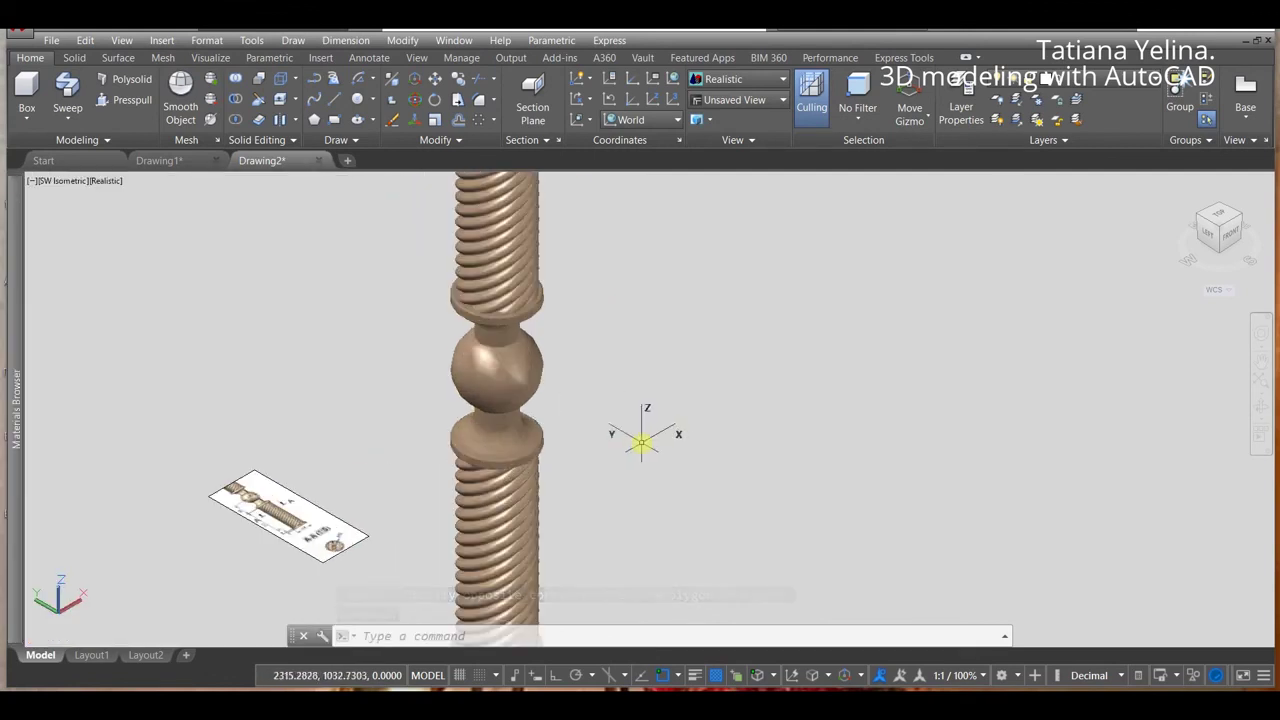